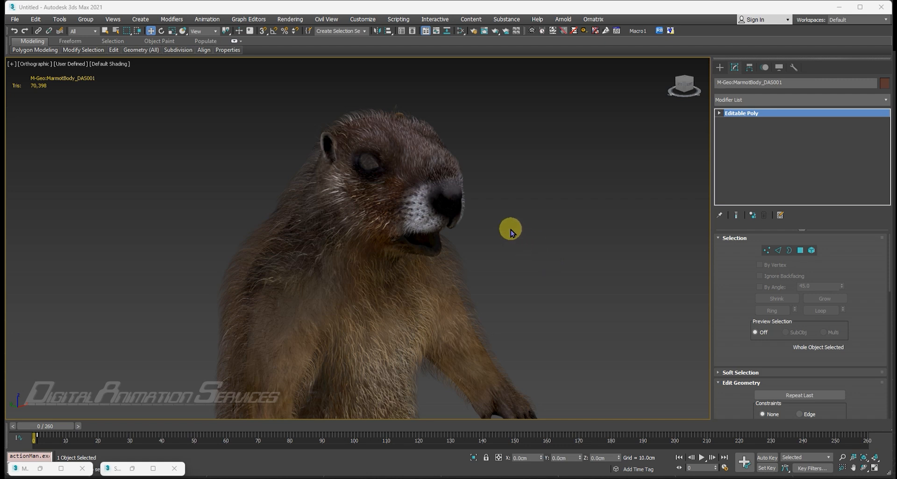
View the furred marmot's muzzle and the whisker reference photo Marmot Wiskers001.jpg, and close the photo and minimise the Slate Material Editor
{"action": "mouse_move", "coordinate": [492, 240]}
{"action": "middle_mouse_down"}
{"action": "mouse_move", "coordinate": [509, 243]}
{"action": "mouse_move", "coordinate": [493, 252]}
{"action": "middle_mouse_up"}
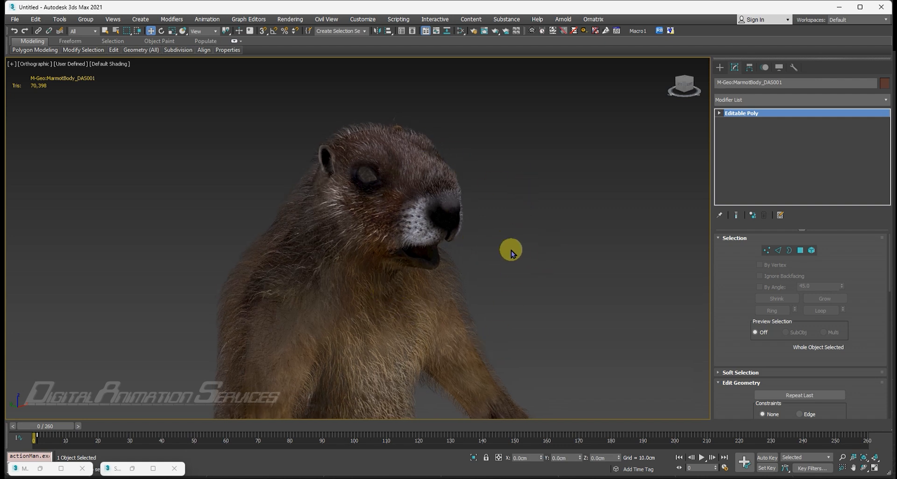
{"action": "middle_click_drag", "start_coordinate": [511, 251], "coordinate": [522, 247]}
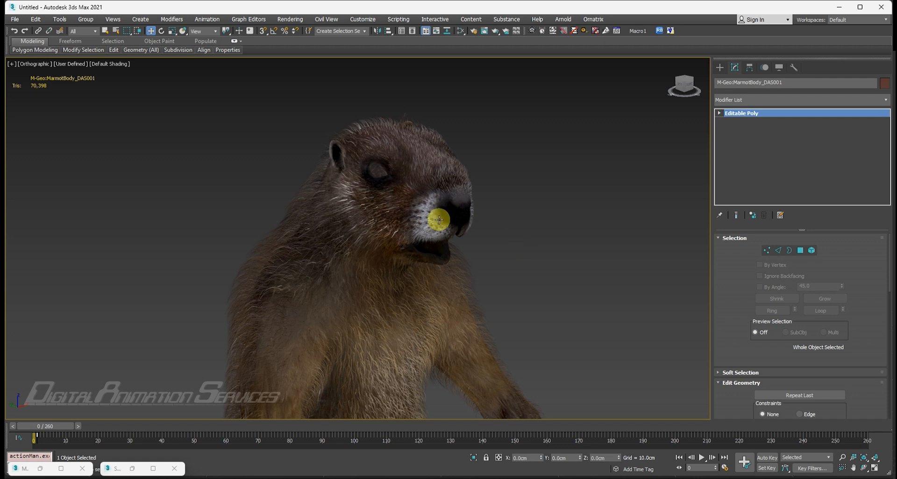
{"action": "scroll", "coordinate": [429, 209], "scroll_direction": "up", "scroll_amount": 2}
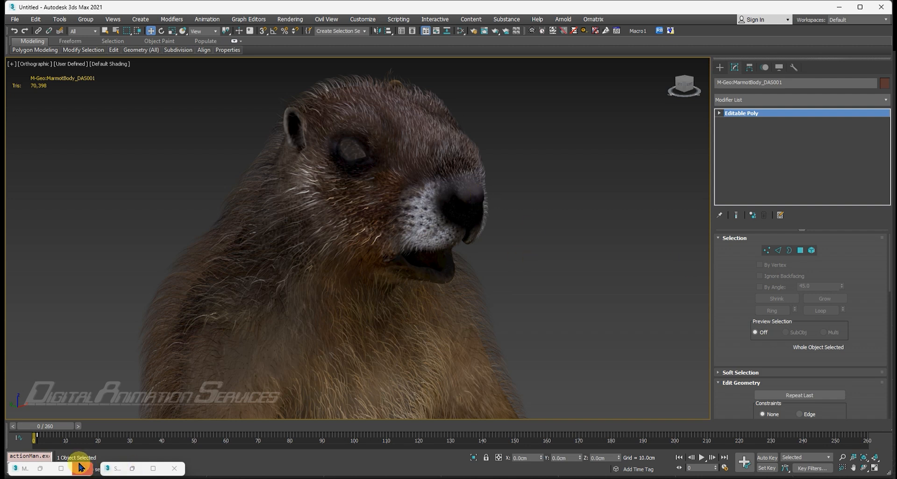
{"action": "left_click", "coordinate": [133, 469]}
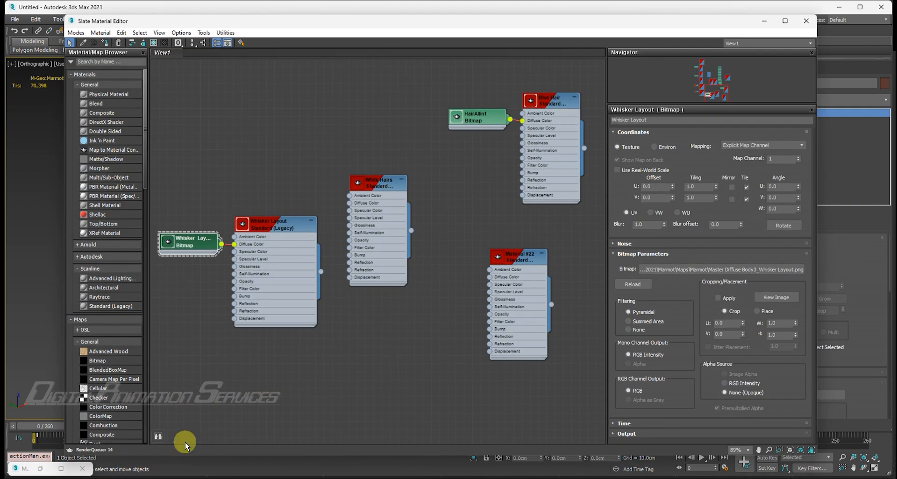
{"action": "left_click", "coordinate": [40, 470]}
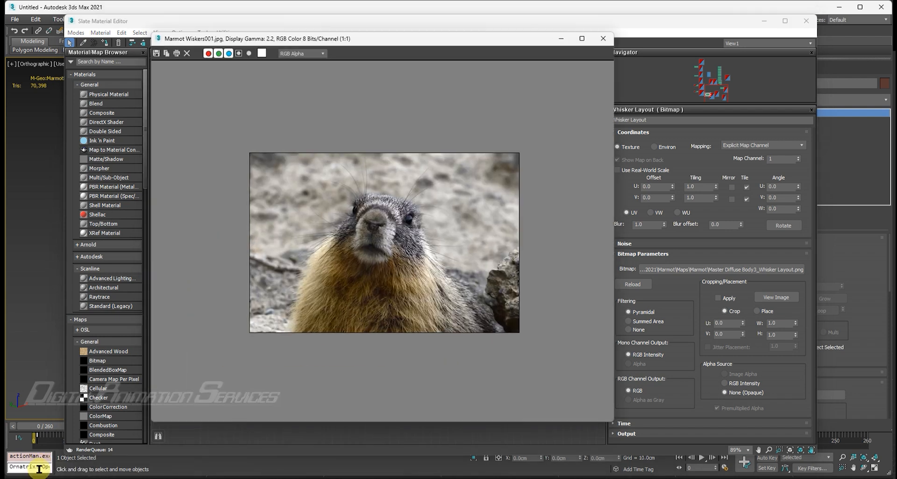
{"action": "left_click_drag", "start_coordinate": [437, 40], "coordinate": [491, 24]}
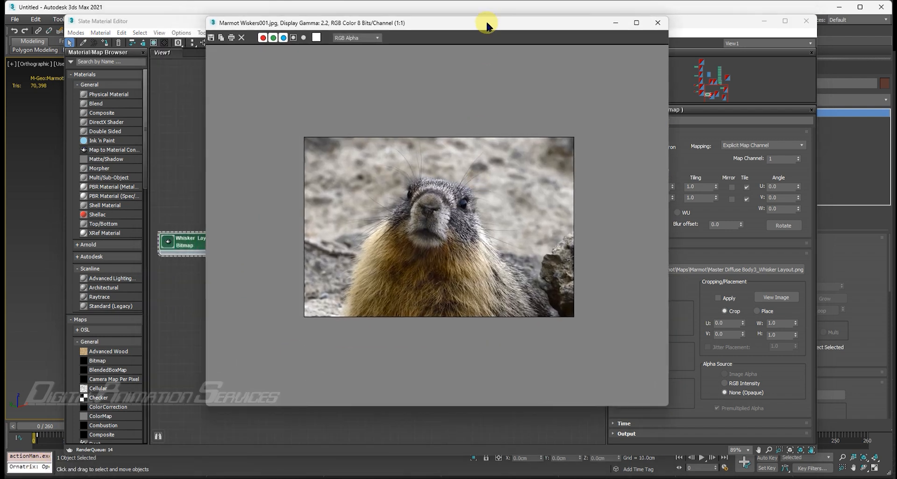
{"action": "scroll", "coordinate": [442, 229], "scroll_direction": "up", "scroll_amount": 1}
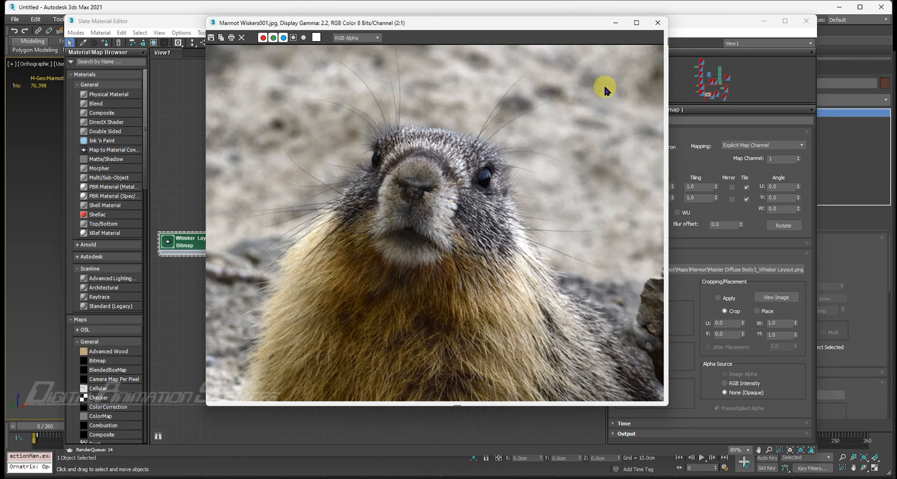
{"action": "left_click", "coordinate": [658, 23]}
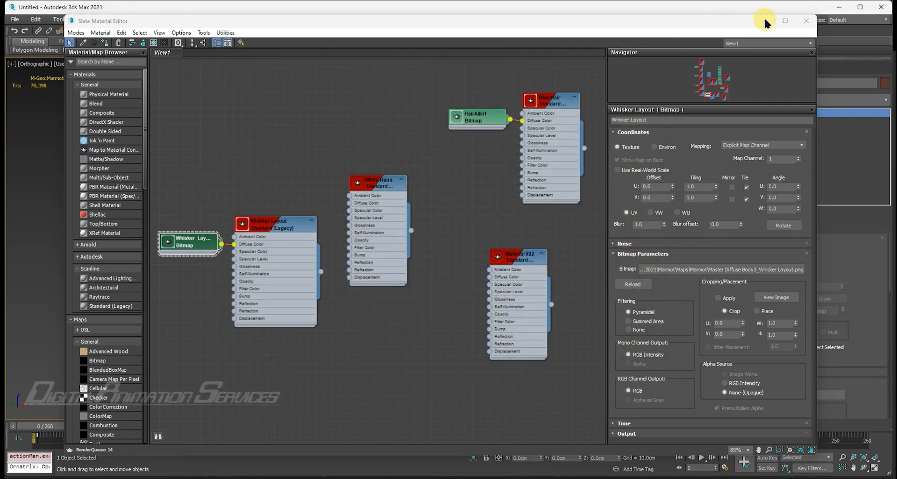
{"action": "left_click", "coordinate": [764, 19]}
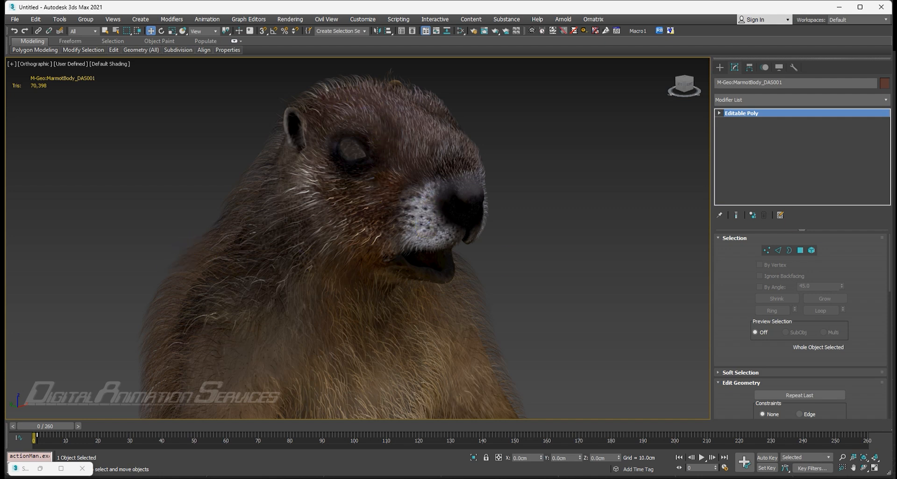
Display edged faces on the marmot body mesh and inspect the polygon layout around its muzzle and eyes
{"action": "mouse_move", "coordinate": [422, 273]}
{"action": "middle_mouse_down", "text": "alt"}
{"action": "mouse_move", "coordinate": [442, 285]}
{"action": "mouse_move", "coordinate": [394, 283]}
{"action": "mouse_move", "coordinate": [445, 271]}
{"action": "mouse_move", "coordinate": [434, 276]}
{"action": "middle_mouse_up", "text": "alt"}
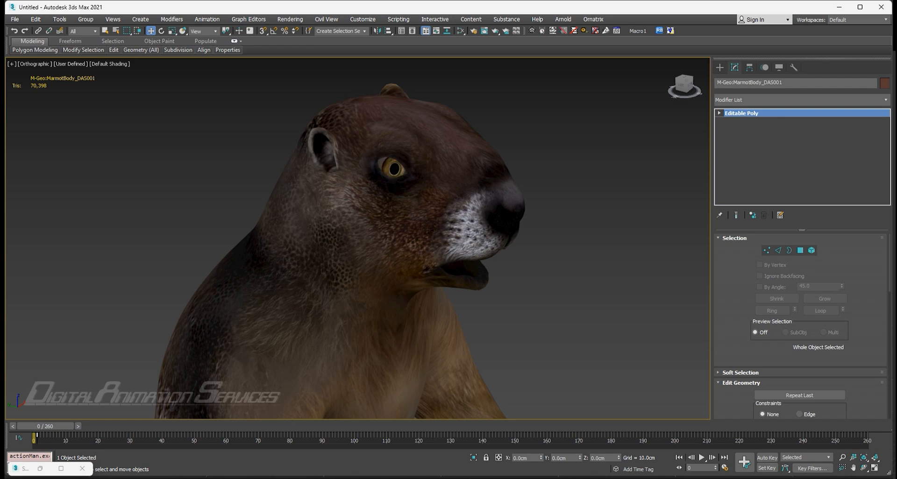
{"action": "middle_click_drag", "start_coordinate": [353, 356], "coordinate": [475, 244], "text": "alt"}
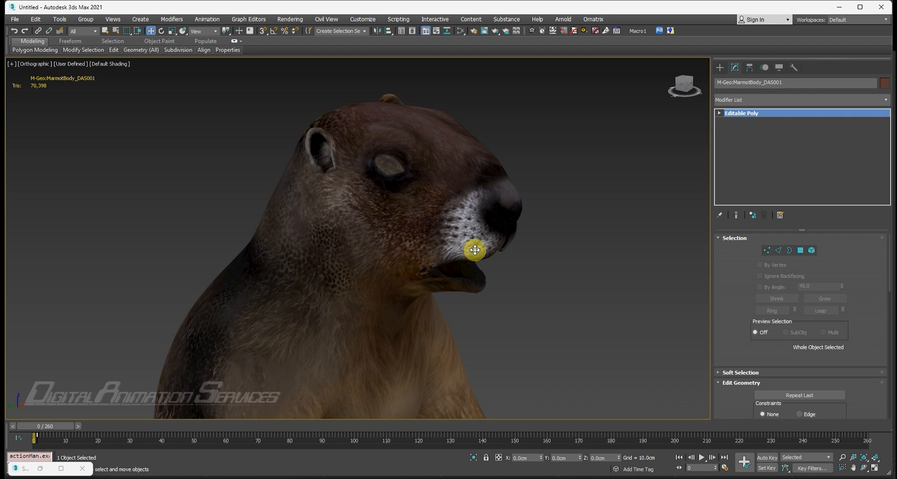
{"action": "key", "text": "F4"}
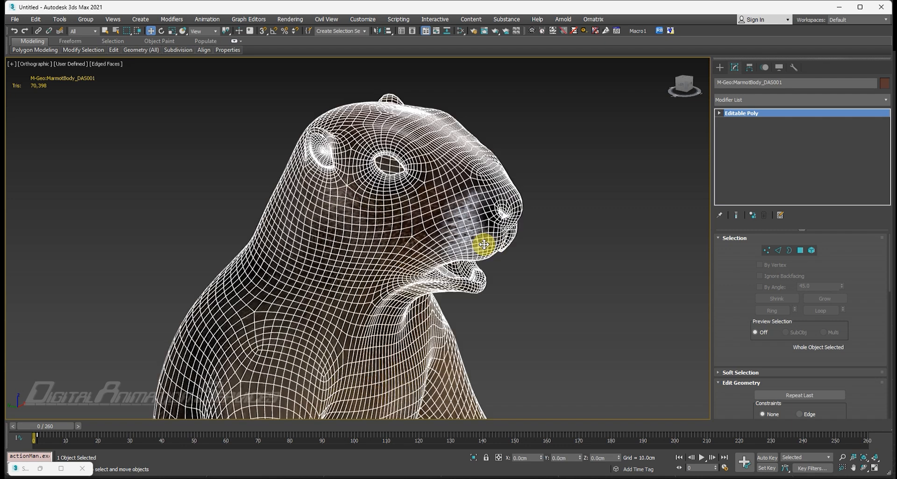
{"action": "scroll", "coordinate": [488, 244], "scroll_direction": "up", "scroll_amount": 3}
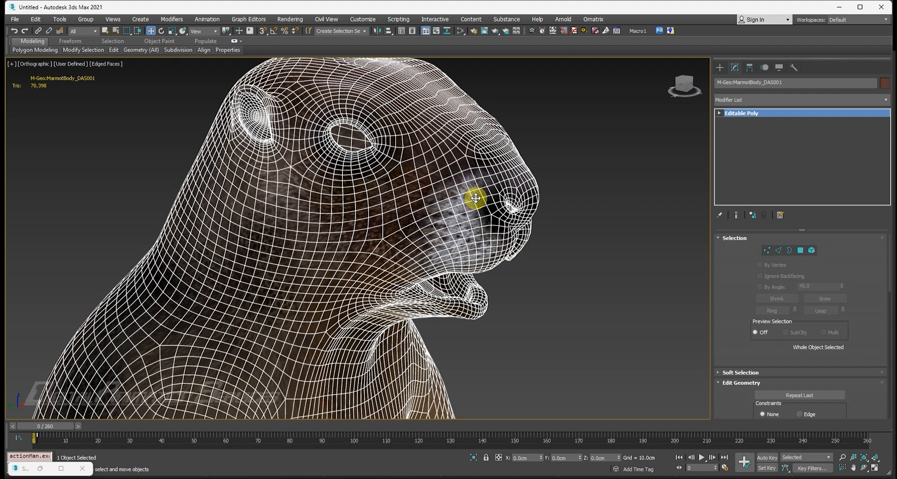
{"action": "scroll", "coordinate": [476, 198], "scroll_direction": "down", "scroll_amount": 4}
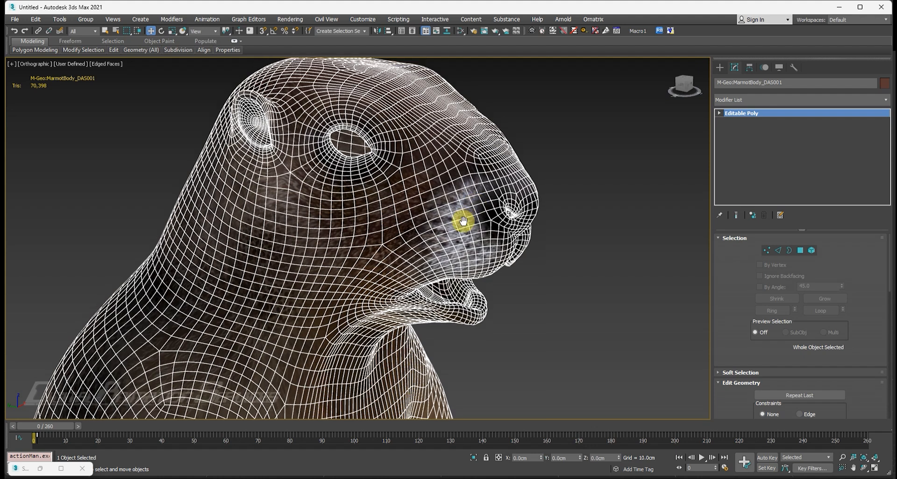
{"action": "middle_click_drag", "start_coordinate": [465, 246], "coordinate": [377, 232], "text": "alt"}
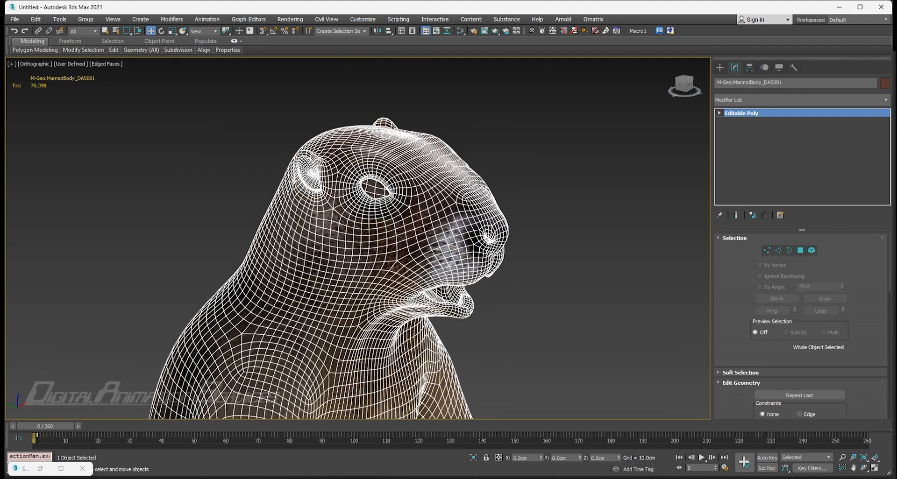
{"action": "middle_click_drag", "start_coordinate": [432, 294], "coordinate": [460, 243], "text": "alt"}
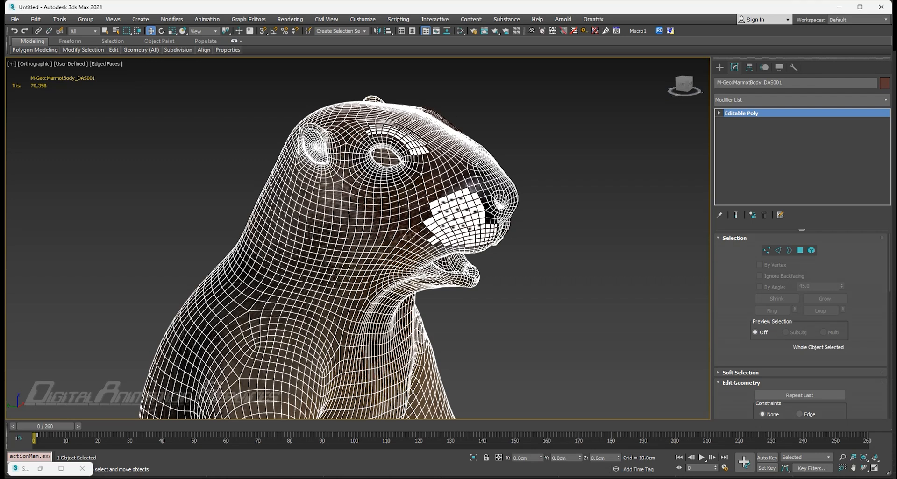
Isolate the muzzle and brow polygons of the marmot body and examine the whisker dots mapped onto them
{"action": "key", "text": "alt+i"}
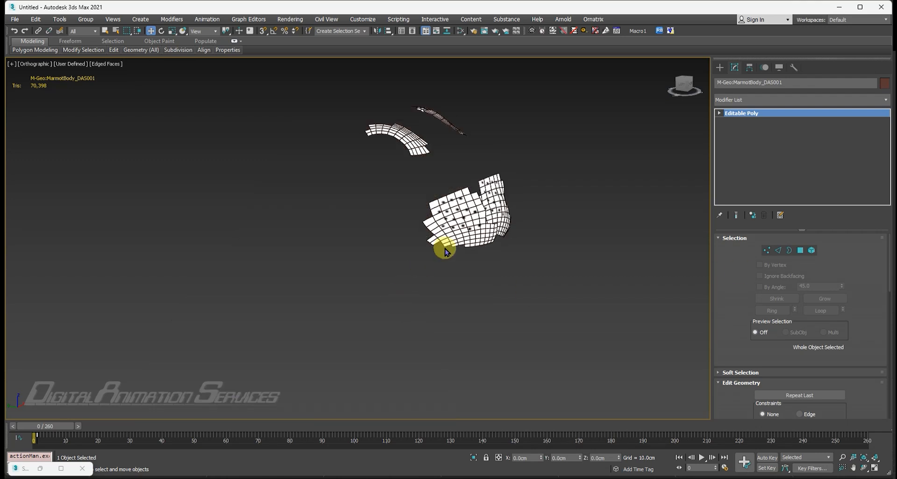
{"action": "mouse_move", "coordinate": [445, 249]}
{"action": "middle_mouse_down", "text": "alt"}
{"action": "mouse_move", "coordinate": [486, 216]}
{"action": "mouse_move", "coordinate": [438, 223]}
{"action": "mouse_move", "coordinate": [473, 209]}
{"action": "mouse_move", "coordinate": [453, 248]}
{"action": "middle_mouse_up", "text": "alt"}
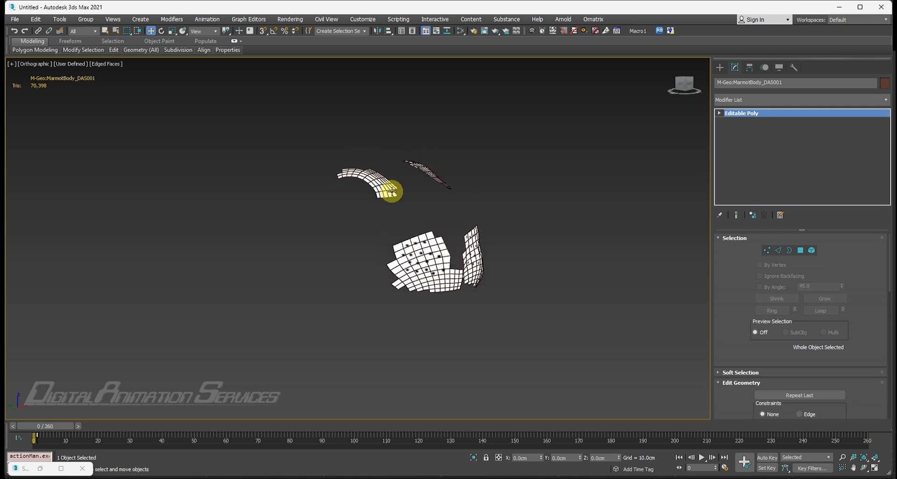
{"action": "mouse_move", "coordinate": [459, 198]}
{"action": "middle_mouse_down", "text": "alt"}
{"action": "mouse_move", "coordinate": [414, 204]}
{"action": "mouse_move", "coordinate": [461, 209]}
{"action": "middle_mouse_up", "text": "alt"}
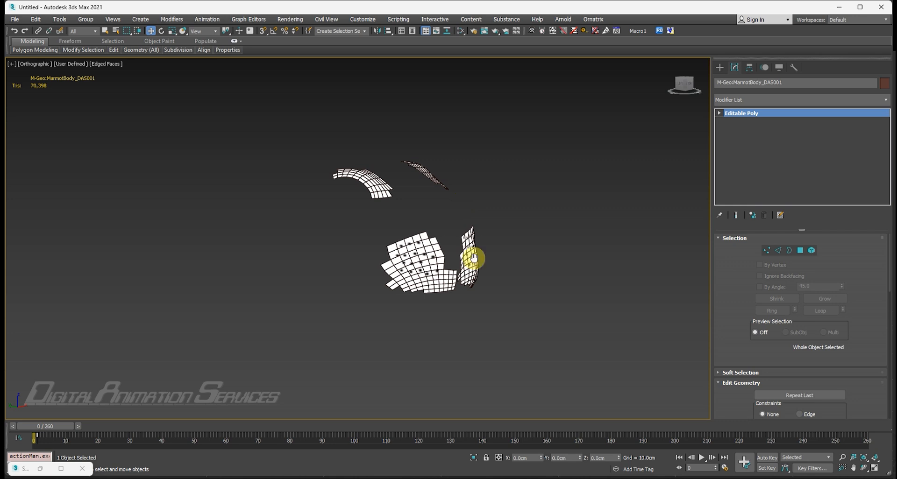
{"action": "middle_click_drag", "start_coordinate": [475, 257], "coordinate": [426, 259], "text": "alt"}
{"action": "scroll", "coordinate": [426, 258], "scroll_direction": "up", "scroll_amount": 2}
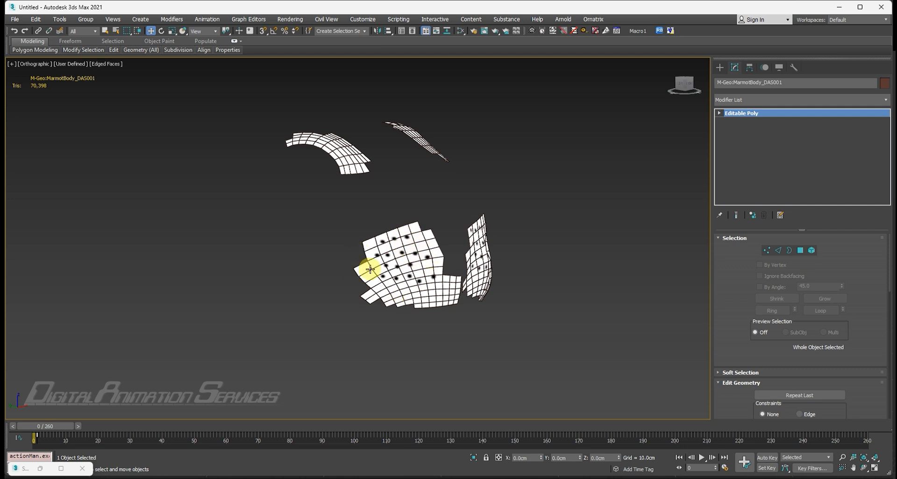
{"action": "scroll", "coordinate": [424, 259], "scroll_direction": "up", "scroll_amount": 2}
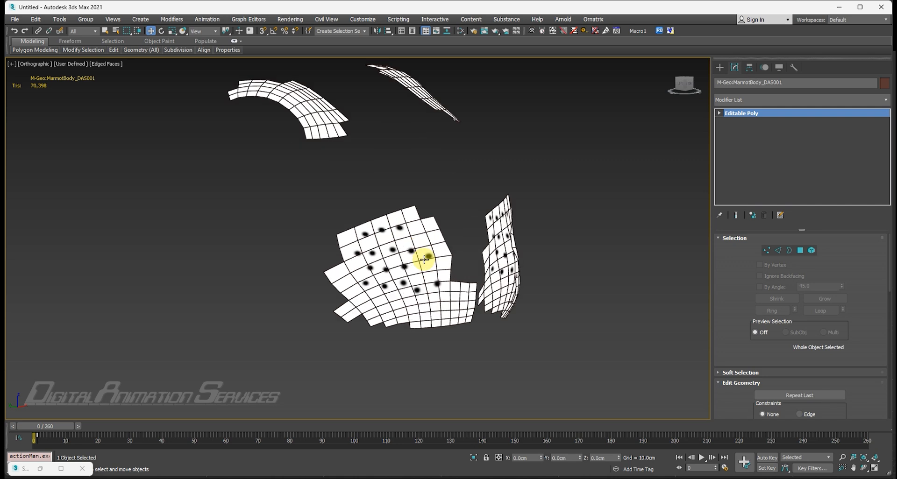
{"action": "scroll", "coordinate": [424, 259], "scroll_direction": "up", "scroll_amount": 2}
{"action": "scroll", "coordinate": [424, 259], "scroll_direction": "down", "scroll_amount": 2}
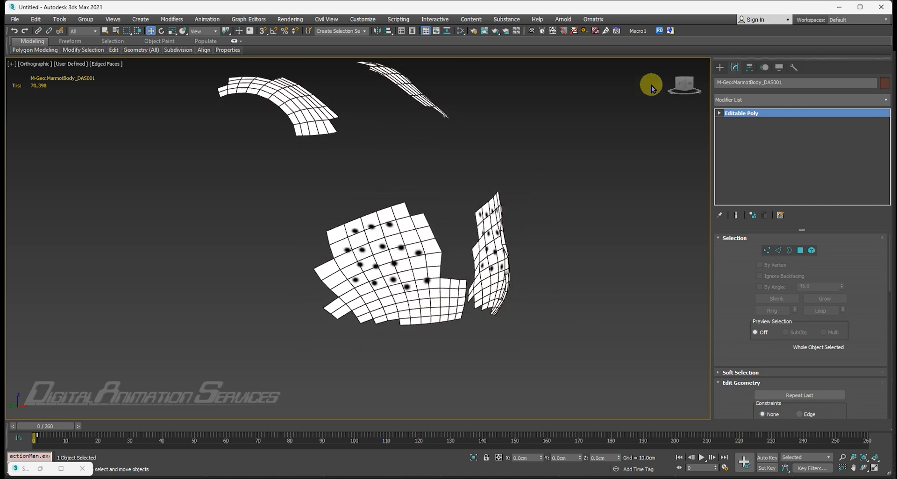
Open the Slate Material Editor and inspect the muzzle area of the HairAllin1 bitmap image, closing the image when done
{"action": "left_click", "coordinate": [461, 30]}
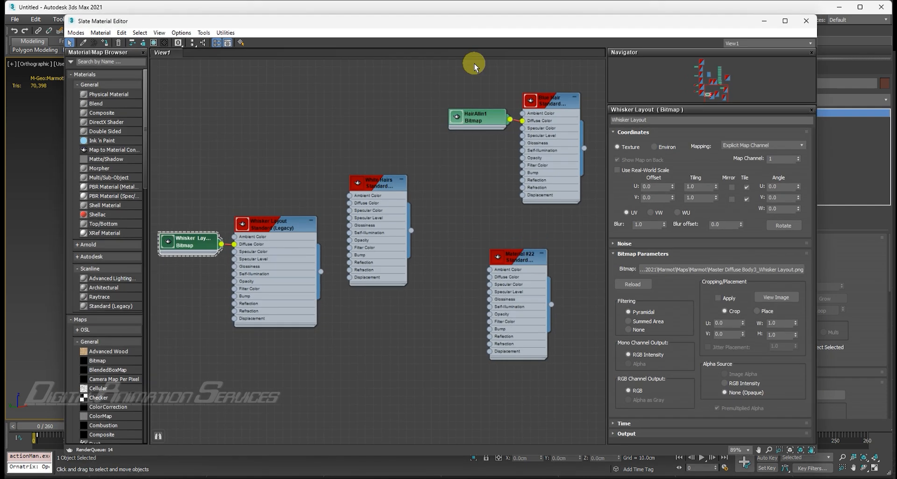
{"action": "left_click_drag", "start_coordinate": [398, 23], "coordinate": [369, 7]}
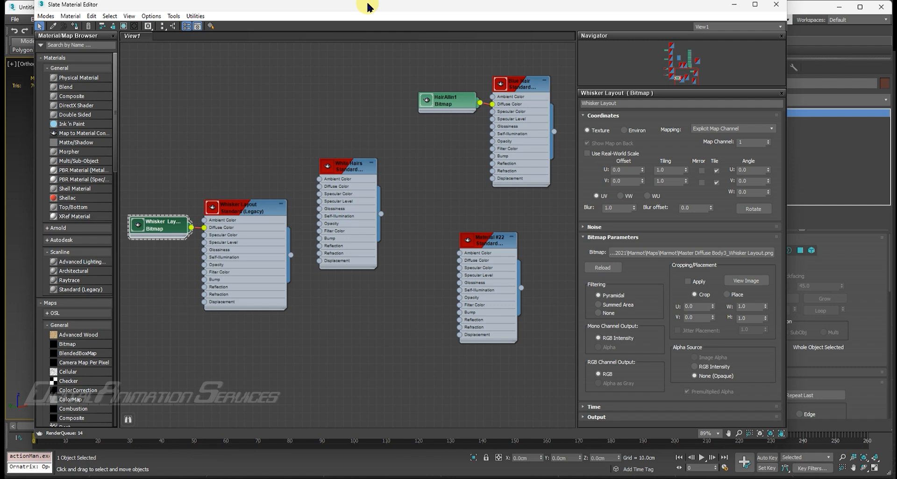
{"action": "double_click", "coordinate": [448, 105]}
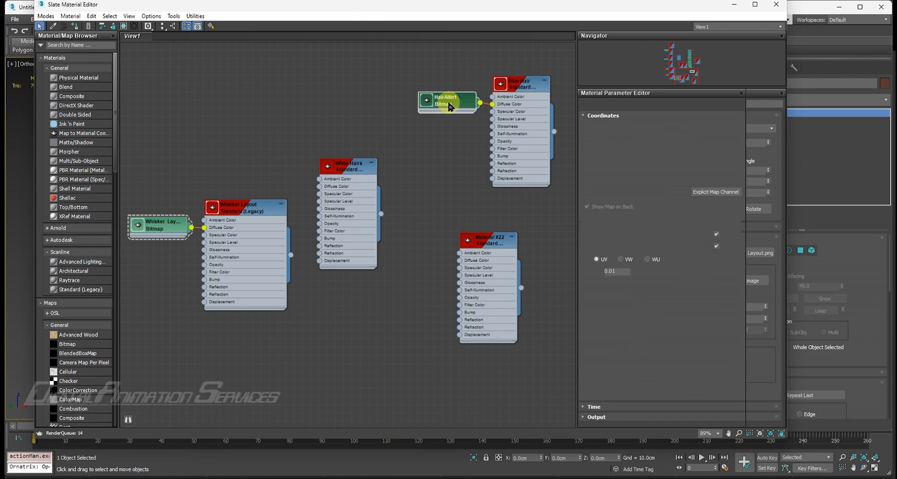
{"action": "left_click", "coordinate": [746, 281]}
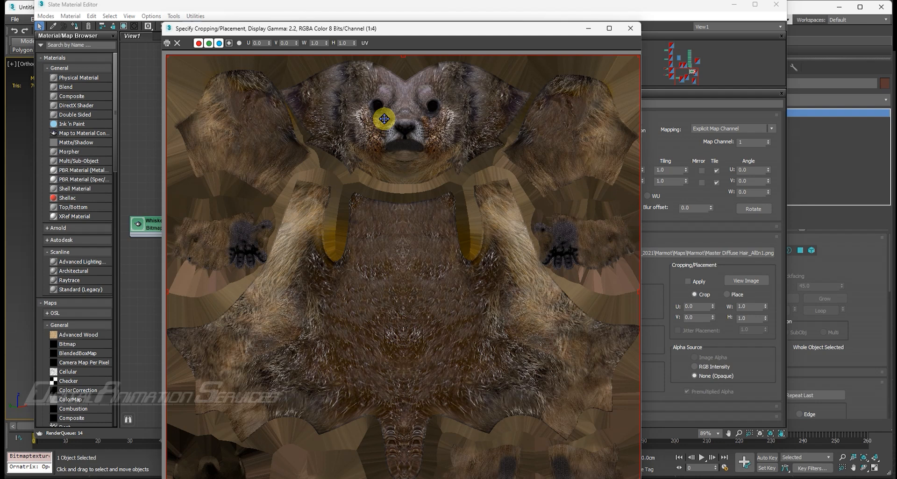
{"action": "scroll", "coordinate": [400, 132], "scroll_direction": "up", "scroll_amount": 2}
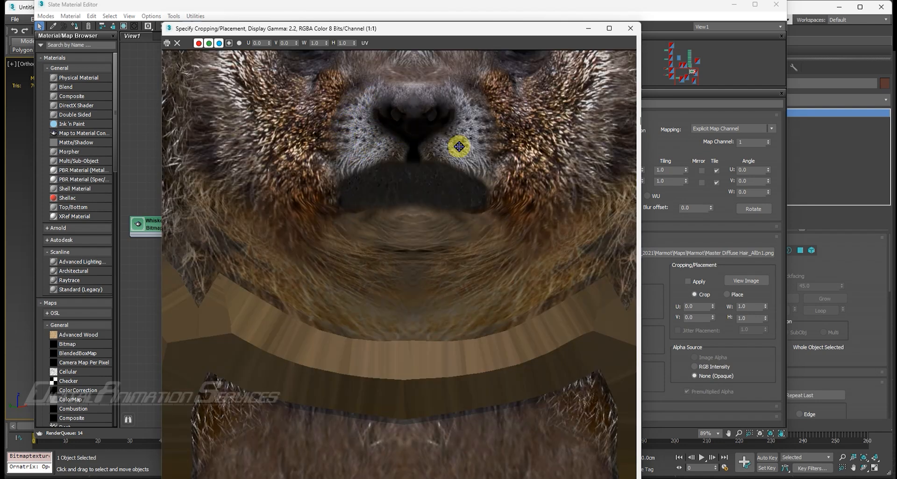
{"action": "left_click", "coordinate": [630, 31]}
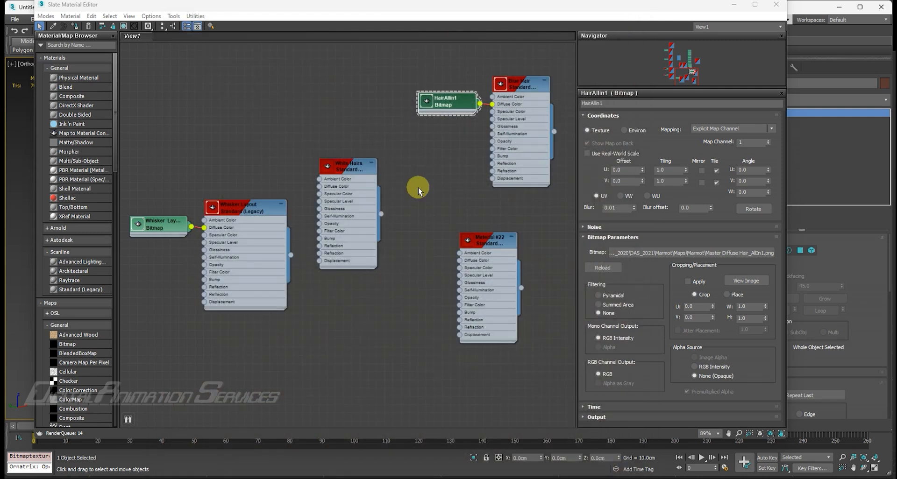
Inspect the dot pattern in the Whisker Layout bitmap image, and close the image and minimise the material editor
{"action": "double_click", "coordinate": [159, 228]}
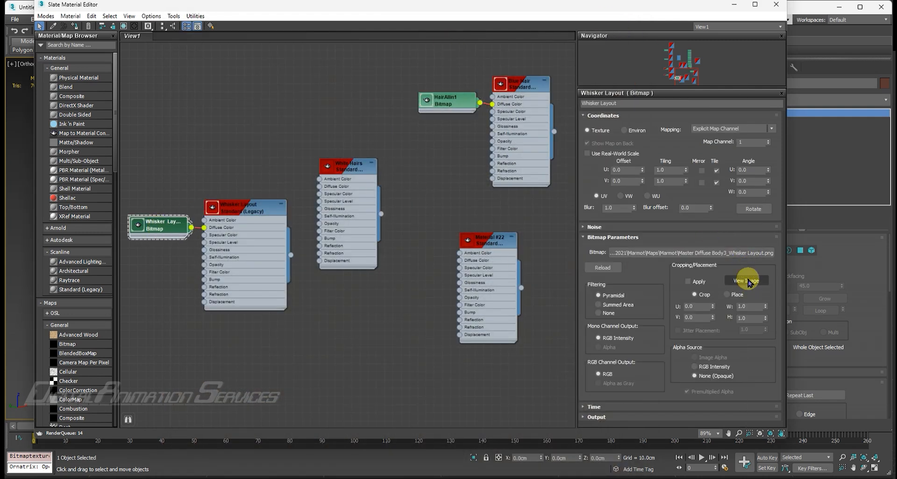
{"action": "left_click", "coordinate": [746, 281]}
{"action": "scroll", "coordinate": [400, 121], "scroll_direction": "up", "scroll_amount": 2}
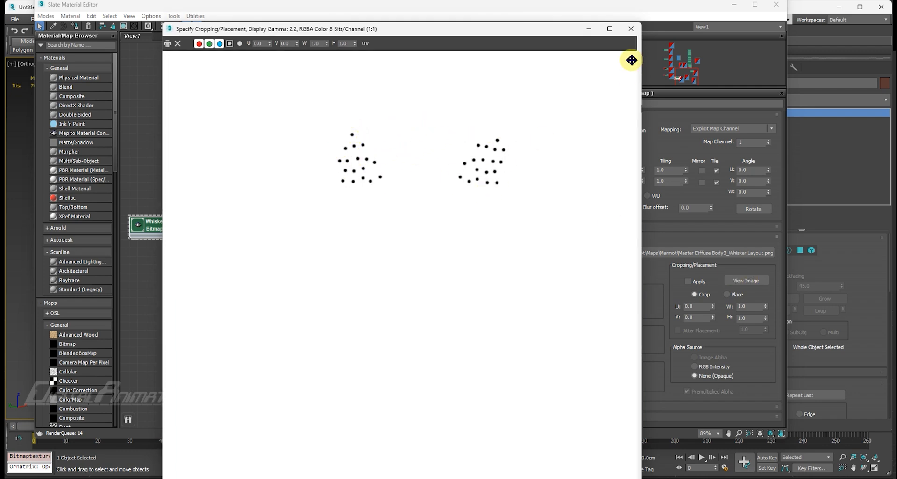
{"action": "left_click", "coordinate": [631, 28]}
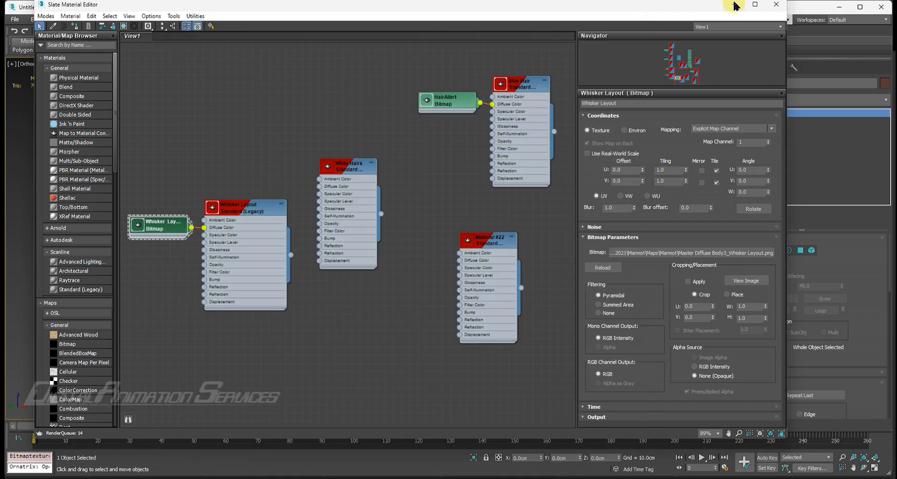
{"action": "left_click", "coordinate": [734, 6]}
Try to add Ornatrix hair to the isolated marmot body polygons using the Fur Ball groom
{"action": "scroll", "coordinate": [409, 252], "scroll_direction": "down", "scroll_amount": 3}
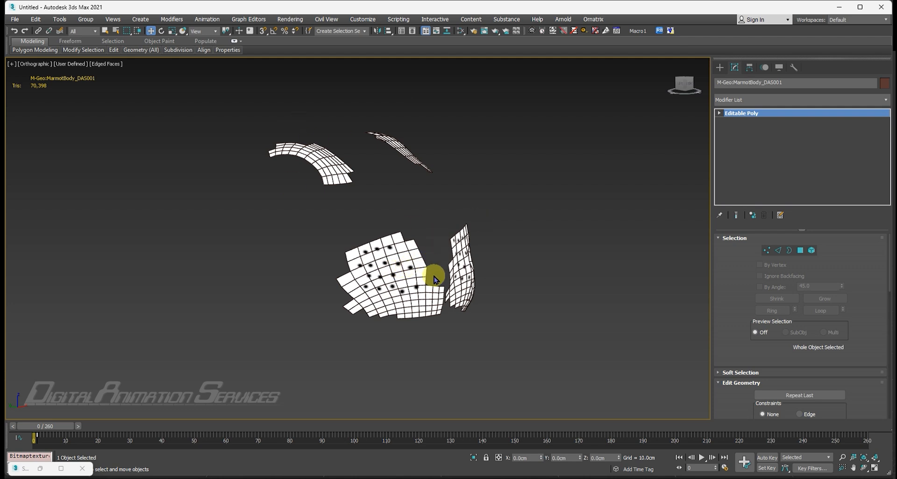
{"action": "middle_click_drag", "start_coordinate": [435, 280], "coordinate": [422, 280]}
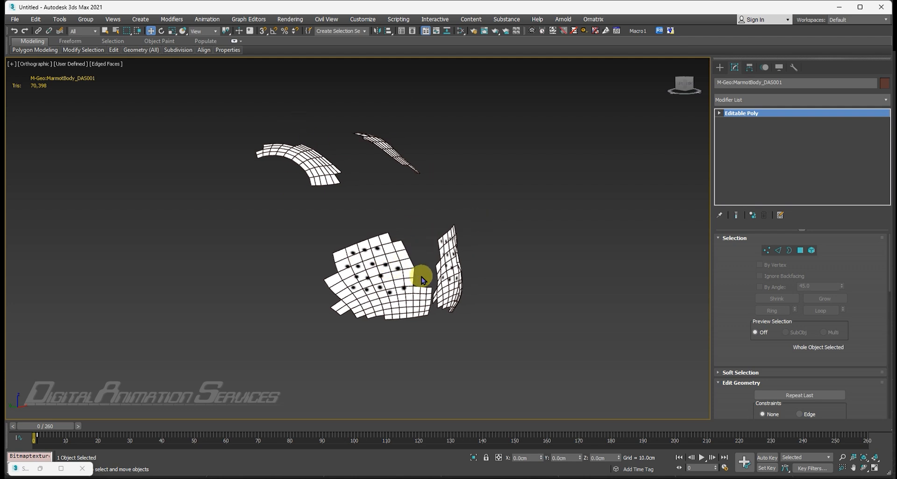
{"action": "left_click", "coordinate": [592, 19]}
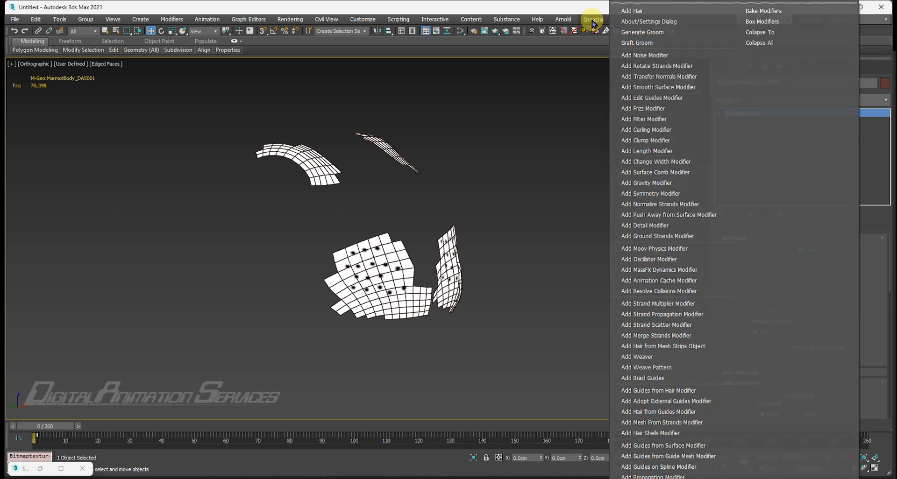
{"action": "left_click", "coordinate": [632, 10]}
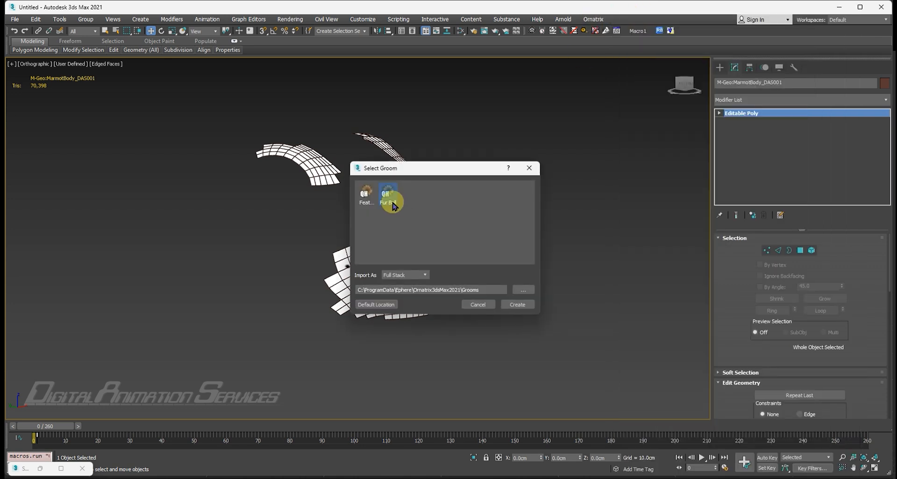
{"action": "left_click", "coordinate": [392, 201]}
{"action": "left_click", "coordinate": [519, 305]}
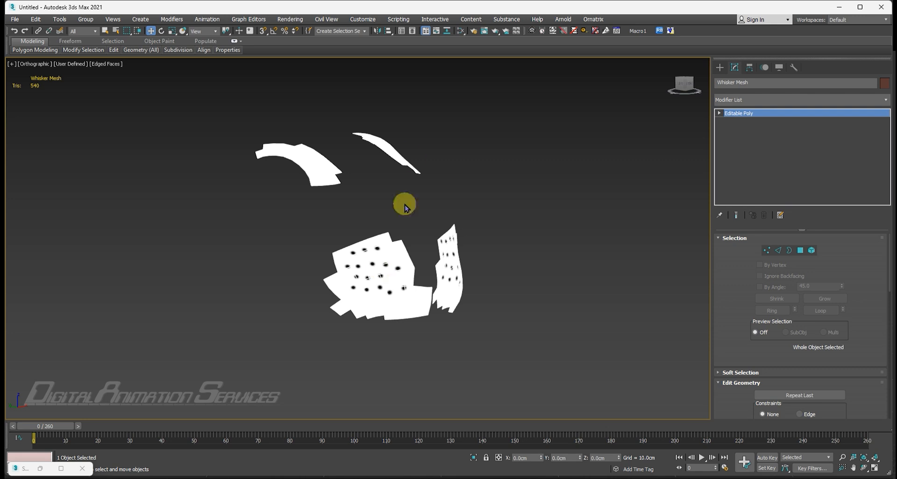
Add Ornatrix hair to the separate Whisker Mesh object using the Fur Ball groom
{"action": "left_click", "coordinate": [594, 20]}
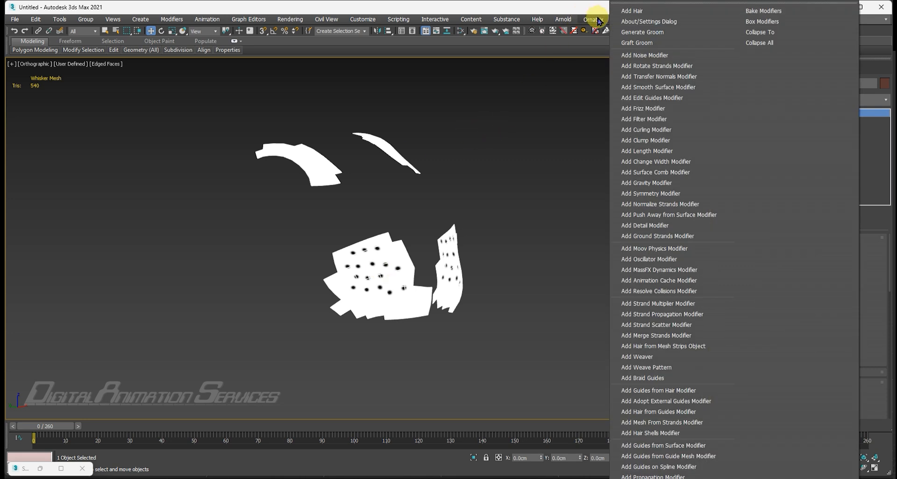
{"action": "left_click", "coordinate": [635, 13]}
{"action": "left_click", "coordinate": [386, 192]}
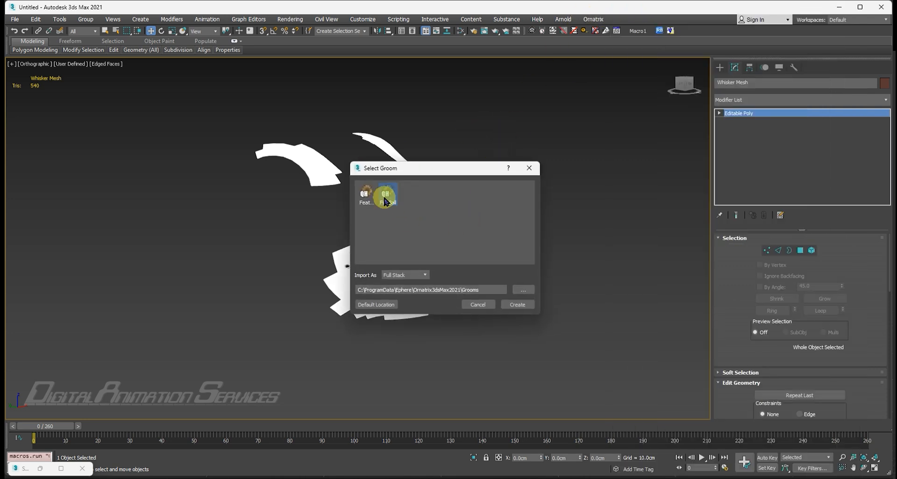
{"action": "left_click", "coordinate": [514, 305]}
{"action": "middle_click_drag", "start_coordinate": [501, 304], "coordinate": [486, 262]}
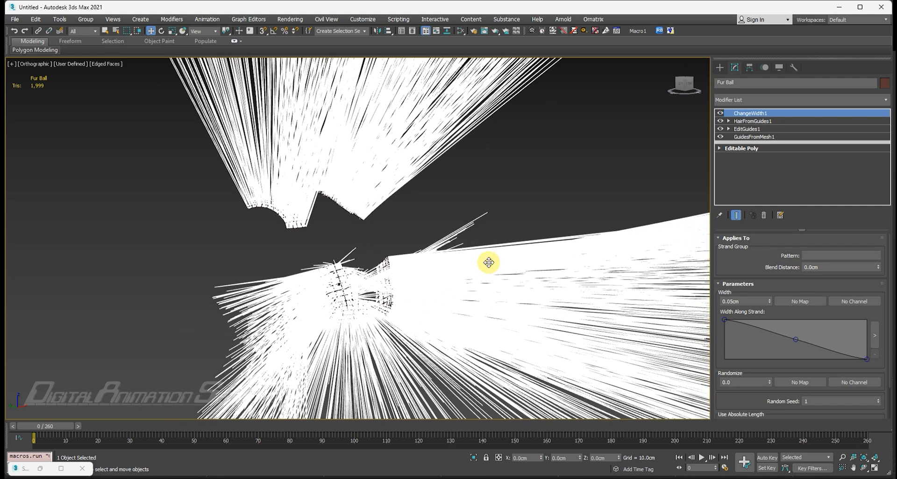
Set the GuidesFromMesh root count to 60 and the guide length to 7 cm
{"action": "left_click", "coordinate": [756, 137]}
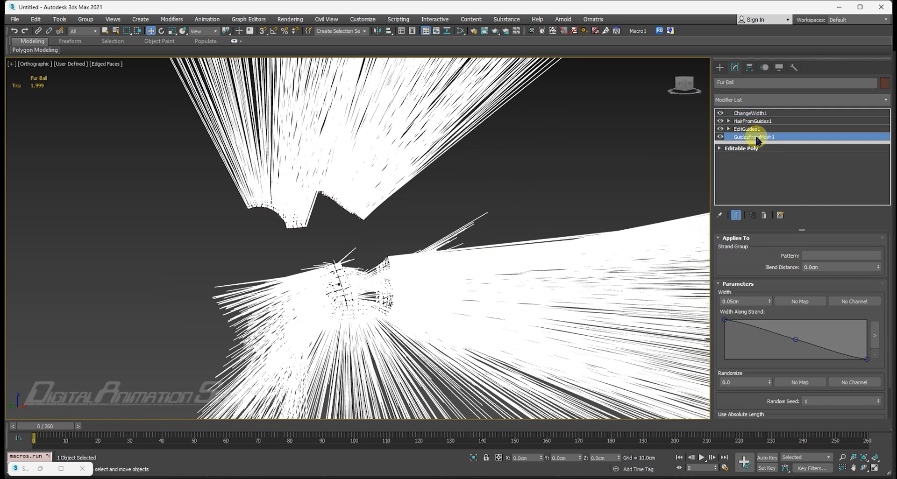
{"action": "double_click", "coordinate": [820, 266]}
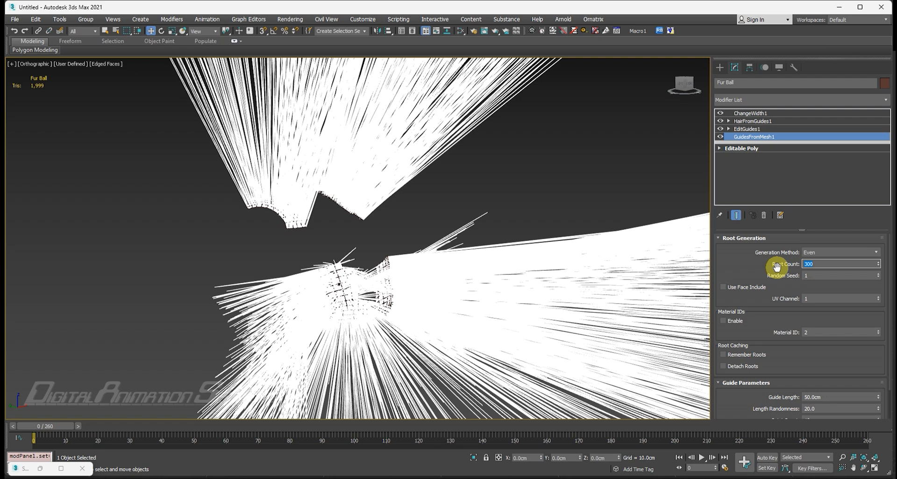
{"action": "type", "text": "60"}
{"action": "key", "text": "Return"}
{"action": "double_click", "coordinate": [818, 399]}
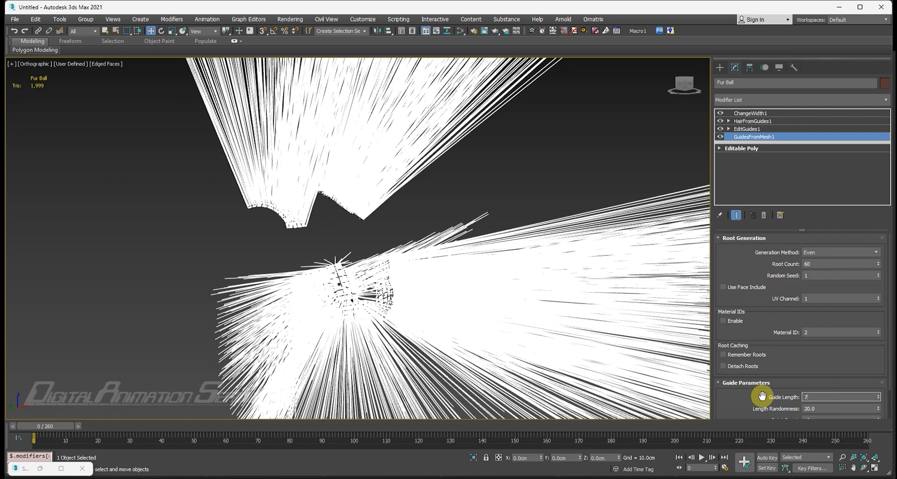
{"action": "key", "text": "Return"}
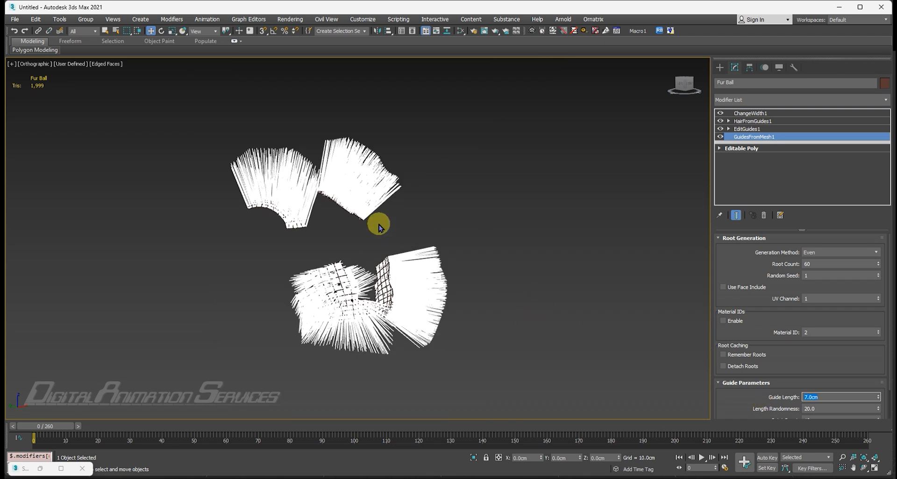
Set the length randomness of the GuidesFromMesh guides to 75
{"action": "middle_click_drag", "start_coordinate": [380, 224], "coordinate": [380, 277], "text": "alt"}
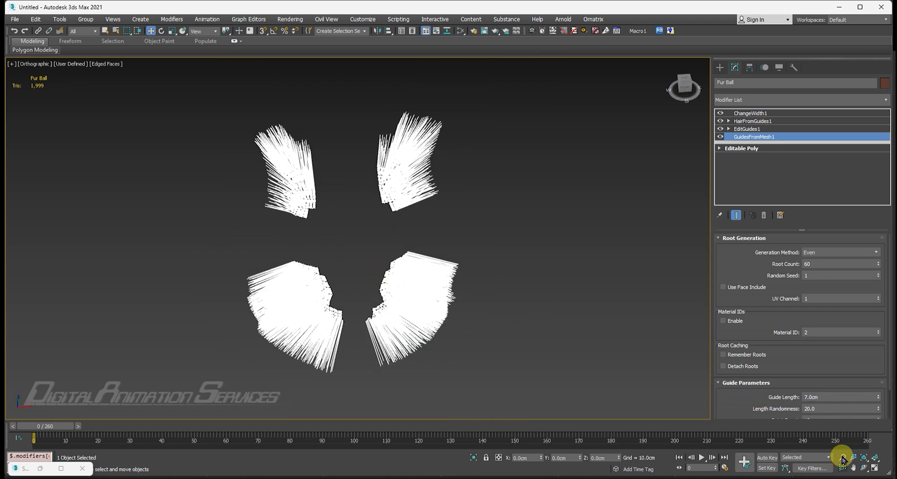
{"action": "left_click_drag", "start_coordinate": [825, 408], "coordinate": [758, 405]}
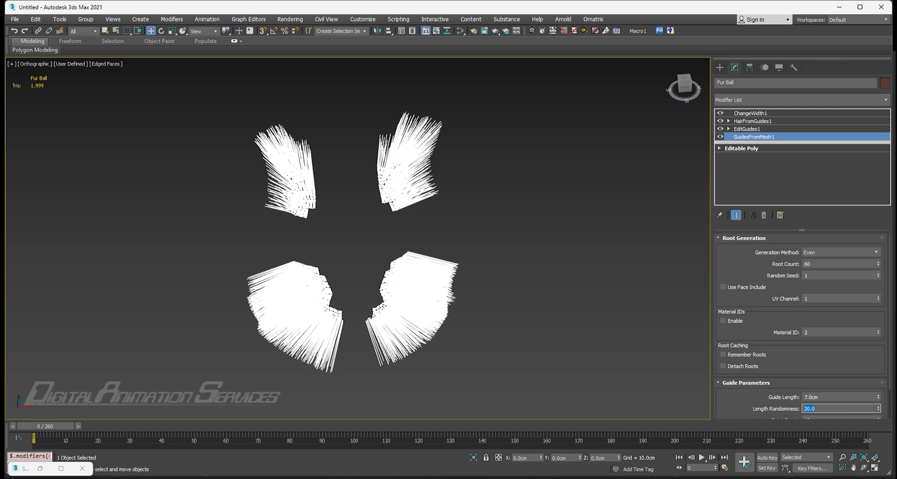
{"action": "key", "text": "Return"}
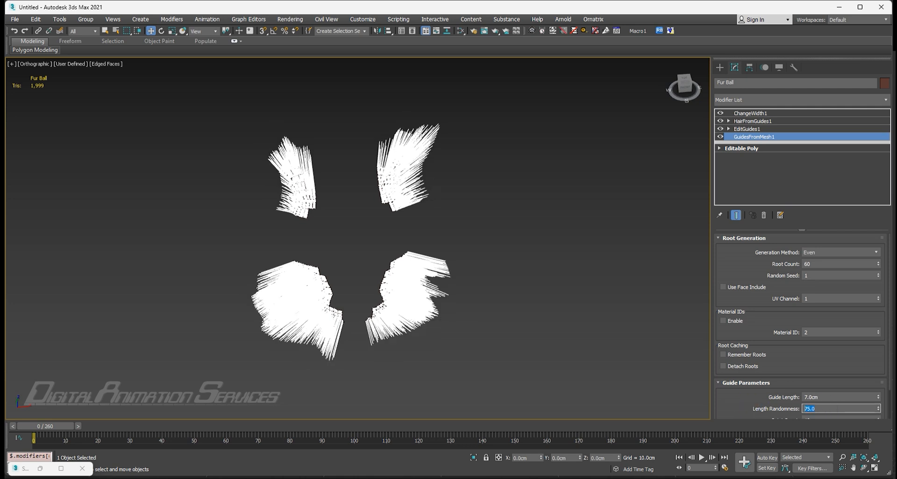
{"action": "middle_click_drag", "start_coordinate": [415, 261], "coordinate": [423, 236], "text": "alt"}
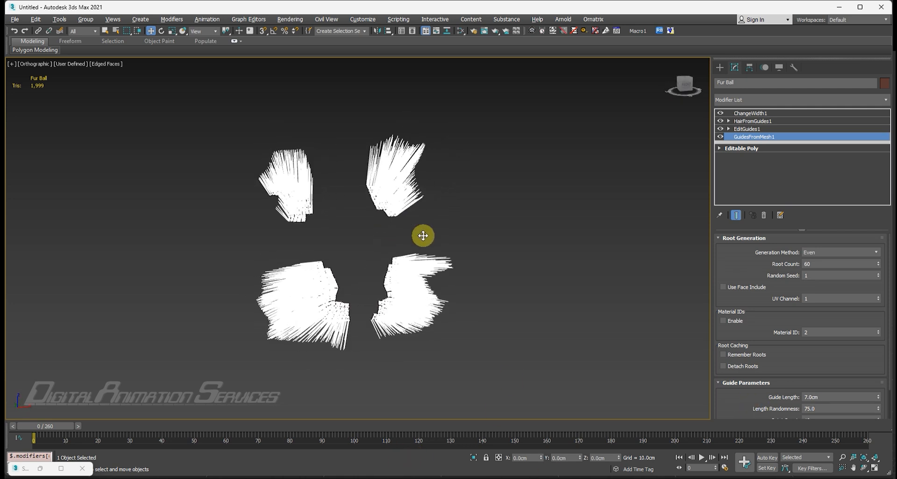
Change the root generation method of the HairFromGuides modifier to Guides As Hair
{"action": "left_click", "coordinate": [744, 122]}
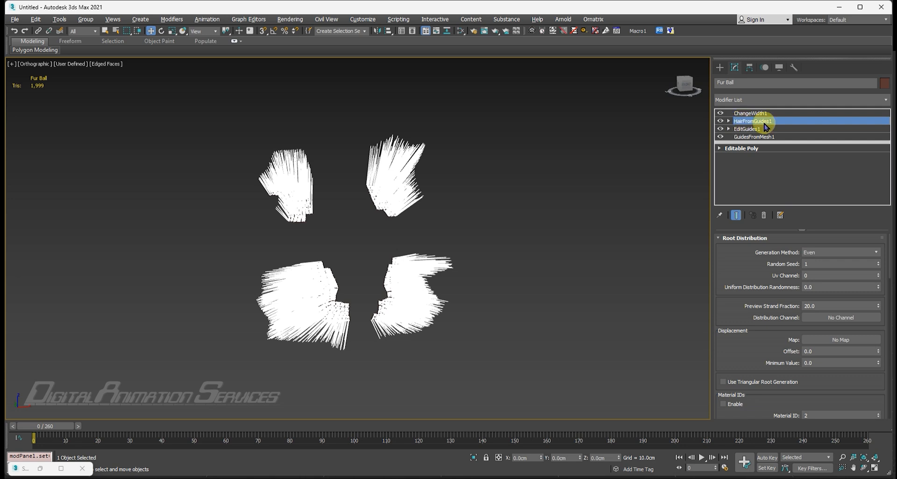
{"action": "left_click", "coordinate": [825, 255]}
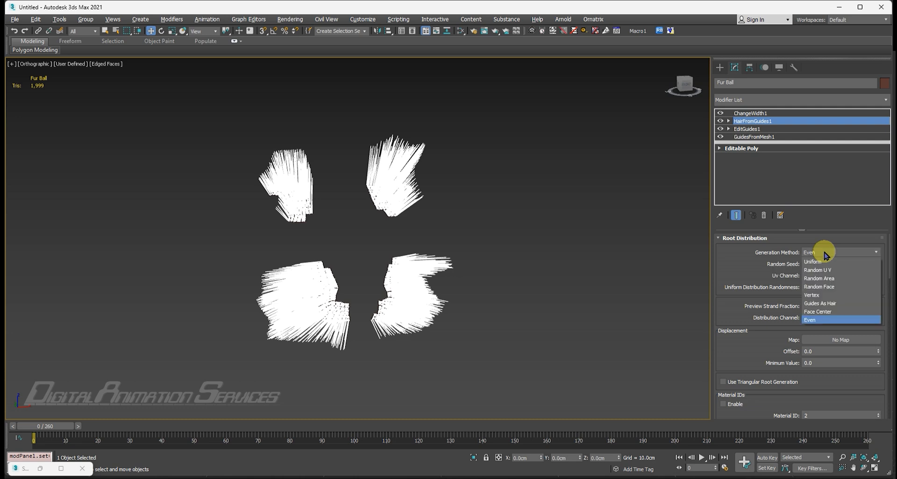
{"action": "left_click", "coordinate": [821, 305]}
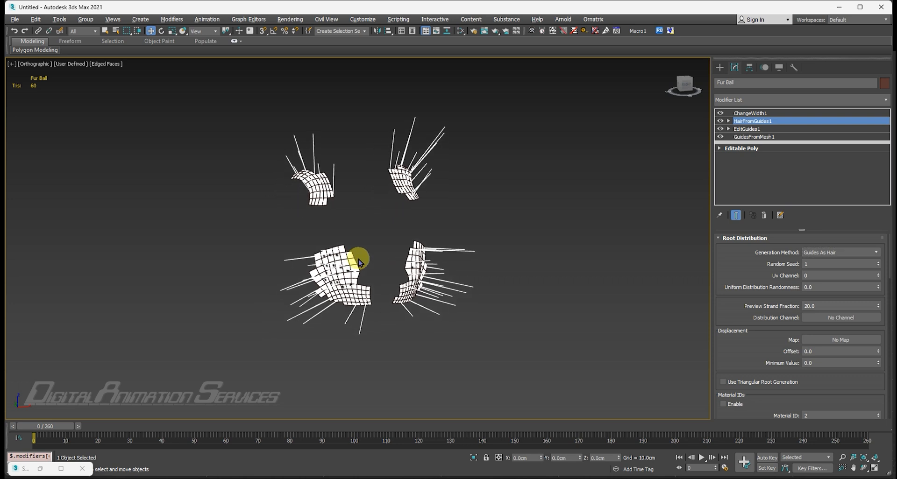
Examine the whisker strands on the muzzle and brow patches from several angles, with the ChangeWidth modifier's settings open
{"action": "middle_click_drag", "start_coordinate": [359, 262], "coordinate": [452, 246], "text": "alt"}
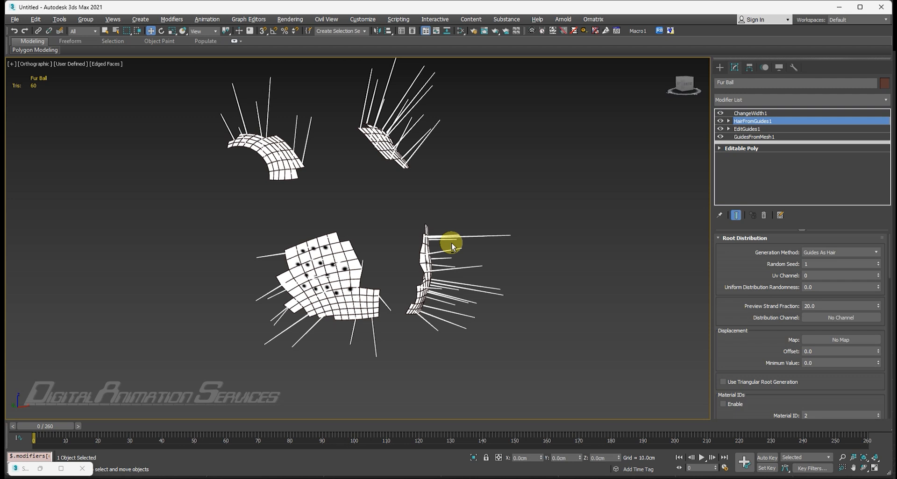
{"action": "middle_click_drag", "start_coordinate": [451, 263], "coordinate": [470, 271], "text": "alt"}
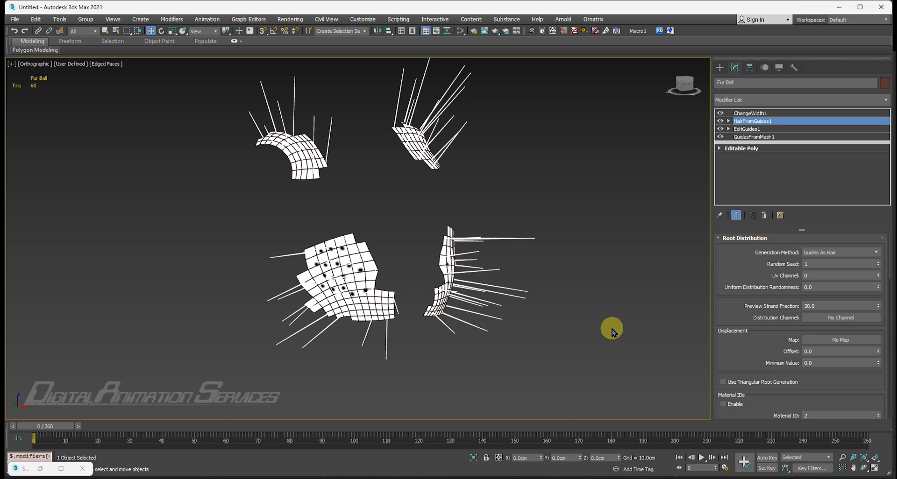
{"action": "middle_click_drag", "start_coordinate": [460, 253], "coordinate": [475, 266], "text": "alt"}
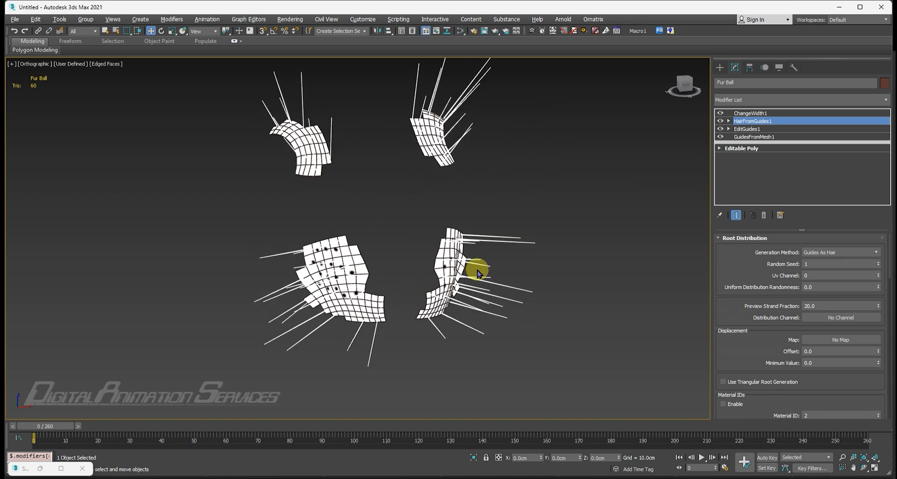
{"action": "left_click", "coordinate": [758, 113]}
{"action": "middle_click_drag", "start_coordinate": [470, 232], "coordinate": [483, 232], "text": "alt"}
{"action": "scroll", "coordinate": [481, 238], "scroll_direction": "up", "scroll_amount": 2}
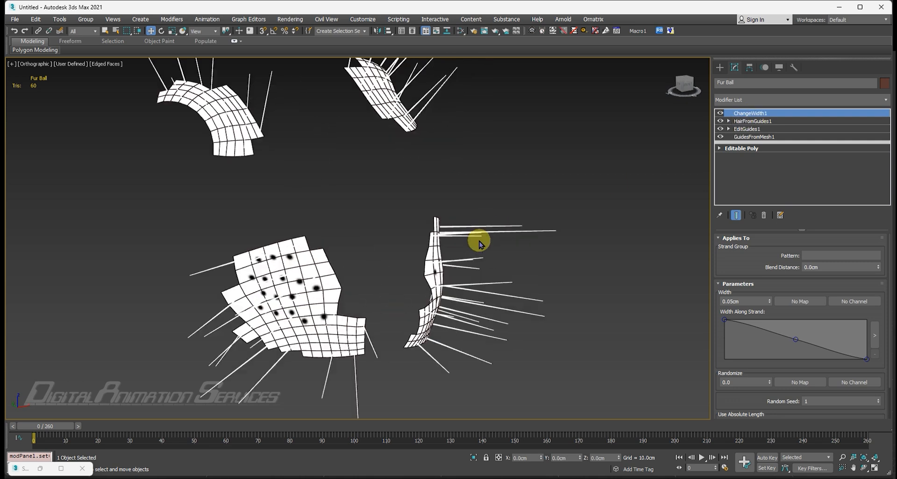
{"action": "scroll", "coordinate": [480, 242], "scroll_direction": "up", "scroll_amount": 3}
{"action": "scroll", "coordinate": [420, 223], "scroll_direction": "down", "scroll_amount": 1}
{"action": "middle_click_drag", "start_coordinate": [420, 223], "coordinate": [433, 247], "text": "alt"}
{"action": "scroll", "coordinate": [434, 247], "scroll_direction": "down", "scroll_amount": 1}
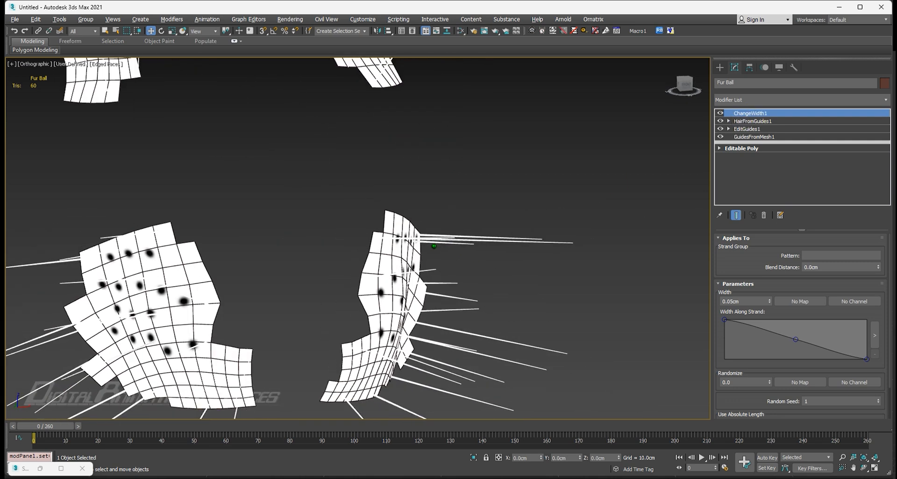
{"action": "scroll", "coordinate": [450, 280], "scroll_direction": "down", "scroll_amount": 3}
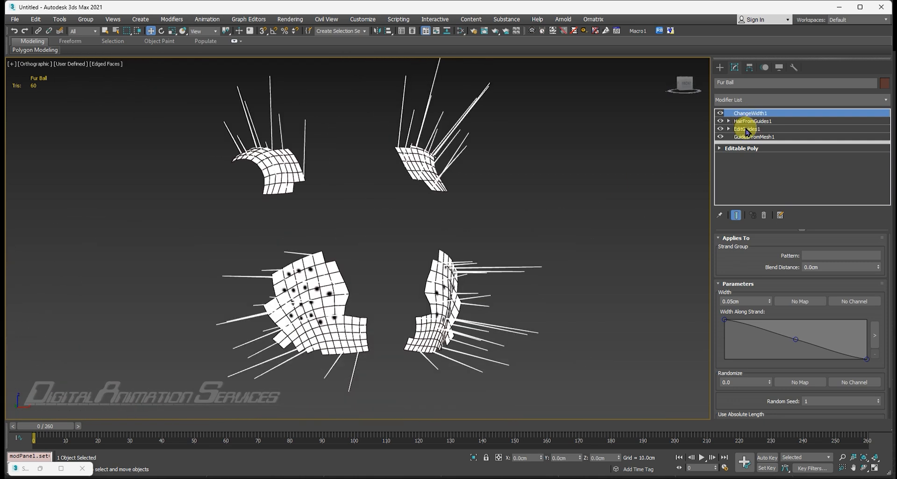
Open the EditGuides modifier with its sub-levels and examine where the guides sit relative to the whisker dots on the muzzle and brows
{"action": "left_click", "coordinate": [747, 130]}
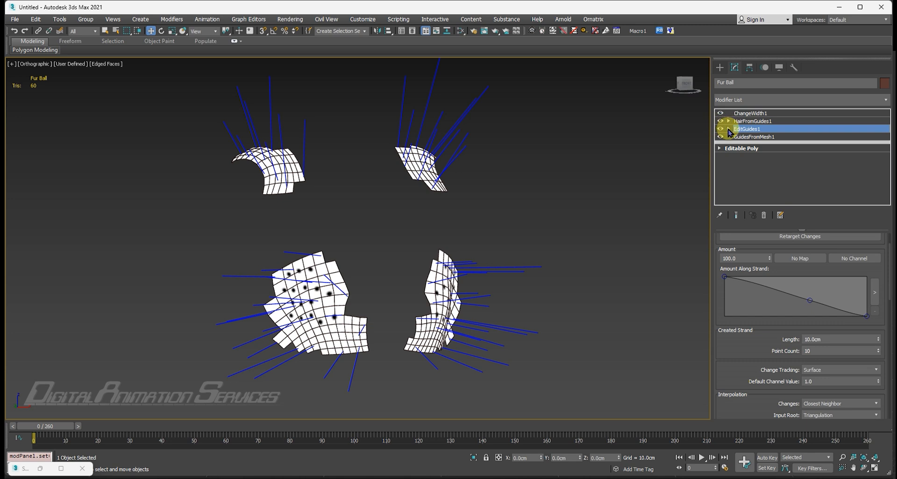
{"action": "left_click", "coordinate": [729, 129]}
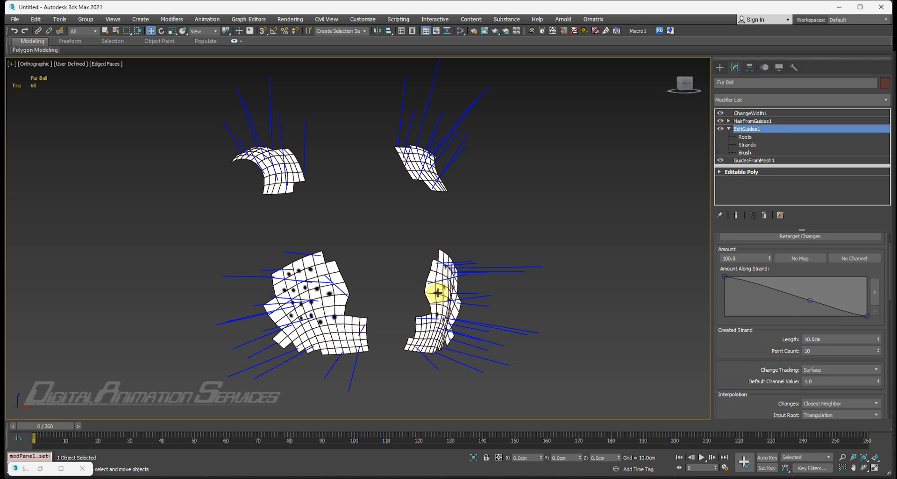
{"action": "mouse_move", "coordinate": [437, 293]}
{"action": "middle_mouse_down"}
{"action": "mouse_move", "coordinate": [454, 253]}
{"action": "mouse_move", "coordinate": [485, 252]}
{"action": "mouse_move", "coordinate": [456, 244]}
{"action": "middle_mouse_up"}
{"action": "middle_click_drag", "start_coordinate": [451, 165], "coordinate": [444, 201]}
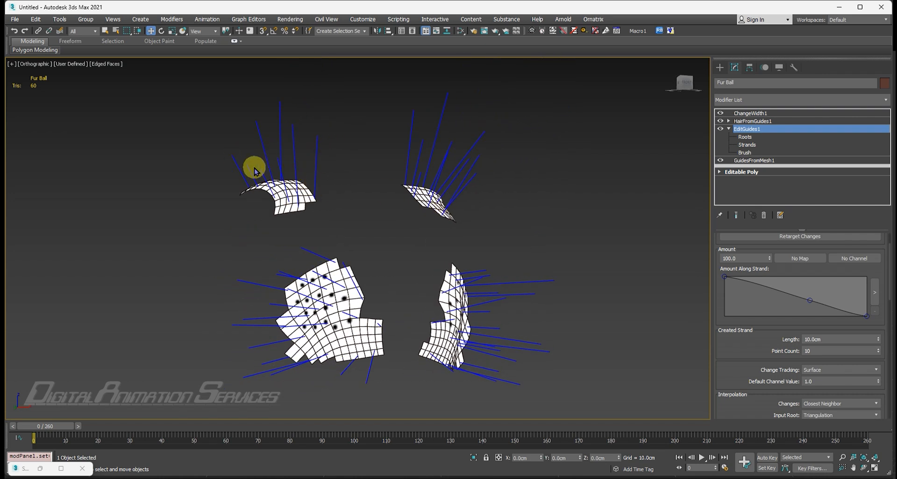
{"action": "middle_click_drag", "start_coordinate": [337, 188], "coordinate": [312, 195], "text": "alt"}
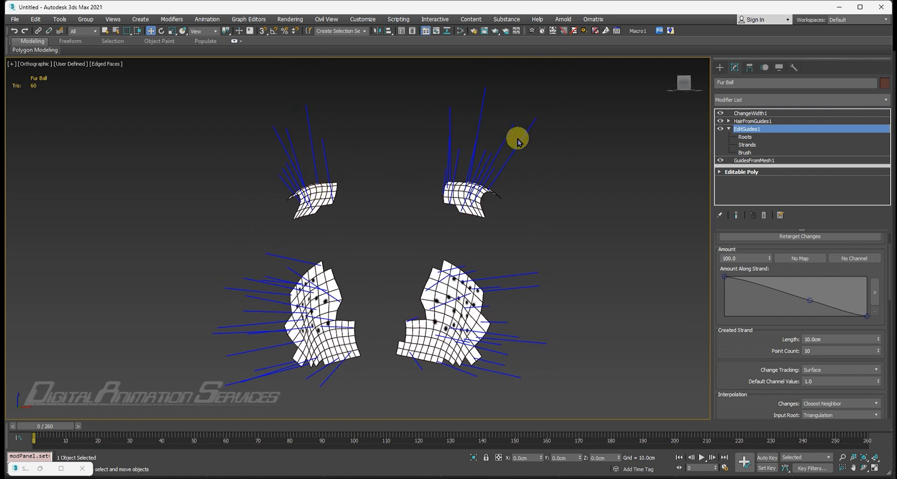
{"action": "middle_click_drag", "start_coordinate": [445, 225], "coordinate": [427, 270], "text": "alt"}
{"action": "scroll", "coordinate": [457, 258], "scroll_direction": "up", "scroll_amount": 5}
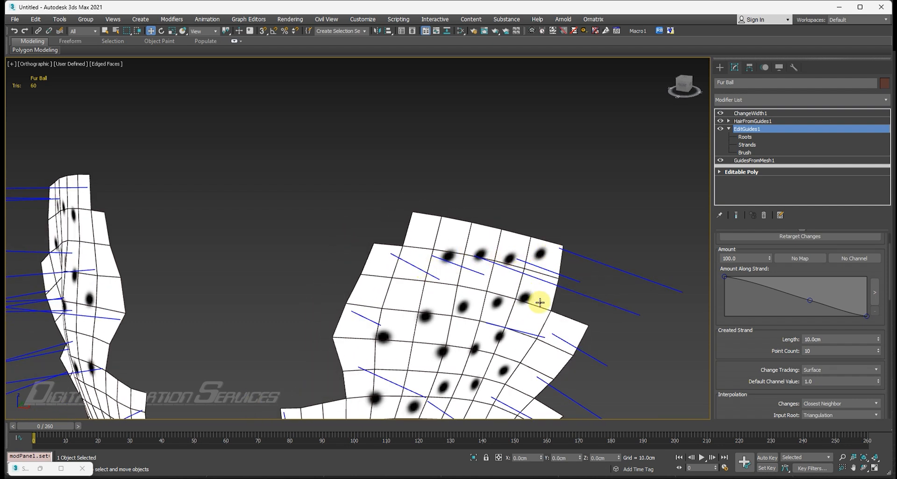
{"action": "middle_click_drag", "start_coordinate": [522, 287], "coordinate": [521, 246]}
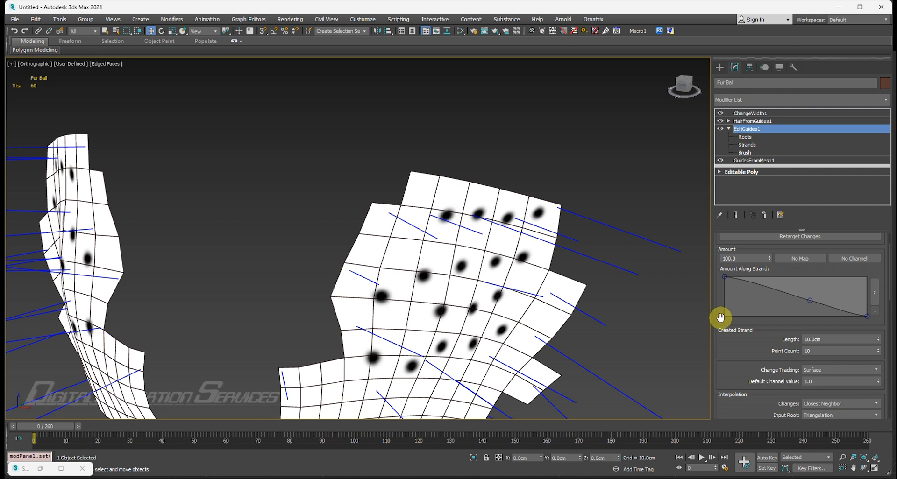
Edit the guide roots in EditGuides with Modify Roots enabled, and move a root onto the first dot of the muzzle patch's top row
{"action": "mouse_move", "coordinate": [719, 319]}
{"action": "left_mouse_down"}
{"action": "mouse_move", "coordinate": [715, 30]}
{"action": "mouse_move", "coordinate": [727, 328]}
{"action": "left_mouse_up"}
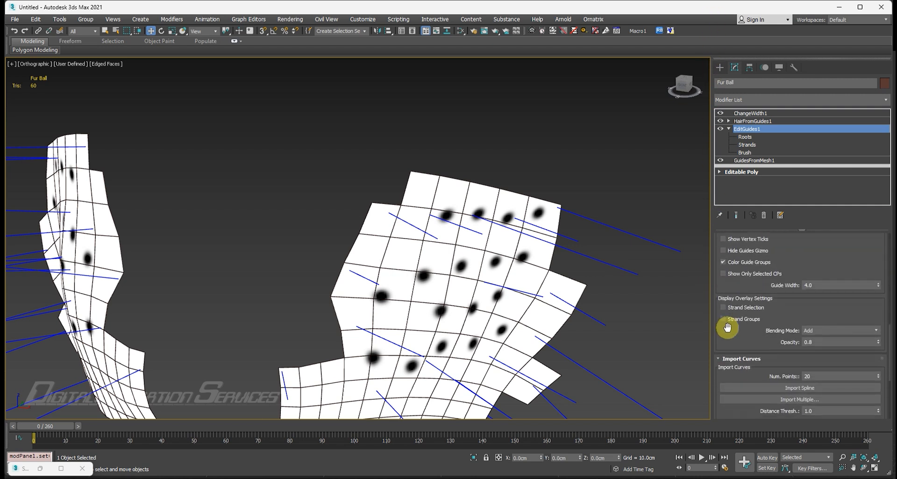
{"action": "left_click", "coordinate": [745, 137]}
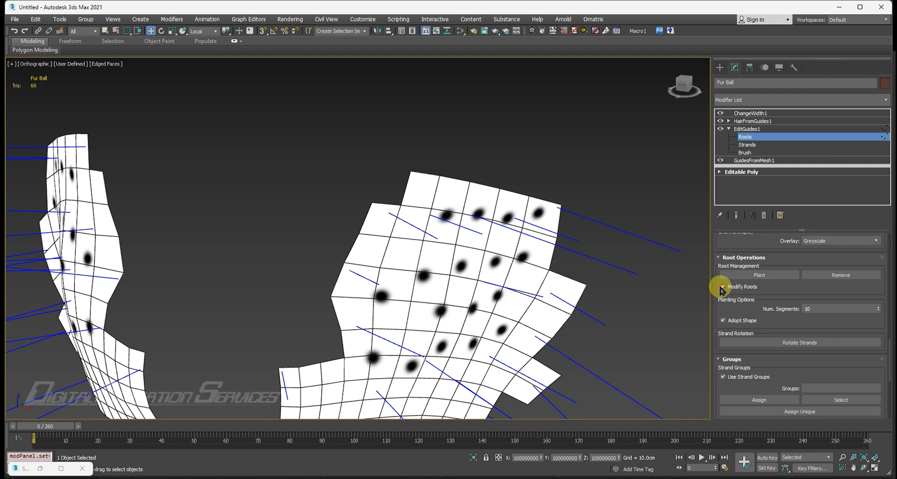
{"action": "left_click", "coordinate": [446, 221]}
{"action": "middle_click_drag", "start_coordinate": [462, 240], "coordinate": [438, 234], "text": "alt"}
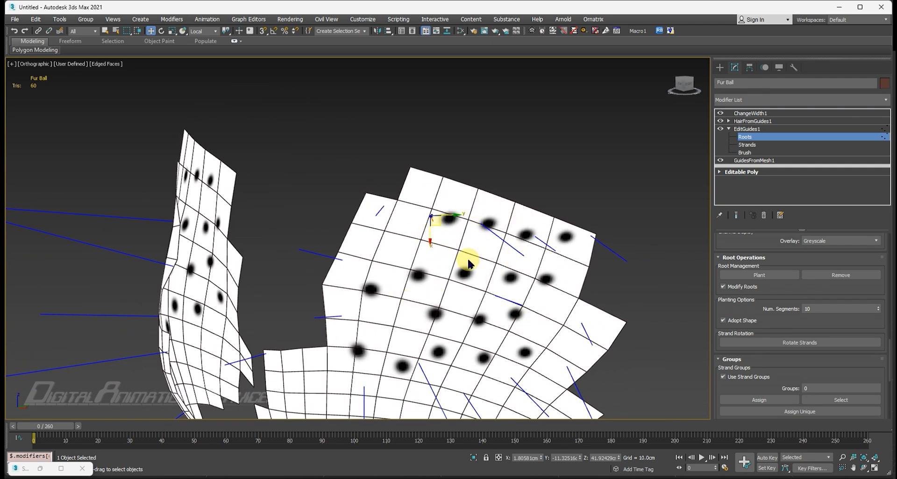
{"action": "middle_click_drag", "start_coordinate": [482, 260], "coordinate": [480, 260], "text": "alt"}
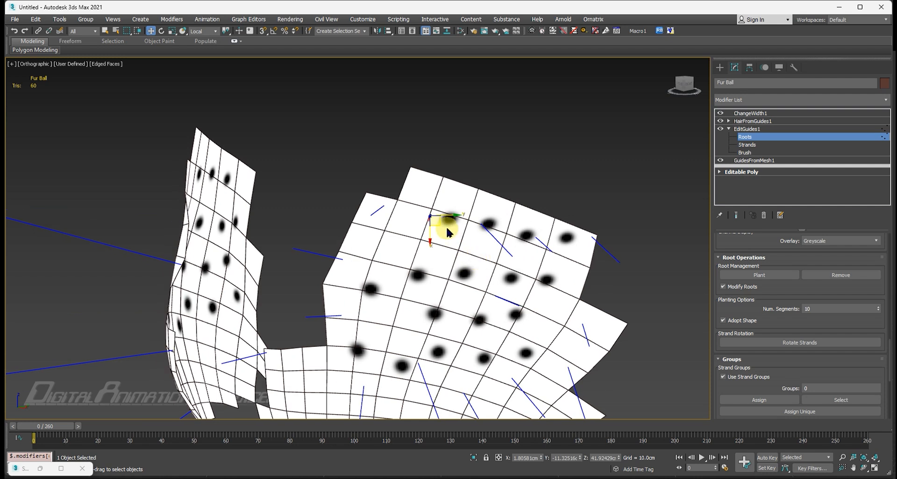
{"action": "middle_click_drag", "start_coordinate": [436, 228], "coordinate": [442, 244]}
{"action": "scroll", "coordinate": [441, 244], "scroll_direction": "up", "scroll_amount": 2}
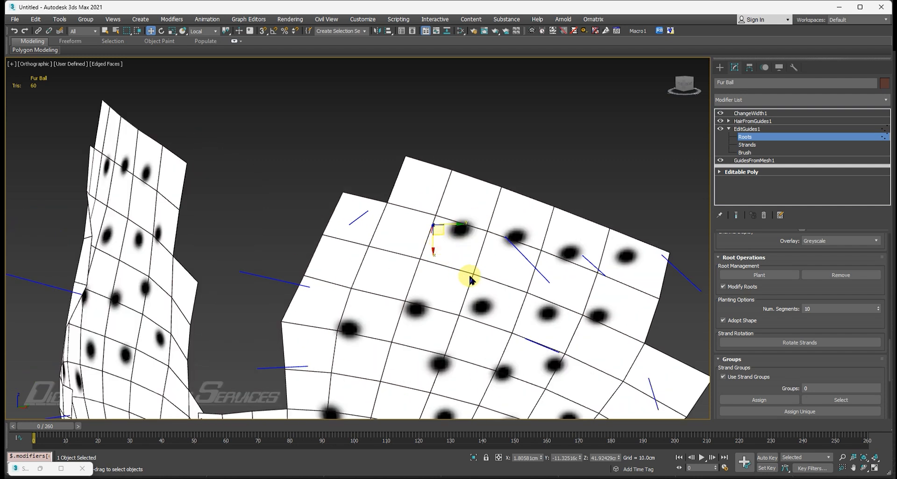
{"action": "left_click_drag", "start_coordinate": [442, 230], "coordinate": [475, 266]}
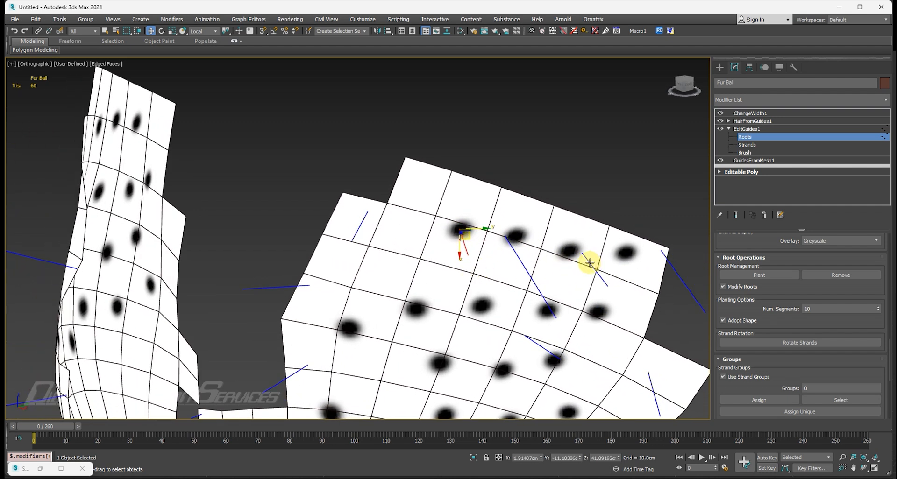
Move the neighbouring guide root onto the third dot of the muzzle patch's top row
{"action": "middle_click_drag", "start_coordinate": [605, 274], "coordinate": [593, 264], "text": "alt"}
{"action": "left_click_drag", "start_coordinate": [593, 264], "coordinate": [581, 264]}
{"action": "middle_click_drag", "start_coordinate": [317, 238], "coordinate": [437, 262], "text": "alt"}
{"action": "scroll", "coordinate": [331, 241], "scroll_direction": "down", "scroll_amount": 3}
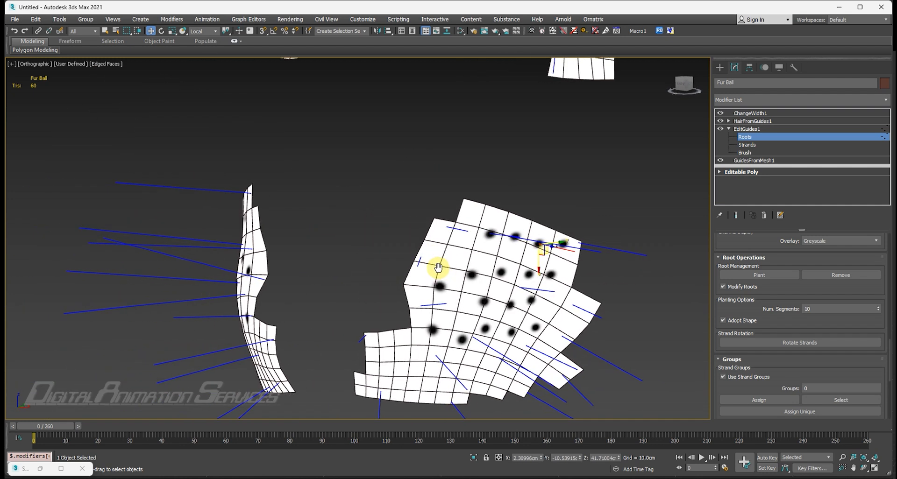
Switch the orthographic viewport to a perspective view and frame the dotted muzzle patch
{"action": "left_click", "coordinate": [27, 63]}
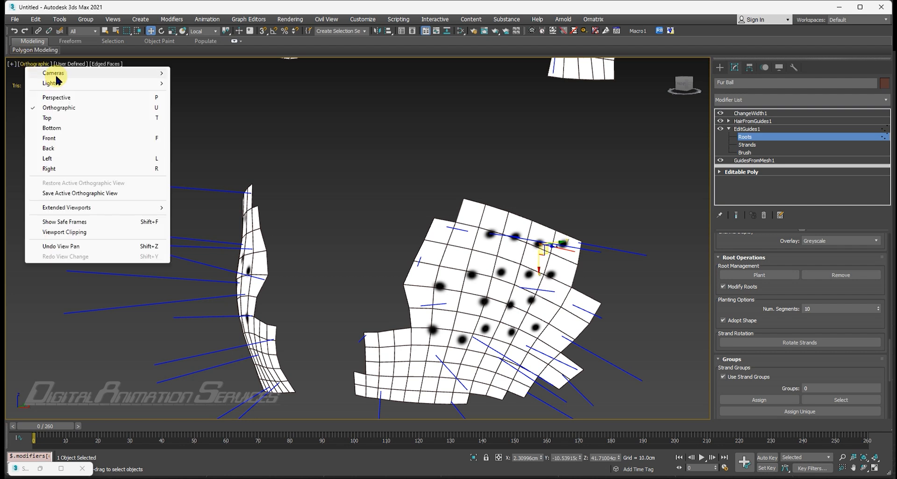
{"action": "left_click", "coordinate": [58, 97]}
{"action": "scroll", "coordinate": [484, 319], "scroll_direction": "up", "scroll_amount": 5}
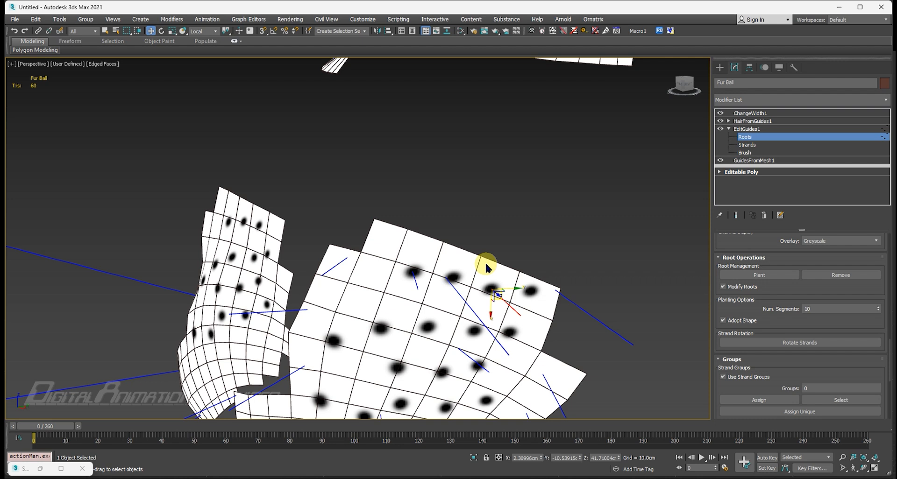
{"action": "middle_click_drag", "start_coordinate": [472, 261], "coordinate": [489, 226]}
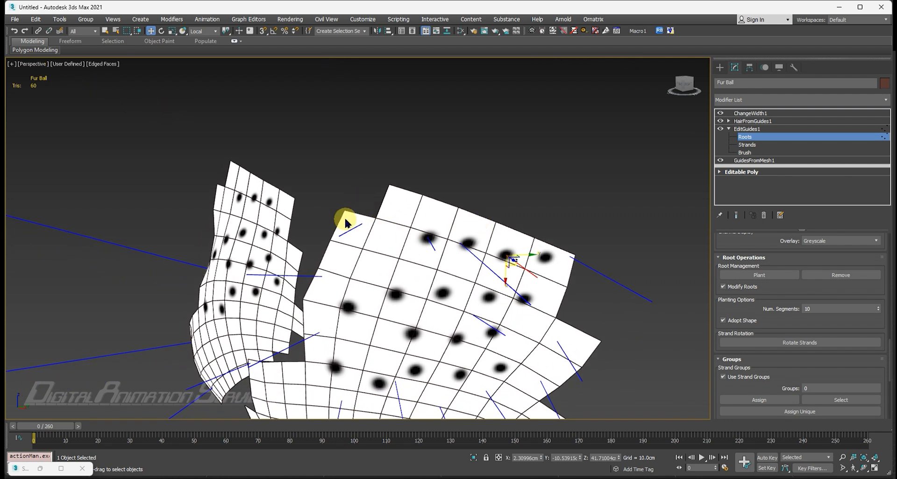
Move a guide root onto the second dot of the muzzle patch's top row
{"action": "left_click", "coordinate": [468, 249]}
{"action": "middle_click_drag", "start_coordinate": [469, 248], "coordinate": [482, 250], "text": "alt"}
{"action": "left_click_drag", "start_coordinate": [471, 251], "coordinate": [482, 250]}
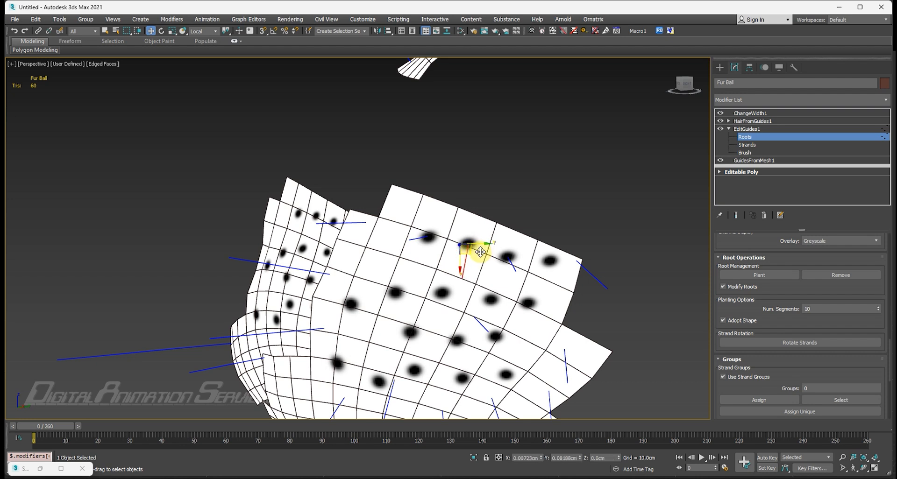
{"action": "middle_click_drag", "start_coordinate": [480, 252], "coordinate": [463, 261], "text": "alt"}
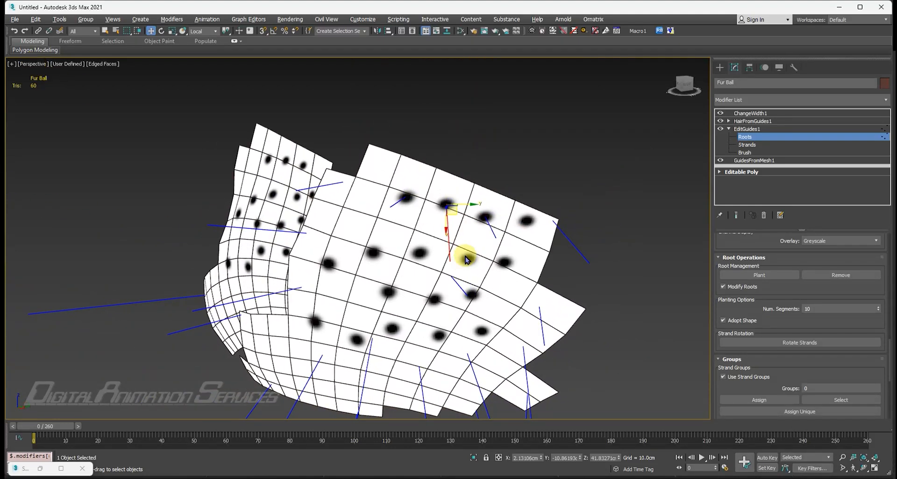
Move the guide root at the muzzle patch's upper corner onto the fourth dot of the top row
{"action": "middle_click_drag", "start_coordinate": [411, 236], "coordinate": [508, 229], "text": "alt"}
{"action": "left_click", "coordinate": [514, 225]}
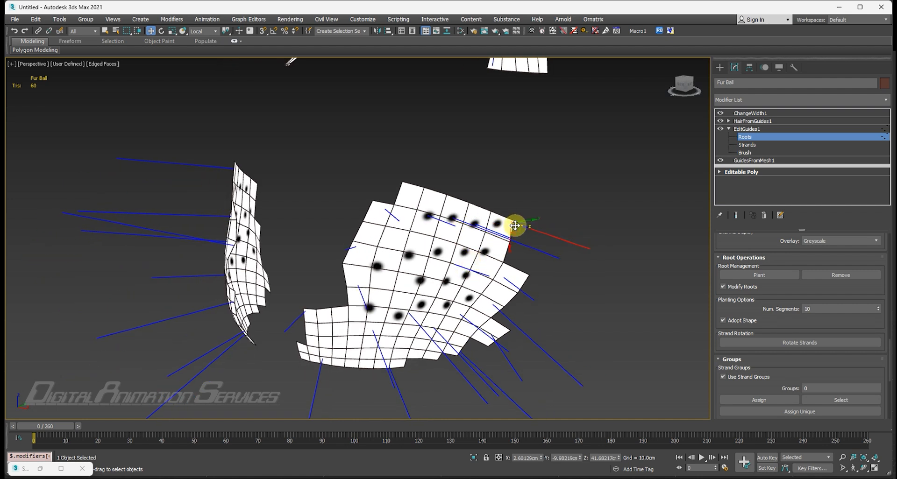
{"action": "key", "text": "z"}
{"action": "scroll", "coordinate": [526, 242], "scroll_direction": "down", "scroll_amount": 4}
{"action": "scroll", "coordinate": [509, 242], "scroll_direction": "down", "scroll_amount": 2}
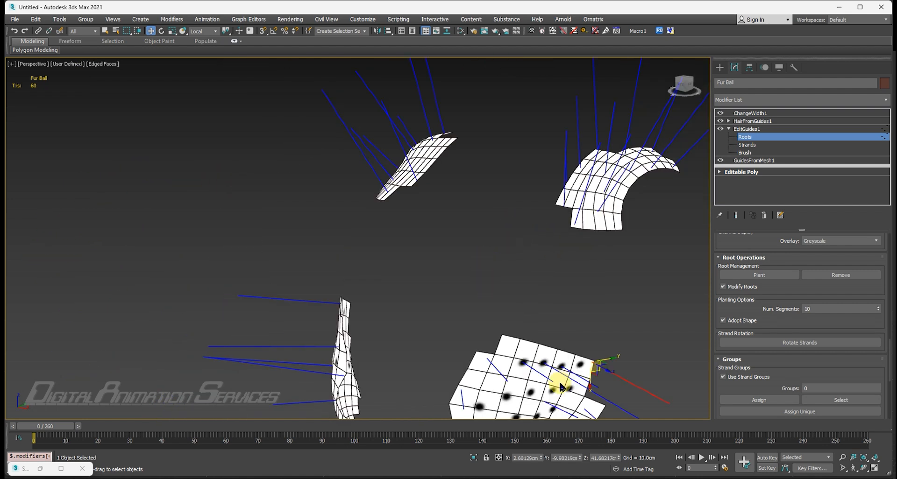
{"action": "middle_click_drag", "start_coordinate": [565, 365], "coordinate": [465, 267]}
{"action": "scroll", "coordinate": [465, 267], "scroll_direction": "up", "scroll_amount": 5}
{"action": "scroll", "coordinate": [465, 268], "scroll_direction": "down", "scroll_amount": 4}
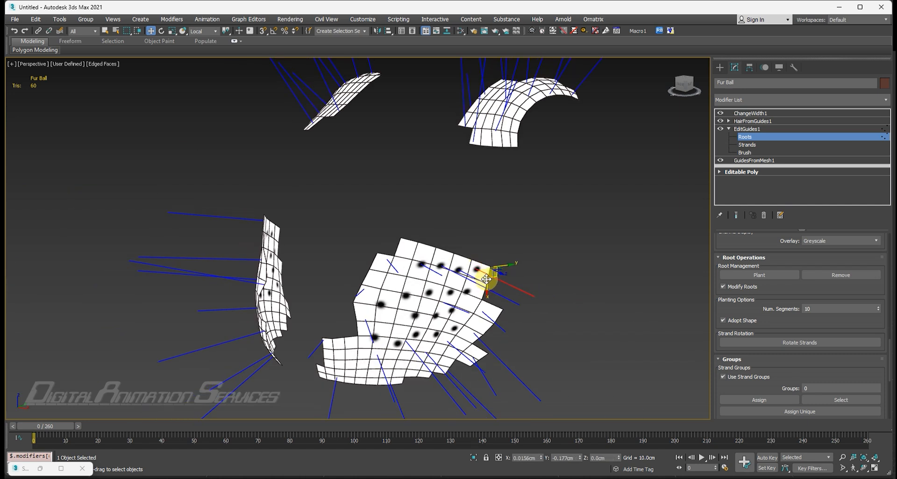
{"action": "middle_click_drag", "start_coordinate": [444, 287], "coordinate": [443, 264], "text": "alt"}
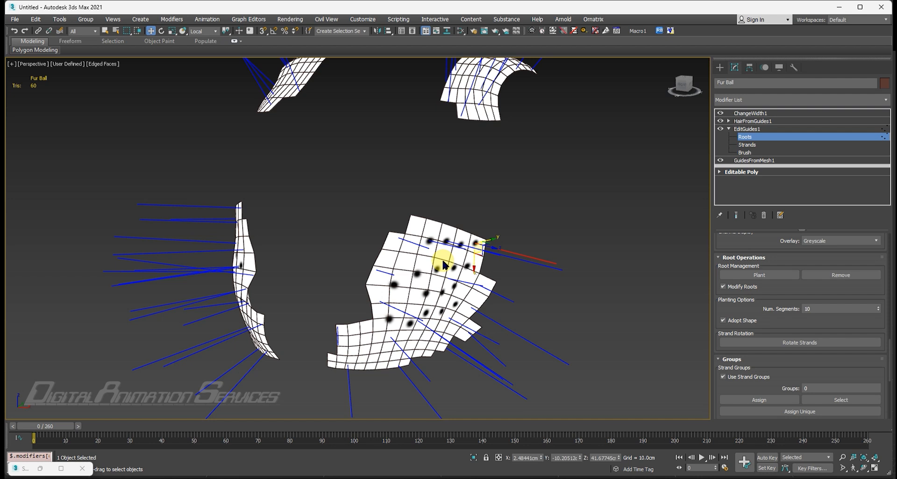
Plant an extra guide on a dot in the muzzle patch's second row, undo it and leave planting mode
{"action": "left_click", "coordinate": [751, 276]}
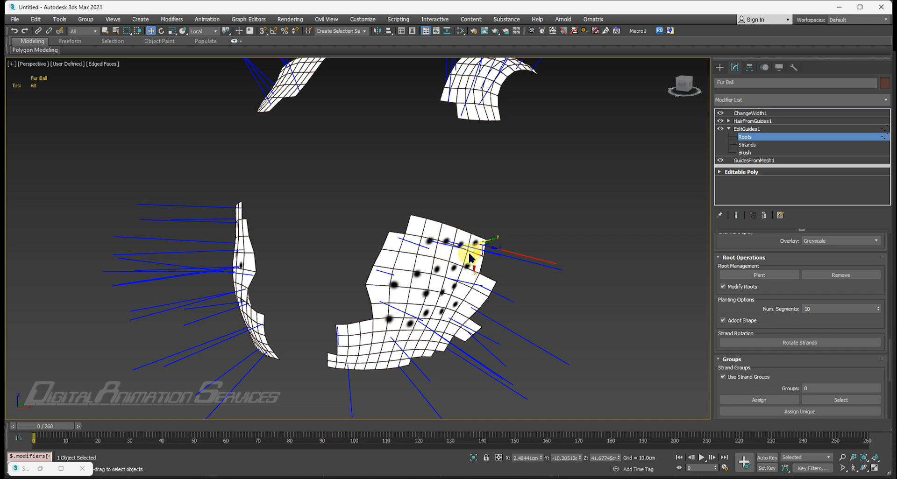
{"action": "left_click", "coordinate": [765, 276]}
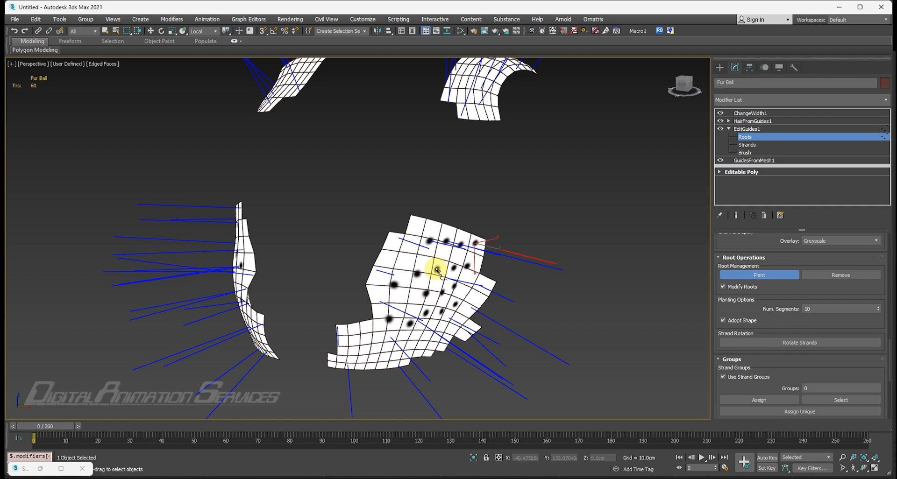
{"action": "left_click", "coordinate": [438, 272]}
{"action": "middle_click_drag", "start_coordinate": [434, 295], "coordinate": [452, 304], "text": "alt"}
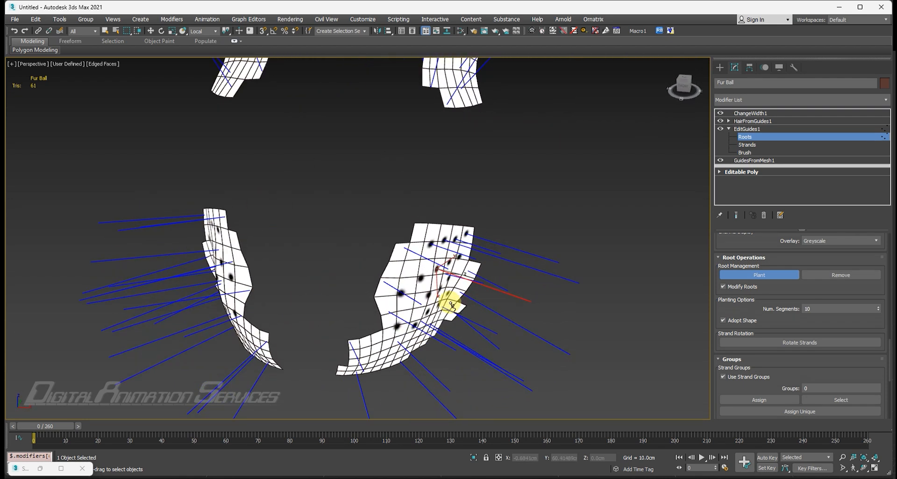
{"action": "left_click", "coordinate": [762, 276]}
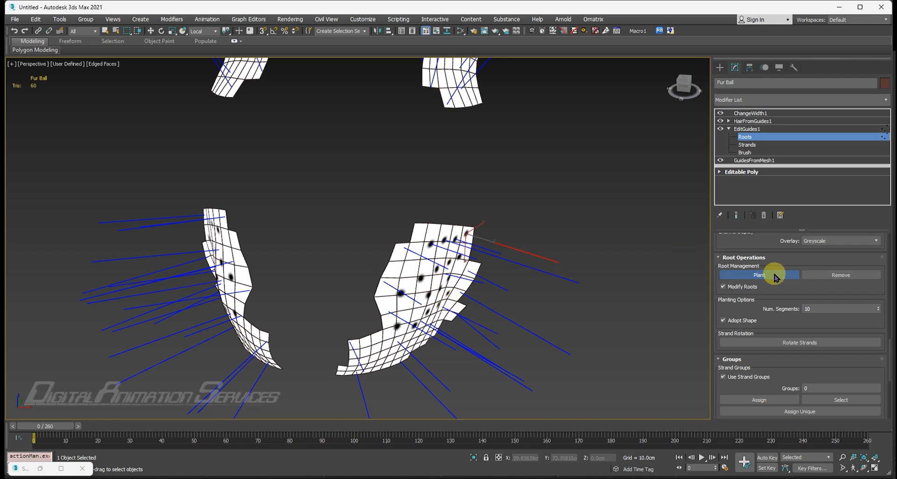
Leave root editing, collapse the EditGuides sub-levels and return to the ChangeWidth modifier to display the whisker strands
{"action": "middle_click_drag", "start_coordinate": [411, 257], "coordinate": [461, 192], "text": "alt"}
{"action": "scroll", "coordinate": [460, 192], "scroll_direction": "down", "scroll_amount": 3}
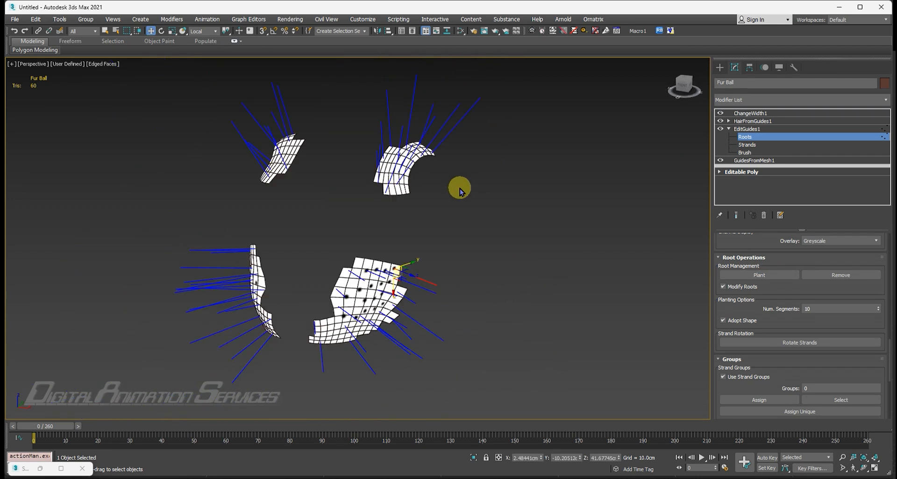
{"action": "middle_click_drag", "start_coordinate": [514, 211], "coordinate": [429, 234]}
{"action": "left_click", "coordinate": [729, 128]}
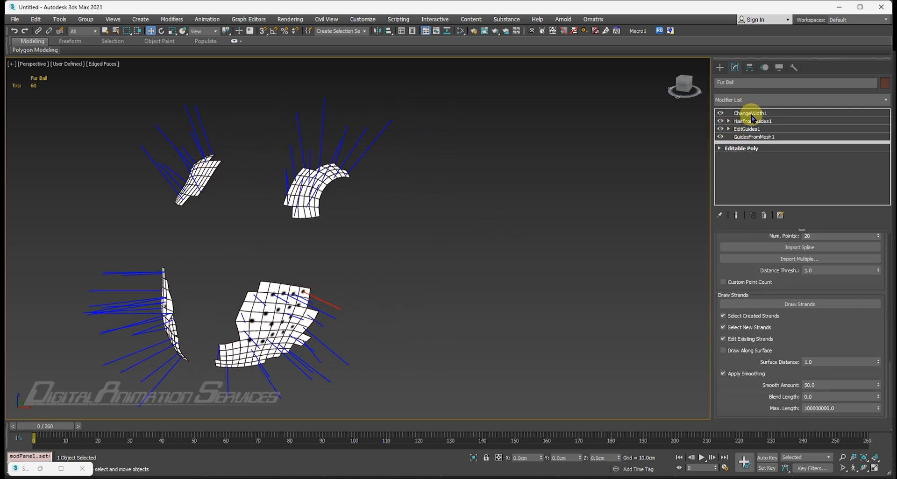
{"action": "left_click", "coordinate": [750, 114]}
Create a test sphere with a radius of about 15.8 cm in the empty space beside the whisker patches
{"action": "left_click", "coordinate": [720, 67]}
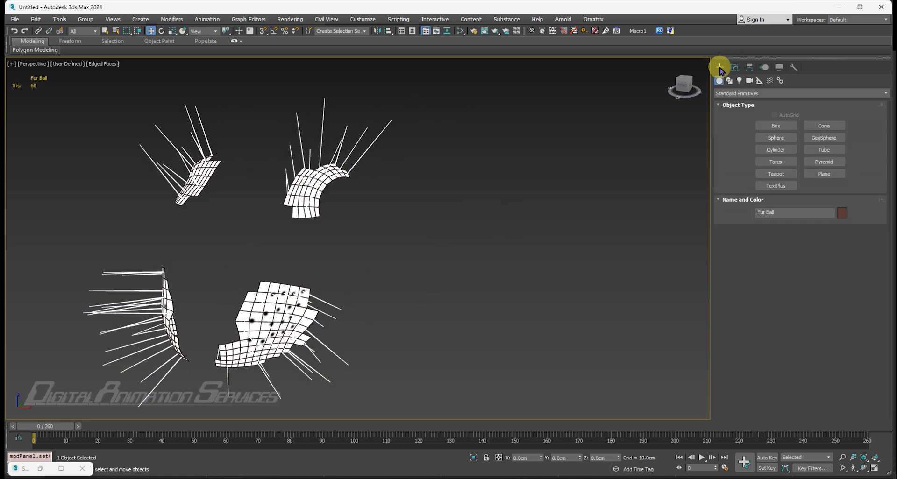
{"action": "left_click", "coordinate": [783, 138]}
{"action": "middle_click_drag", "start_coordinate": [511, 268], "coordinate": [369, 273]}
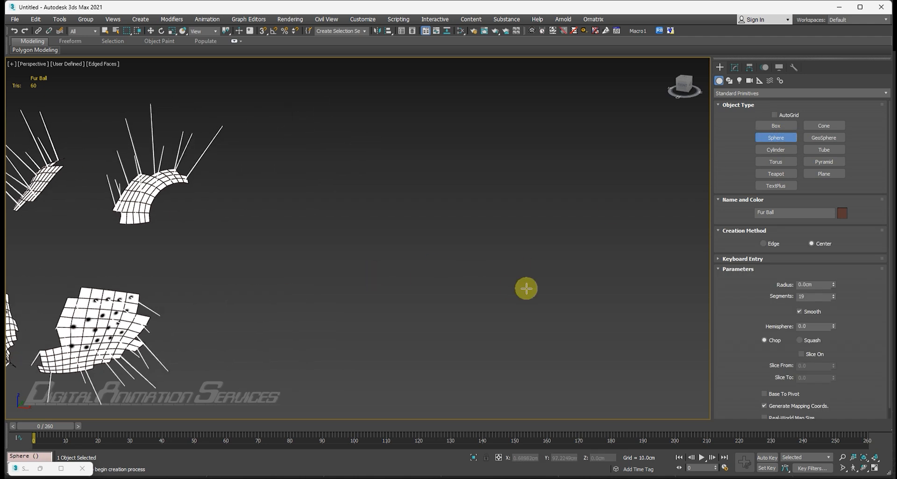
{"action": "left_click_drag", "start_coordinate": [487, 283], "coordinate": [541, 317]}
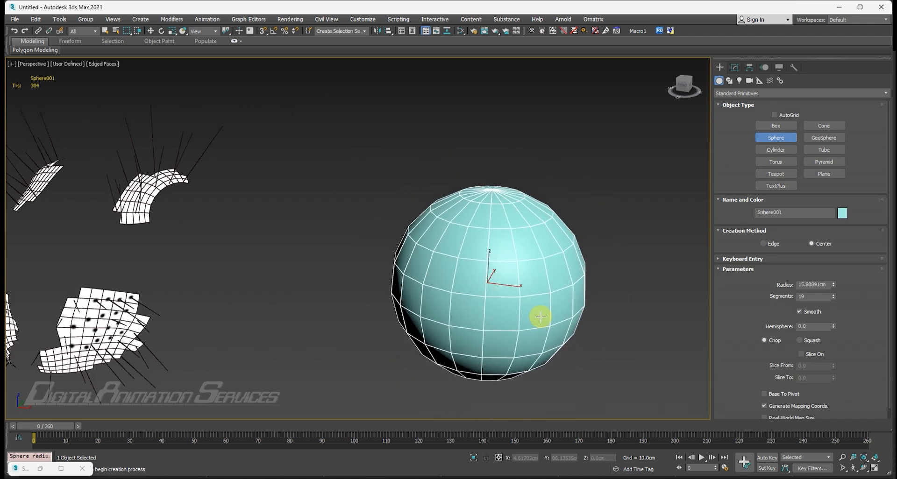
{"action": "scroll", "coordinate": [501, 278], "scroll_direction": "up", "scroll_amount": 5}
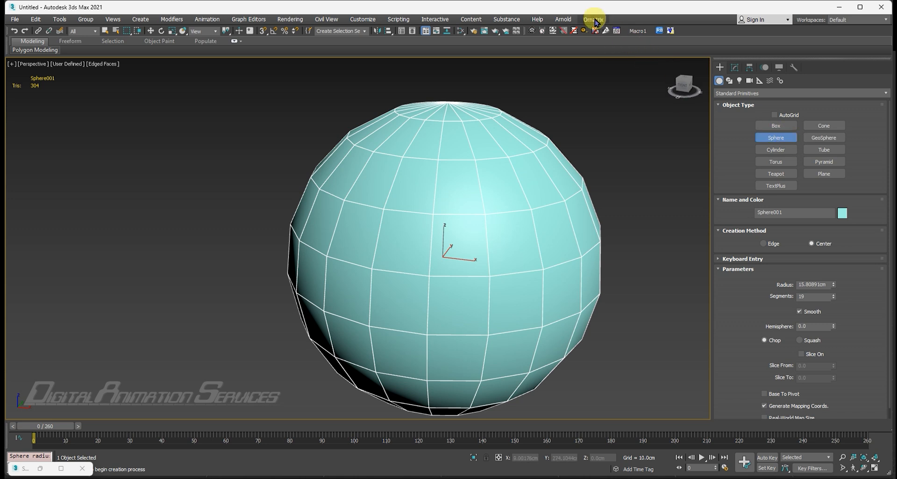
Add Ornatrix hair to the sphere using the Fur Ball groom, imported as a full stack
{"action": "left_click", "coordinate": [734, 67]}
{"action": "left_click", "coordinate": [594, 19]}
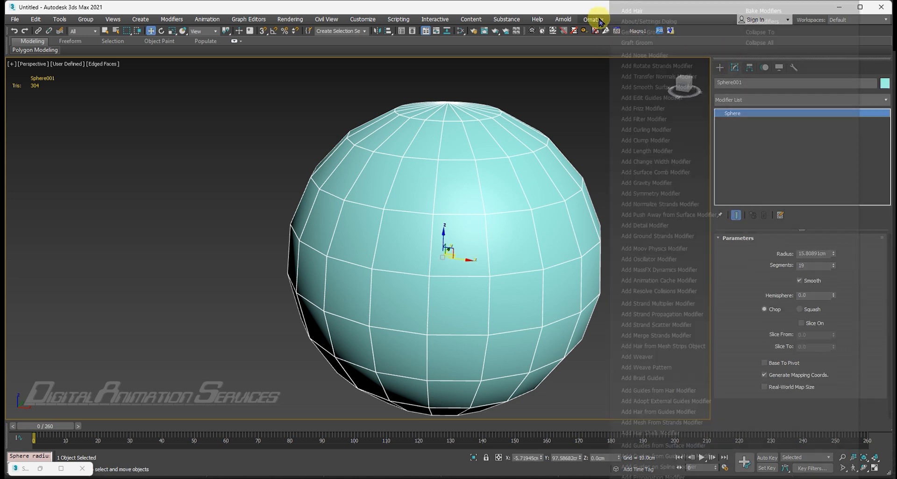
{"action": "left_click", "coordinate": [633, 12]}
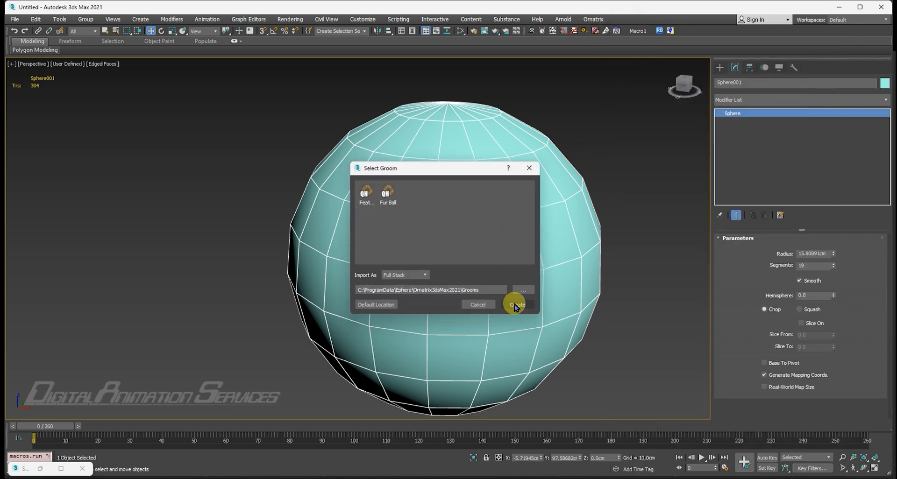
{"action": "left_click", "coordinate": [387, 194]}
{"action": "left_click", "coordinate": [517, 304]}
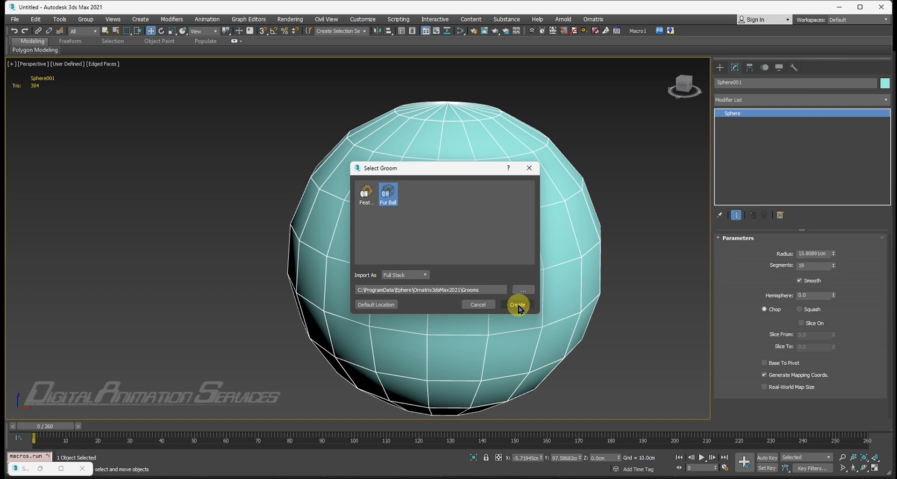
Set the sphere's GuidesFromMesh root count to 60 and its guide length to 7 cm
{"action": "left_click", "coordinate": [759, 137]}
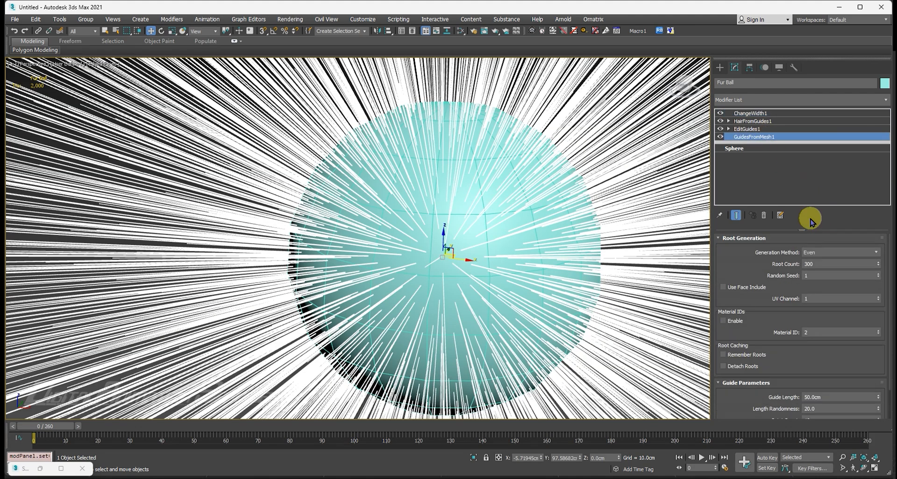
{"action": "double_click", "coordinate": [826, 265]}
{"action": "type", "text": "60"}
{"action": "key", "text": "Return"}
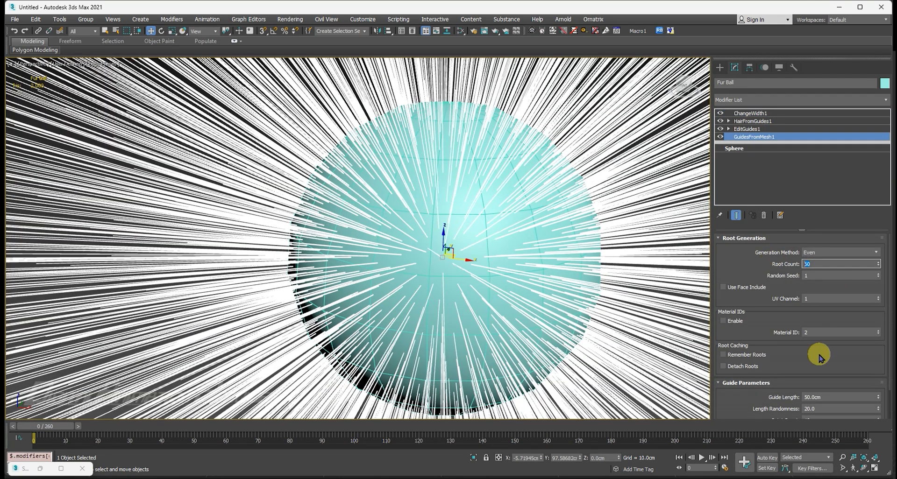
{"action": "double_click", "coordinate": [819, 397]}
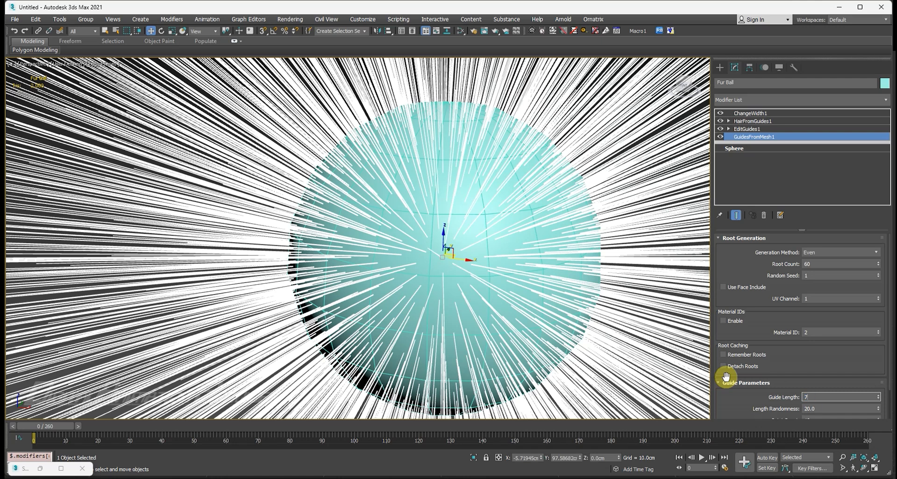
{"action": "type", "text": "7"}
{"action": "key", "text": "Return"}
Set the sphere's HairFromGuides root generation method to Guides As Hair and open its EditGuides modifier
{"action": "left_click", "coordinate": [753, 121]}
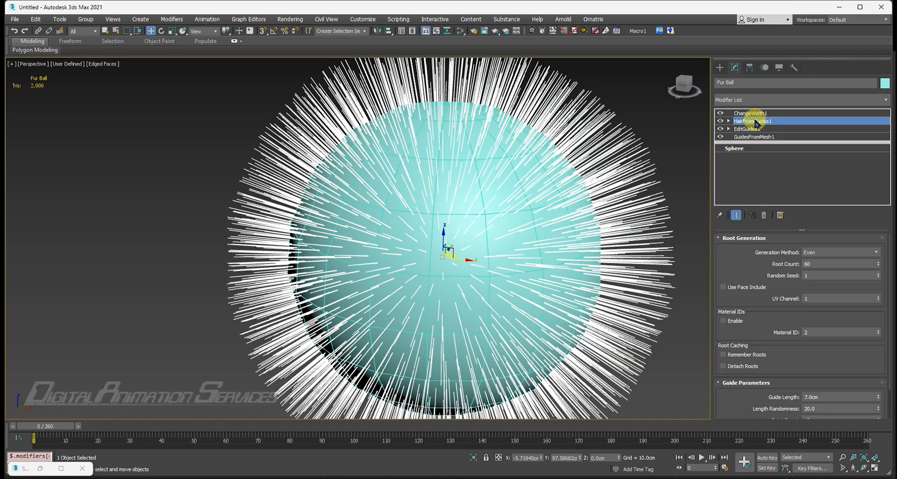
{"action": "left_click", "coordinate": [818, 257]}
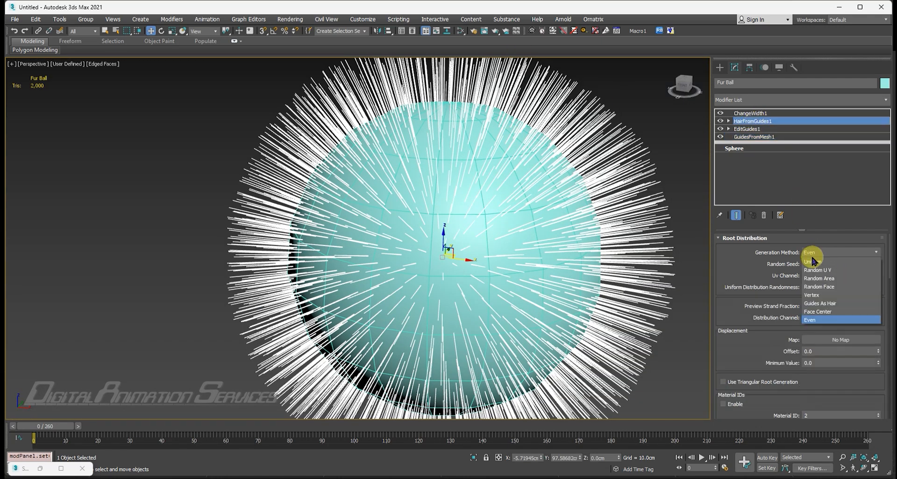
{"action": "left_click", "coordinate": [830, 302]}
{"action": "mouse_move", "coordinate": [507, 198]}
{"action": "middle_mouse_down", "text": "alt"}
{"action": "mouse_move", "coordinate": [469, 184]}
{"action": "mouse_move", "coordinate": [493, 193]}
{"action": "middle_mouse_up", "text": "alt"}
{"action": "left_click", "coordinate": [747, 129]}
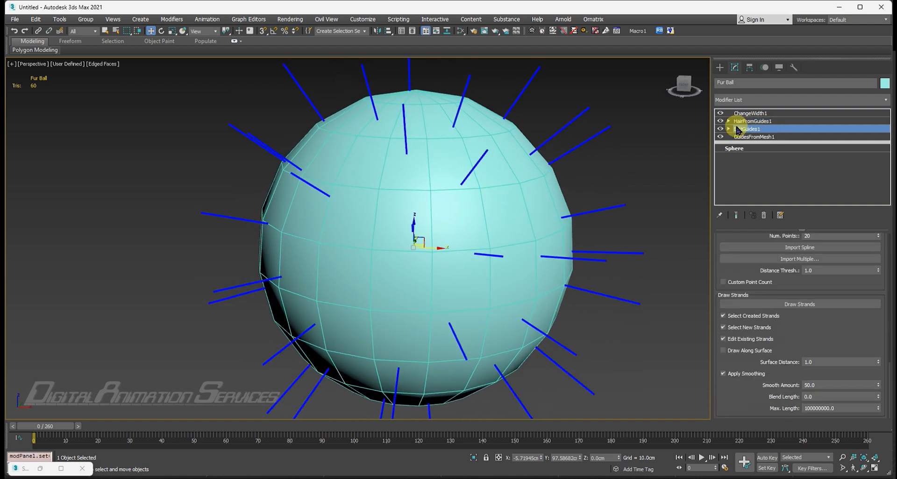
Enter the Roots sub-object level of EditGuides and move a guide's root across the front of the sphere
{"action": "left_click", "coordinate": [729, 129]}
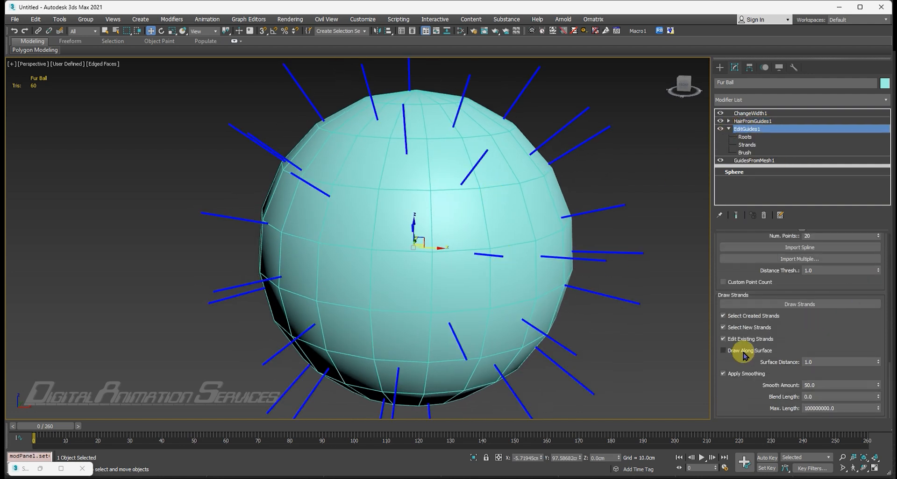
{"action": "left_click", "coordinate": [745, 137]}
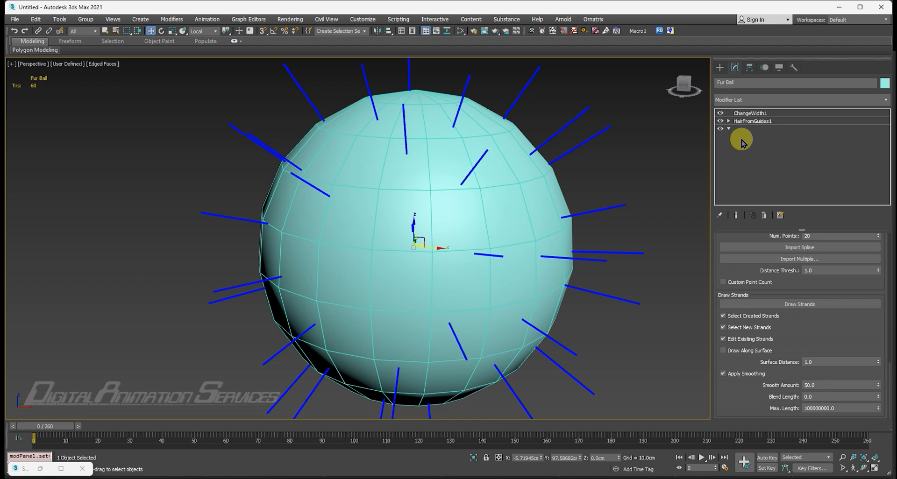
{"action": "left_click_drag", "start_coordinate": [758, 367], "coordinate": [762, 335]}
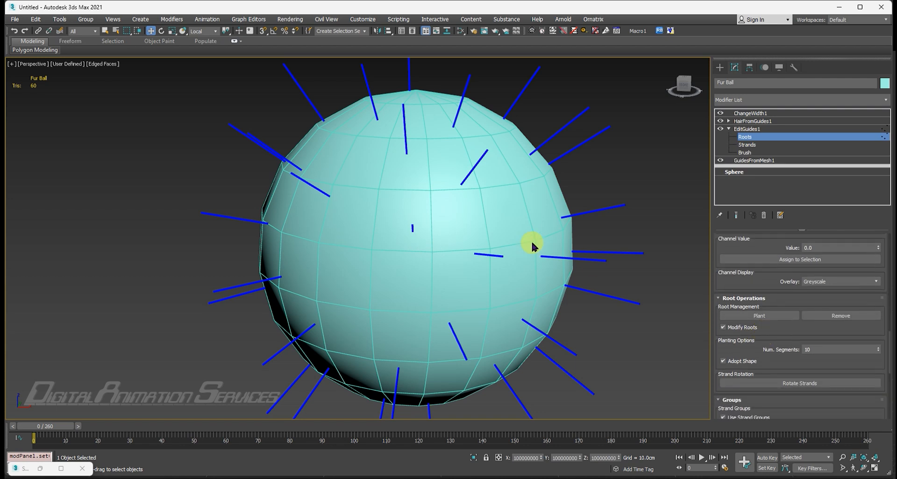
{"action": "left_click", "coordinate": [493, 257]}
{"action": "middle_click_drag", "start_coordinate": [493, 255], "coordinate": [483, 255], "text": "alt"}
{"action": "left_click_drag", "start_coordinate": [483, 262], "coordinate": [462, 256]}
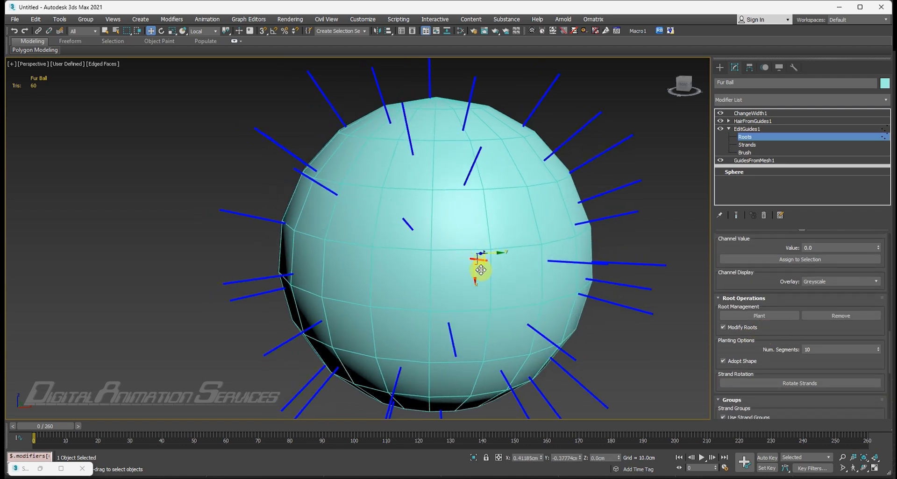
{"action": "scroll", "coordinate": [475, 267], "scroll_direction": "up", "scroll_amount": 3}
{"action": "middle_click_drag", "start_coordinate": [475, 266], "coordinate": [503, 282], "text": "alt"}
{"action": "middle_click_drag", "start_coordinate": [442, 246], "coordinate": [535, 230]}
{"action": "scroll", "coordinate": [524, 257], "scroll_direction": "down", "scroll_amount": 3}
Plant a new guide root near the top of the sphere with Adopt Shape enabled, and undo the planting
{"action": "left_click", "coordinate": [760, 317]}
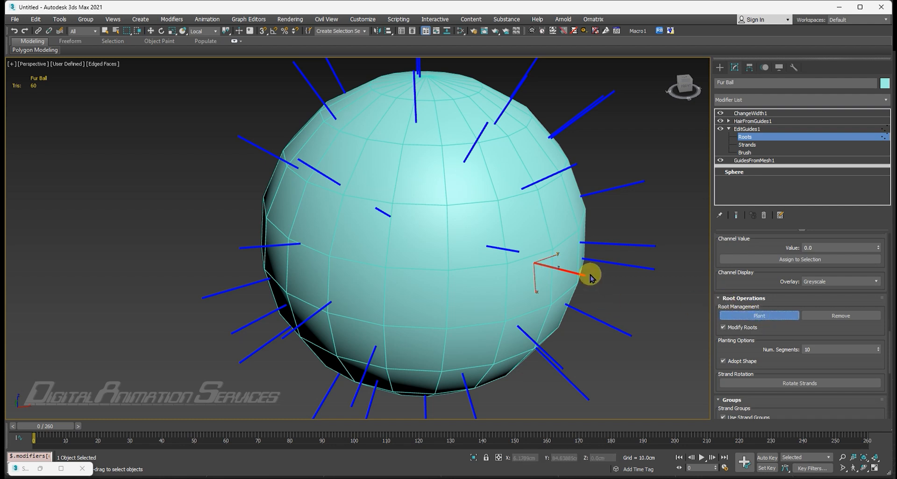
{"action": "middle_click_drag", "start_coordinate": [487, 179], "coordinate": [456, 203]}
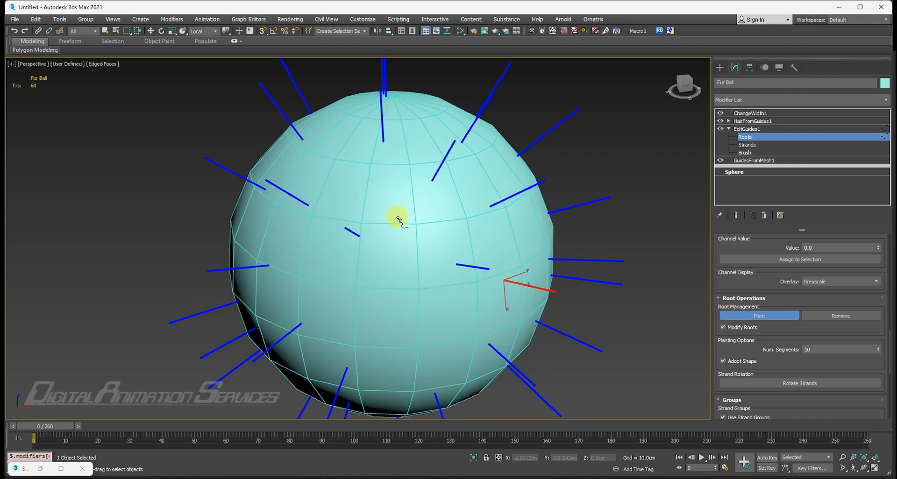
{"action": "left_click", "coordinate": [408, 113]}
{"action": "mouse_move", "coordinate": [595, 242]}
{"action": "middle_mouse_down", "text": "alt"}
{"action": "mouse_move", "coordinate": [520, 240]}
{"action": "mouse_move", "coordinate": [590, 247]}
{"action": "middle_mouse_up", "text": "alt"}
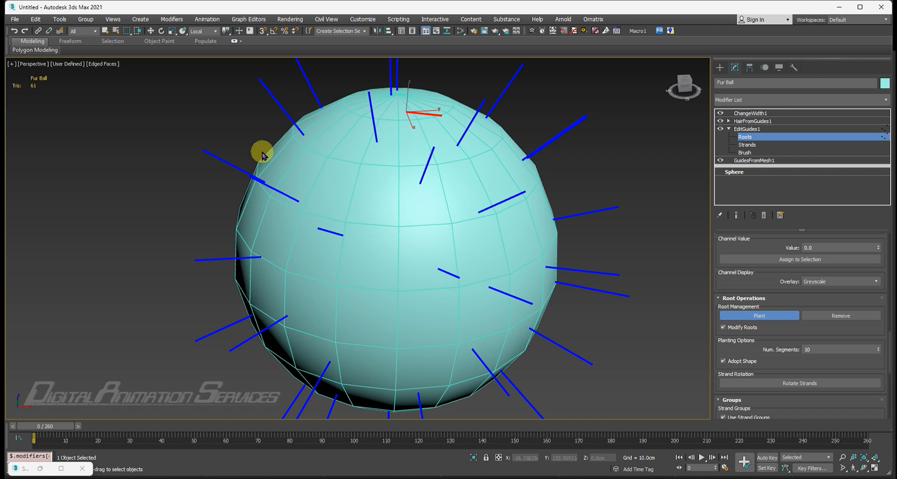
{"action": "middle_click_drag", "start_coordinate": [517, 158], "coordinate": [505, 165], "text": "alt"}
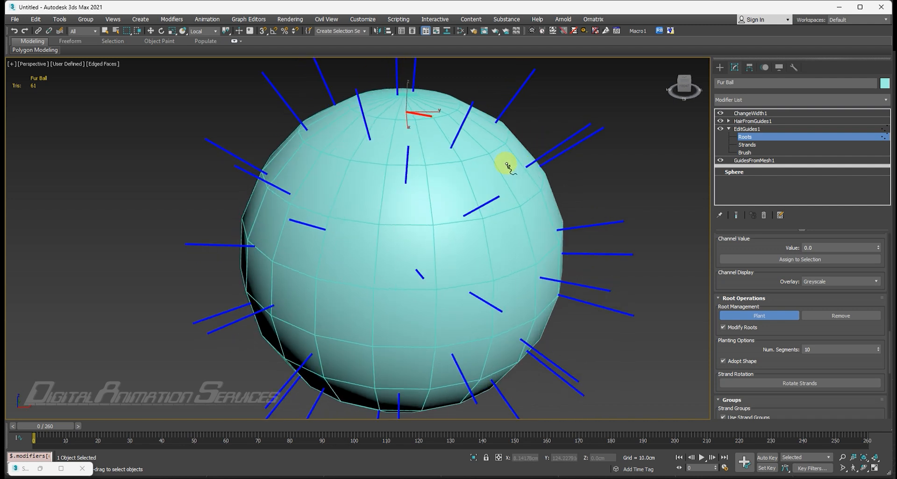
{"action": "key", "text": "ctrl+z"}
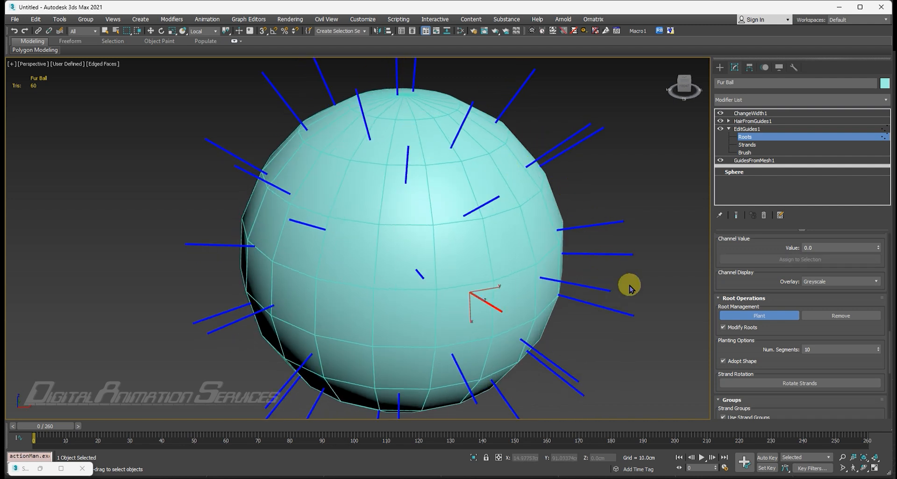
Select a guide on the sphere's upper left side, plant a root near the top that adopts its shape, and undo the planting
{"action": "middle_click_drag", "start_coordinate": [541, 297], "coordinate": [500, 257], "text": "alt"}
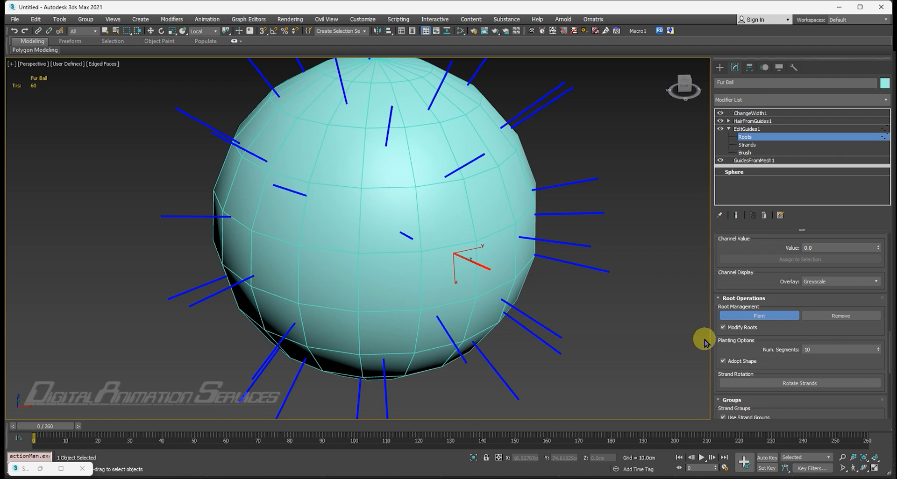
{"action": "left_click", "coordinate": [724, 362]}
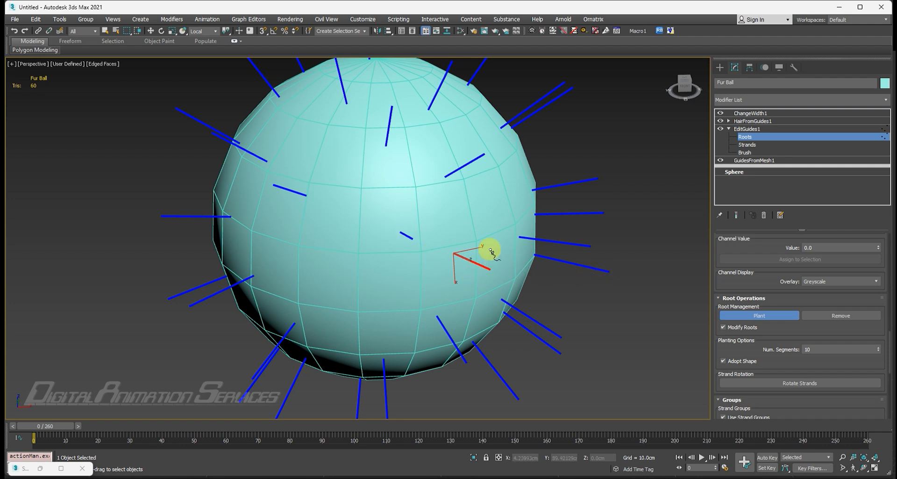
{"action": "middle_click_drag", "start_coordinate": [408, 148], "coordinate": [411, 174]}
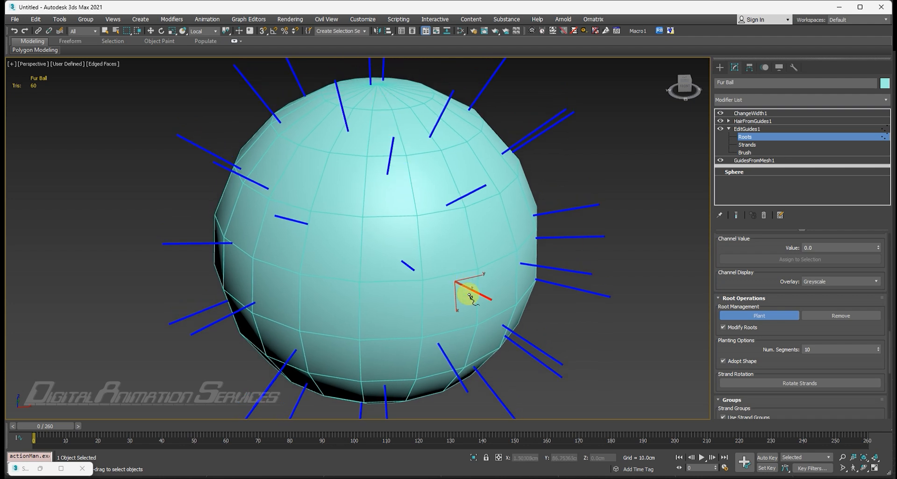
{"action": "key", "text": "w"}
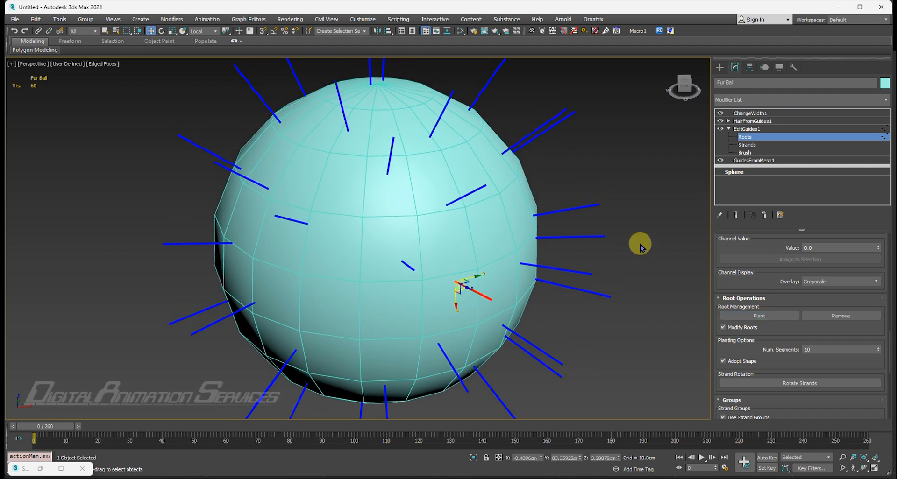
{"action": "left_click", "coordinate": [640, 245]}
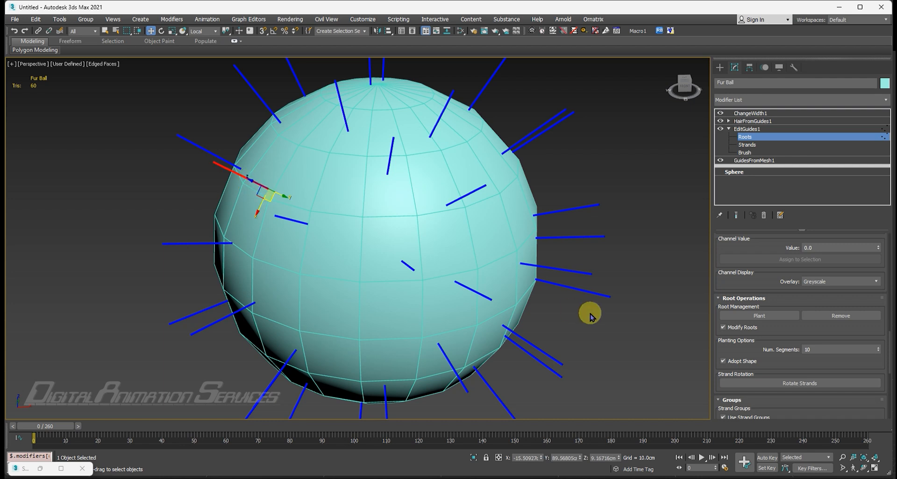
{"action": "left_click", "coordinate": [769, 316]}
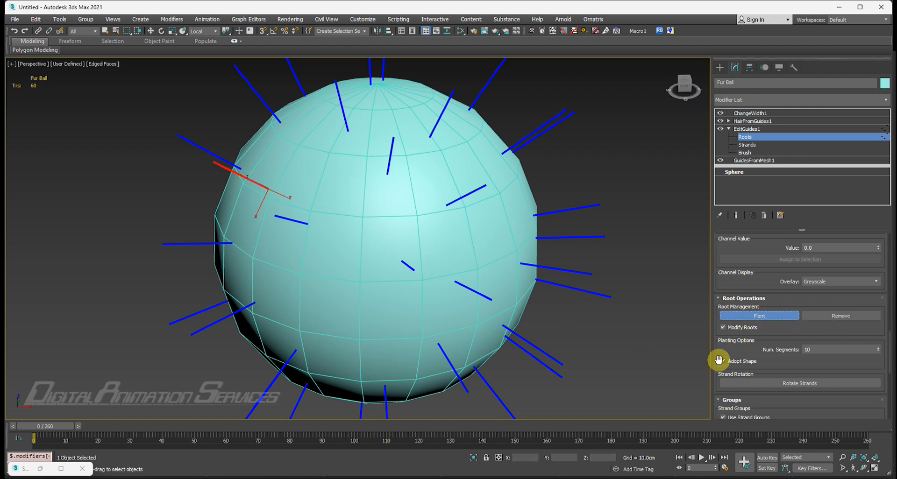
{"action": "left_click", "coordinate": [381, 104]}
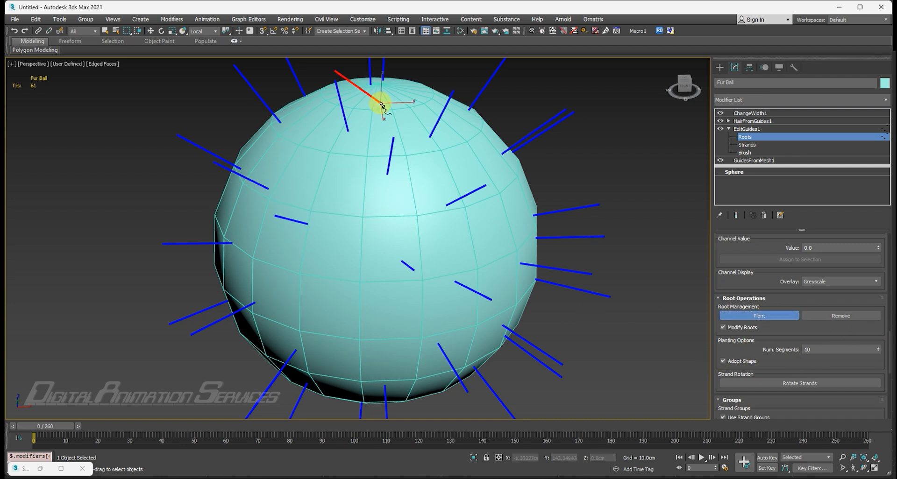
{"action": "mouse_move", "coordinate": [434, 131]}
{"action": "middle_mouse_down", "text": "alt"}
{"action": "mouse_move", "coordinate": [400, 124]}
{"action": "mouse_move", "coordinate": [387, 132]}
{"action": "mouse_move", "coordinate": [477, 131]}
{"action": "mouse_move", "coordinate": [425, 120]}
{"action": "middle_mouse_up", "text": "alt"}
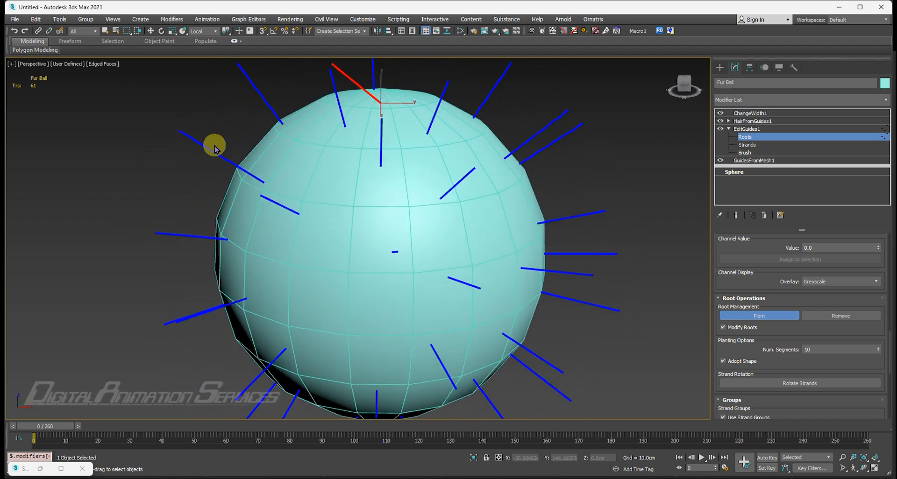
{"action": "middle_click_drag", "start_coordinate": [246, 147], "coordinate": [235, 166], "text": "alt"}
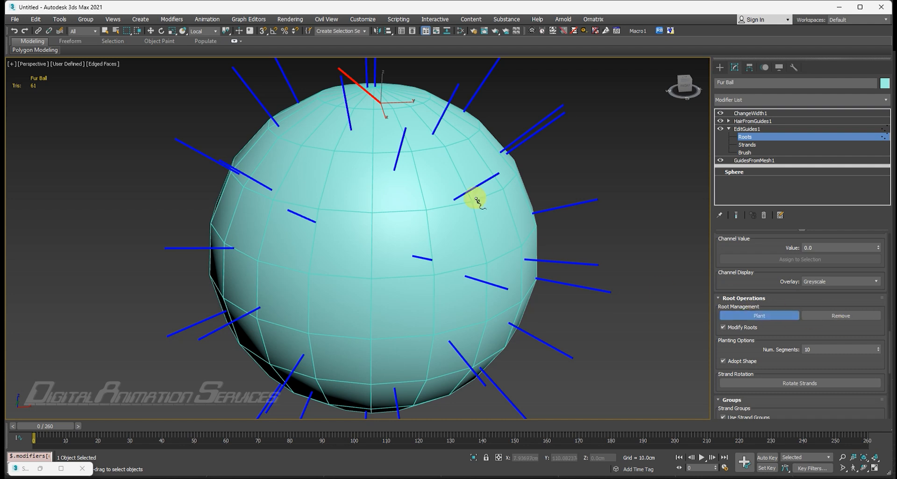
{"action": "key", "text": "ctrl+z"}
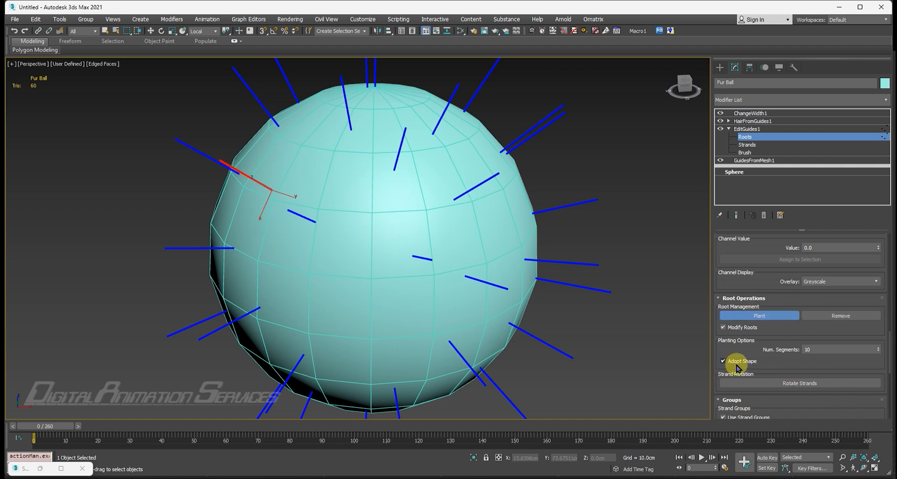
{"action": "middle_click_drag", "start_coordinate": [430, 236], "coordinate": [449, 247], "text": "alt"}
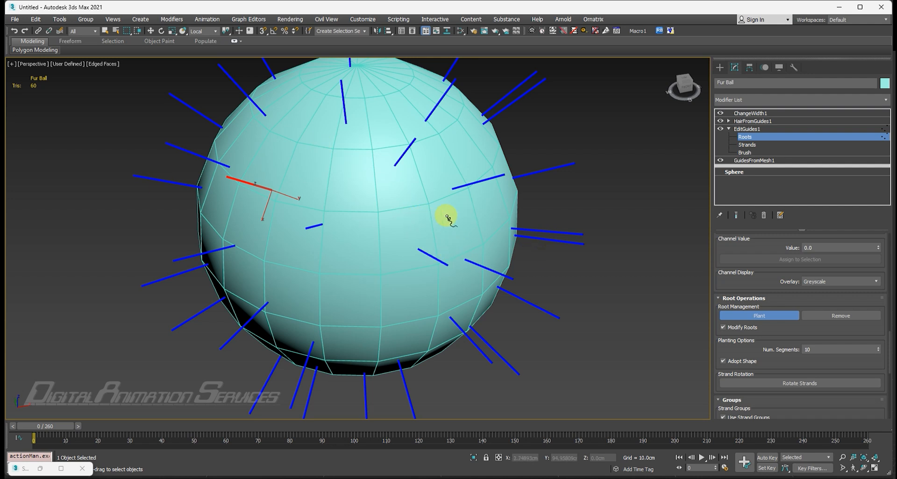
{"action": "middle_click_drag", "start_coordinate": [447, 217], "coordinate": [395, 227], "text": "alt"}
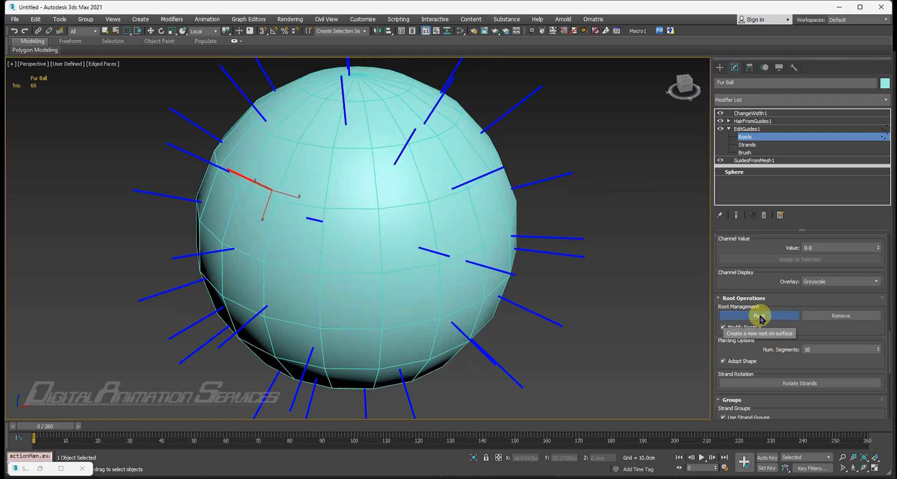
{"action": "middle_click_drag", "start_coordinate": [249, 158], "coordinate": [282, 183]}
{"action": "middle_click_drag", "start_coordinate": [431, 204], "coordinate": [444, 207], "text": "alt"}
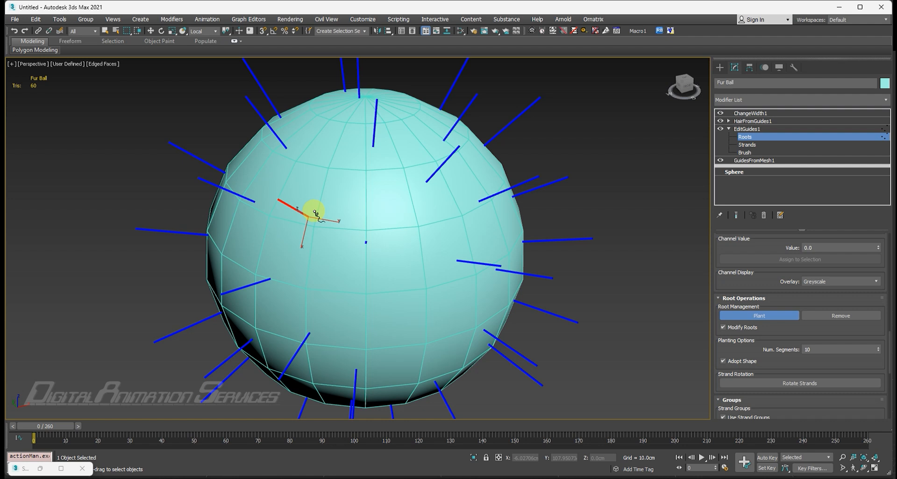
{"action": "middle_click_drag", "start_coordinate": [379, 166], "coordinate": [411, 194], "text": "alt"}
{"action": "middle_click_drag", "start_coordinate": [447, 244], "coordinate": [443, 219]}
{"action": "scroll", "coordinate": [430, 219], "scroll_direction": "down", "scroll_amount": 3}
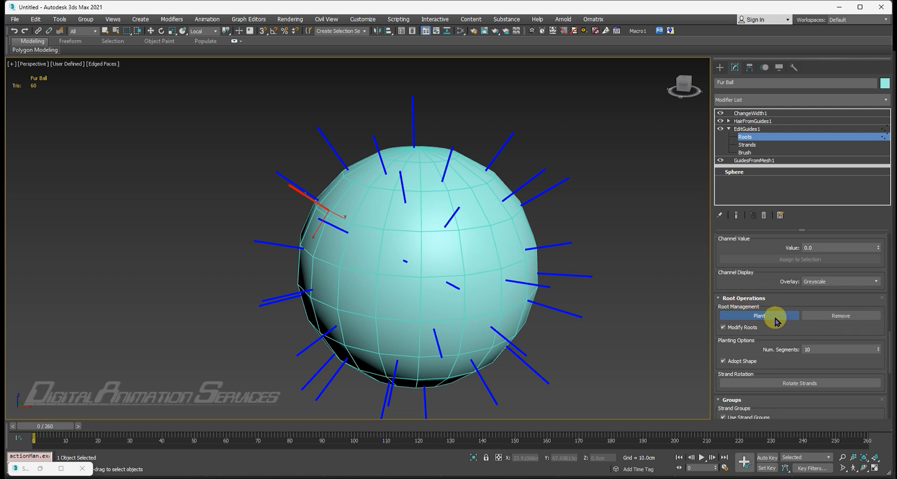
Disable Adopt Shape and plant a new guide root near the top of the sphere
{"action": "left_click", "coordinate": [725, 359]}
{"action": "middle_click_drag", "start_coordinate": [331, 285], "coordinate": [406, 272], "text": "alt"}
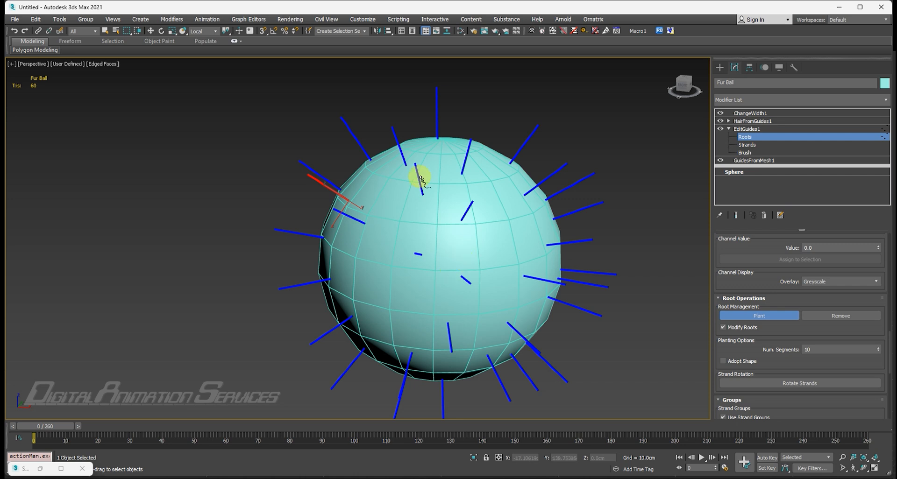
{"action": "middle_click_drag", "start_coordinate": [420, 179], "coordinate": [423, 209], "text": "alt"}
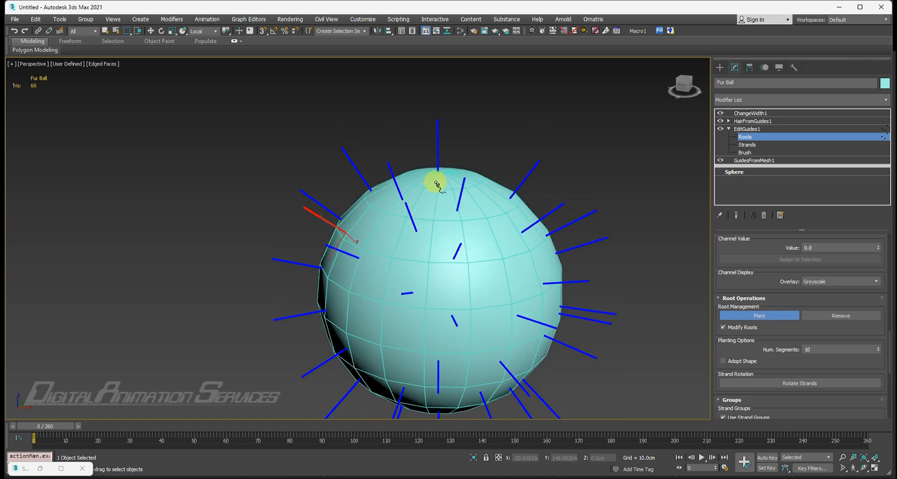
{"action": "left_click", "coordinate": [437, 183]}
Examine the newly planted guide's length and direction in comparison with the sphere's existing guides
{"action": "middle_click_drag", "start_coordinate": [517, 207], "coordinate": [456, 234], "text": "alt"}
{"action": "scroll", "coordinate": [449, 235], "scroll_direction": "up", "scroll_amount": 4}
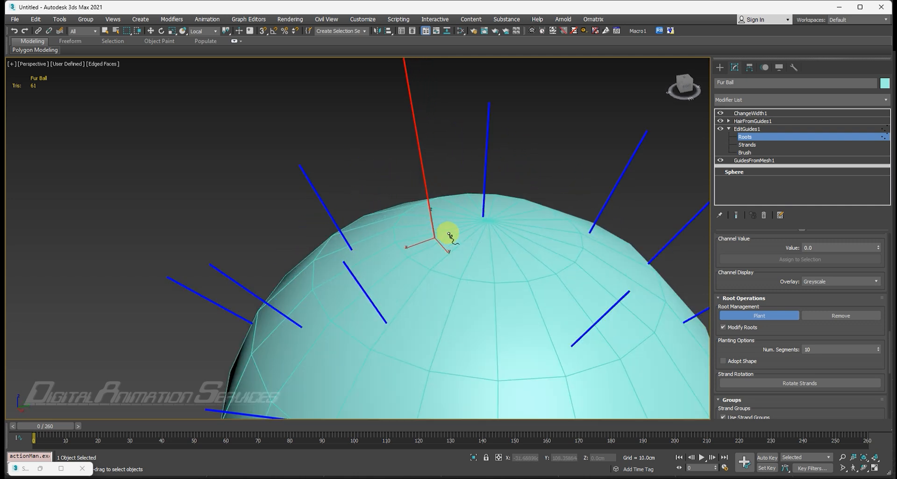
{"action": "scroll", "coordinate": [440, 240], "scroll_direction": "up", "scroll_amount": 4}
{"action": "scroll", "coordinate": [440, 240], "scroll_direction": "down", "scroll_amount": 8}
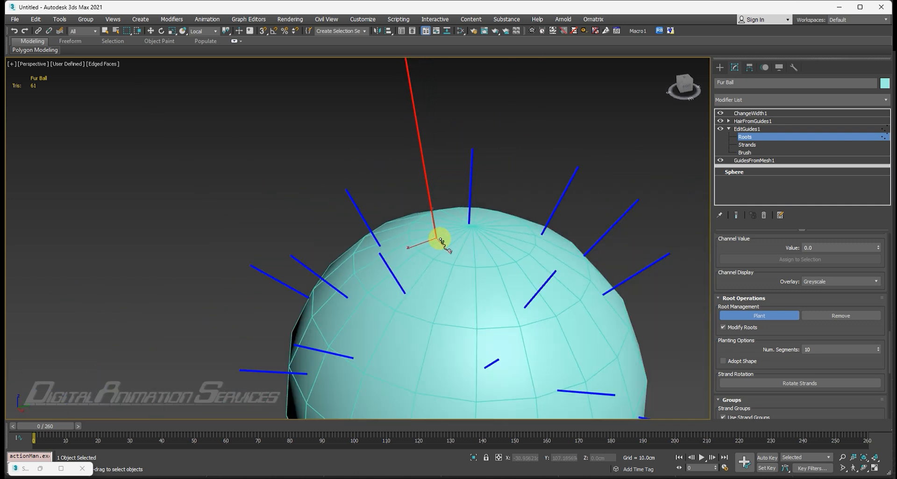
{"action": "middle_click_drag", "start_coordinate": [439, 239], "coordinate": [554, 226], "text": "alt"}
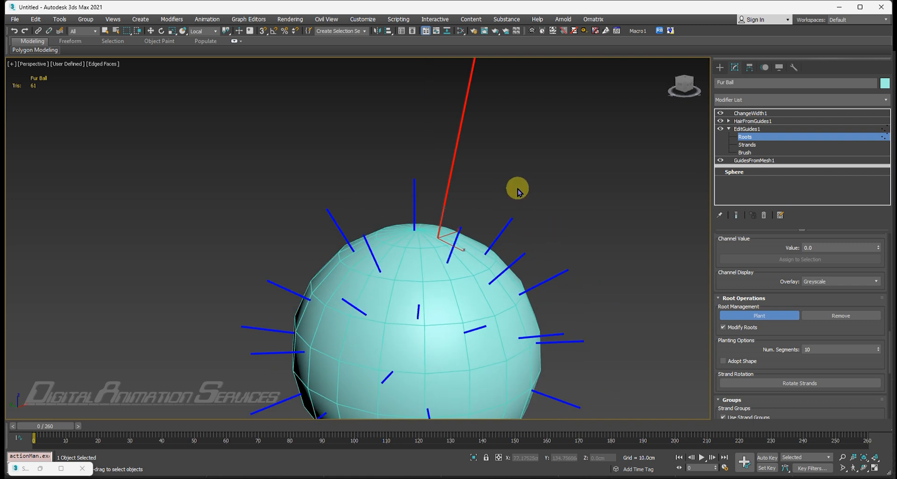
{"action": "middle_click_drag", "start_coordinate": [489, 190], "coordinate": [484, 241]}
{"action": "scroll", "coordinate": [464, 284], "scroll_direction": "down", "scroll_amount": 2}
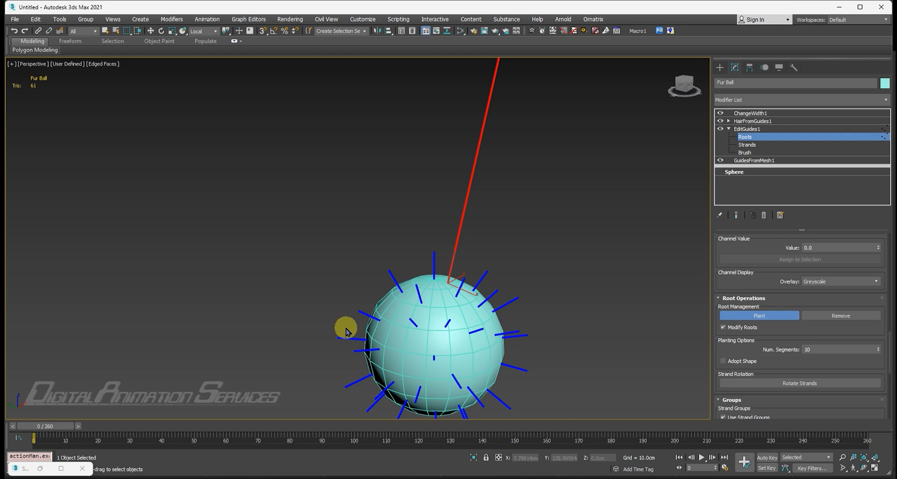
{"action": "middle_click_drag", "start_coordinate": [484, 226], "coordinate": [477, 257]}
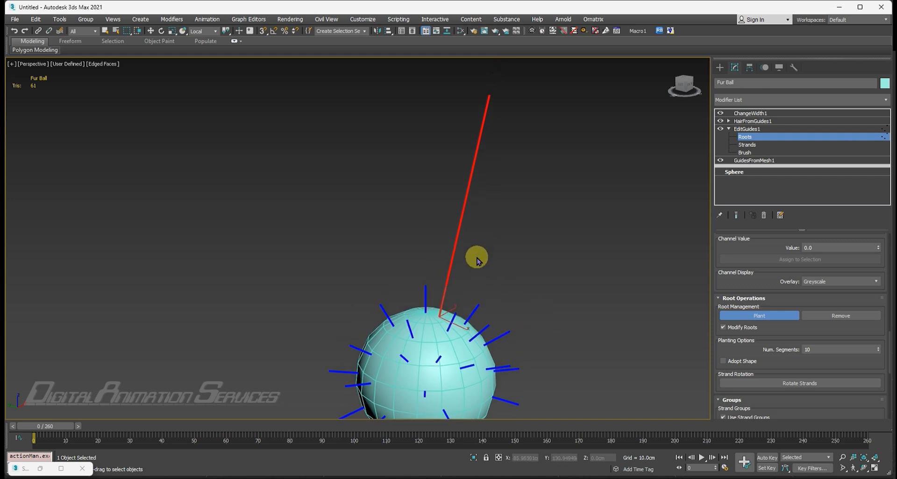
{"action": "middle_click_drag", "start_coordinate": [489, 290], "coordinate": [500, 257]}
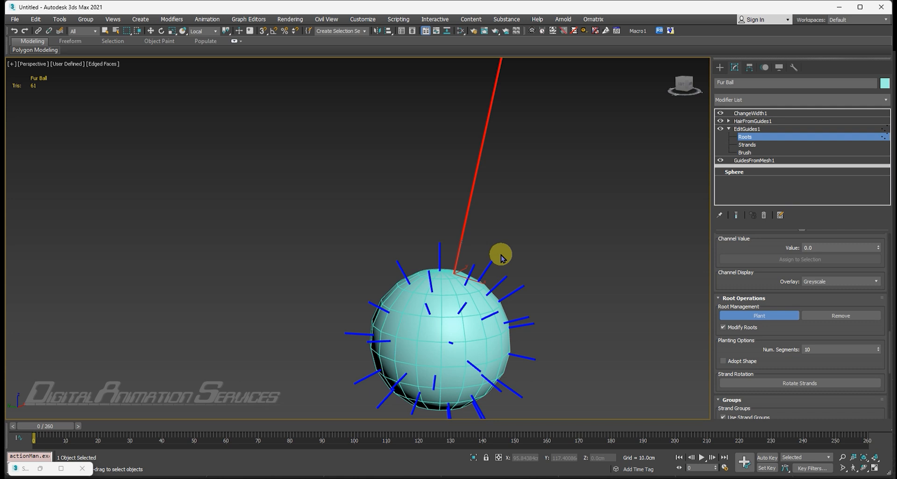
{"action": "middle_click_drag", "start_coordinate": [491, 225], "coordinate": [486, 332]}
{"action": "scroll", "coordinate": [467, 320], "scroll_direction": "up", "scroll_amount": 4}
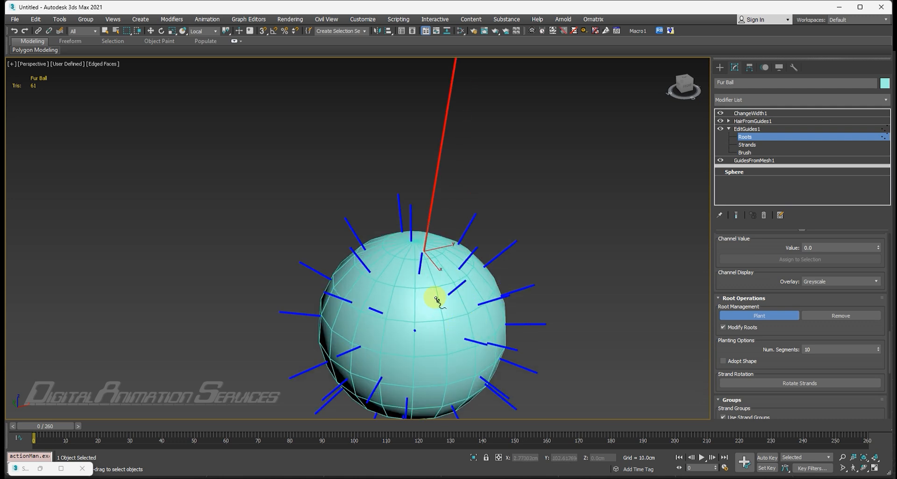
Plant five more guides across the upper half of the sphere with Adopt Shape disabled
{"action": "left_click", "coordinate": [409, 278]}
{"action": "left_click", "coordinate": [400, 275]}
{"action": "left_click", "coordinate": [374, 287]}
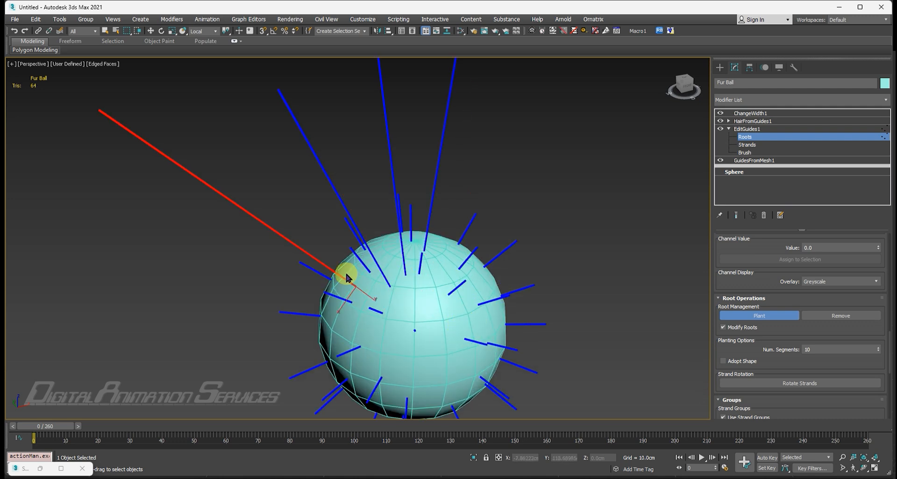
{"action": "left_click", "coordinate": [420, 296]}
{"action": "left_click", "coordinate": [423, 314]}
{"action": "middle_click_drag", "start_coordinate": [493, 302], "coordinate": [541, 272], "text": "alt"}
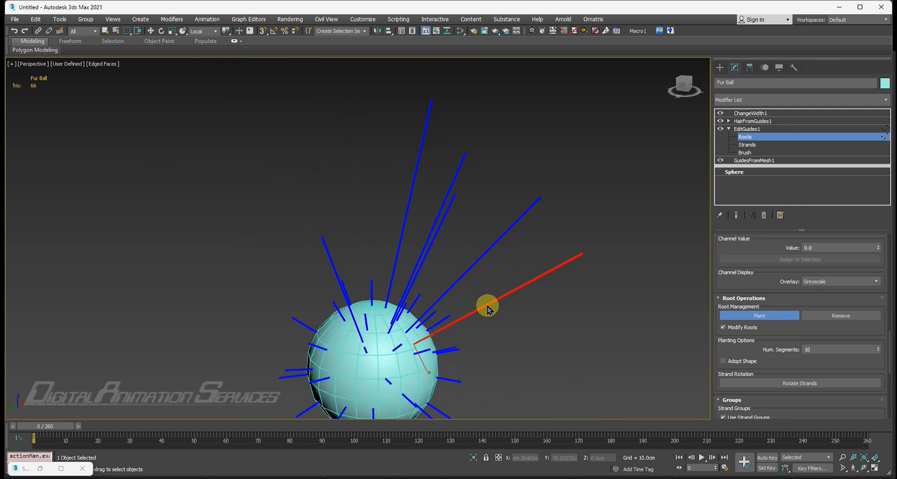
{"action": "middle_click_drag", "start_coordinate": [487, 307], "coordinate": [489, 275], "text": "alt"}
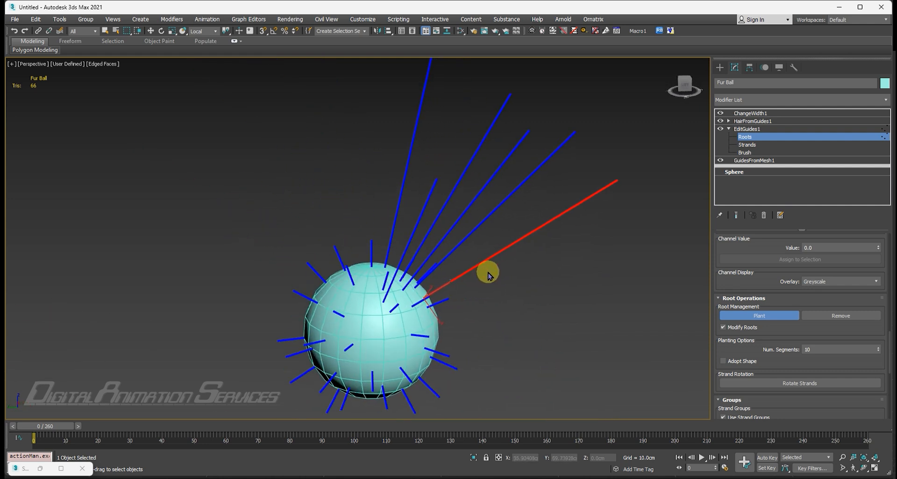
Undo all the guides planted on the upper half of the sphere with Adopt Shape disabled
{"action": "key", "text": "ctrl+z"}
{"action": "key", "text": "ctrl+z"}
{"action": "key", "text": "ctrl+z"}
{"action": "key", "text": "ctrl+z"}
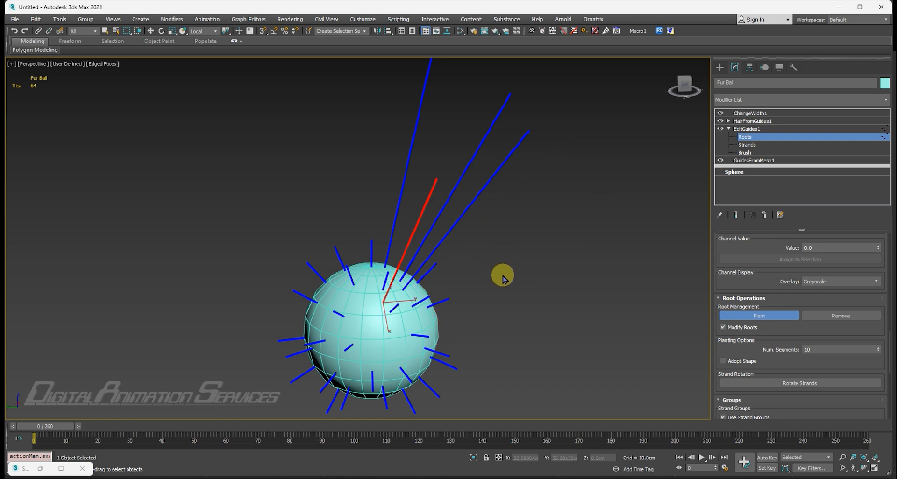
{"action": "key", "text": "ctrl+z"}
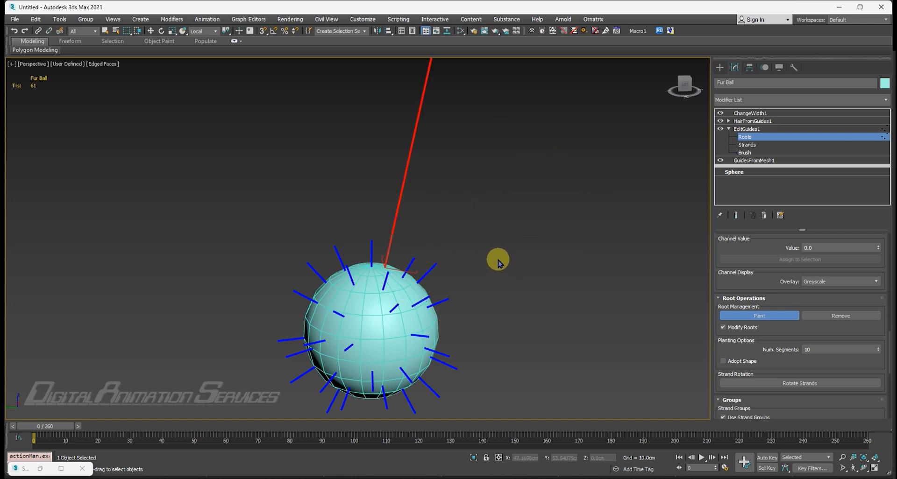
{"action": "middle_click_drag", "start_coordinate": [500, 261], "coordinate": [439, 280], "text": "alt"}
{"action": "key", "text": "ctrl+z"}
{"action": "scroll", "coordinate": [435, 284], "scroll_direction": "up", "scroll_amount": 3}
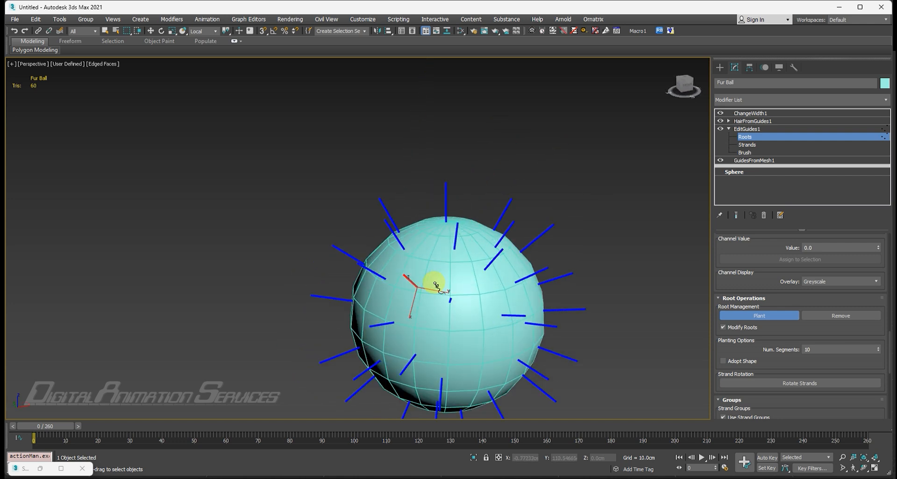
Select all the sphere's guides, enable Adopt Shape, and plant a new guide root on the lower front of the sphere
{"action": "key", "text": "w"}
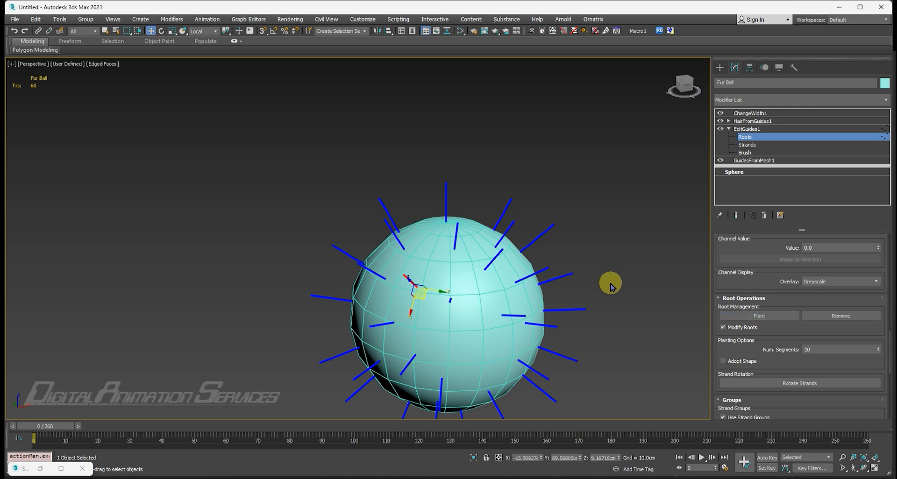
{"action": "middle_click_drag", "start_coordinate": [551, 279], "coordinate": [527, 250], "text": "alt"}
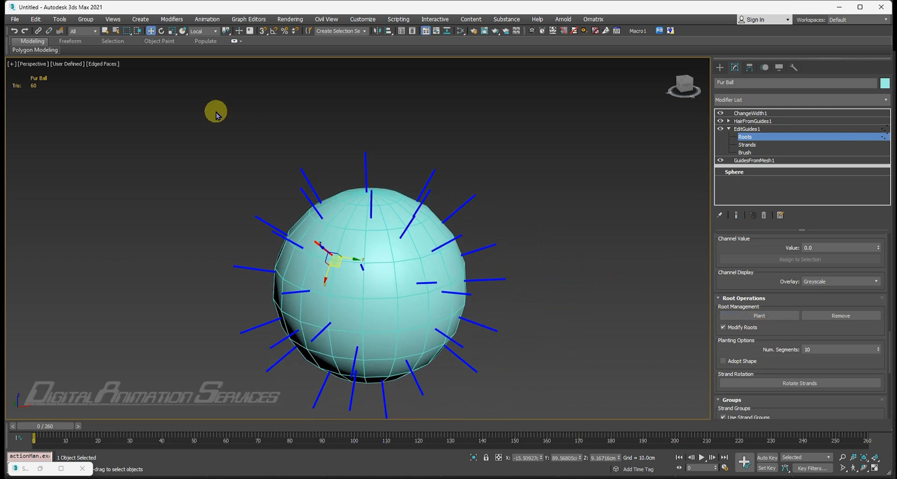
{"action": "left_click_drag", "start_coordinate": [145, 100], "coordinate": [595, 458]}
{"action": "middle_click_drag", "start_coordinate": [475, 331], "coordinate": [449, 306], "text": "alt"}
{"action": "left_click", "coordinate": [725, 363]}
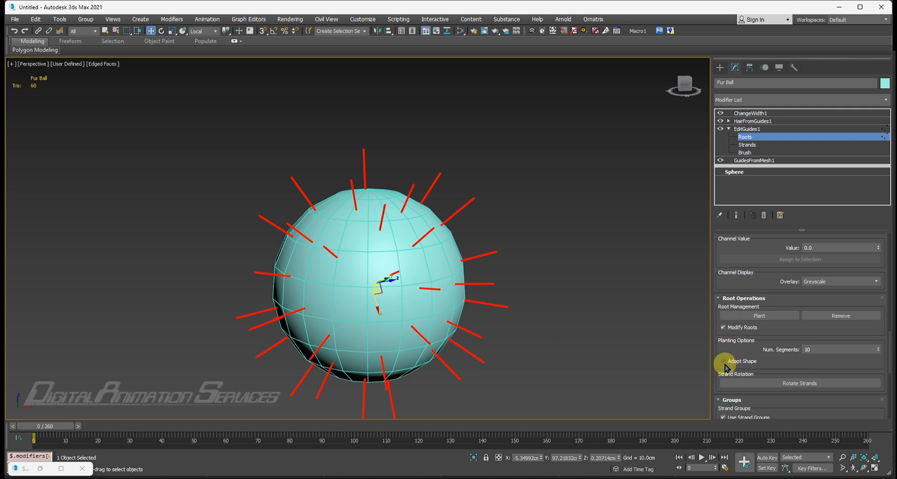
{"action": "left_click", "coordinate": [741, 316]}
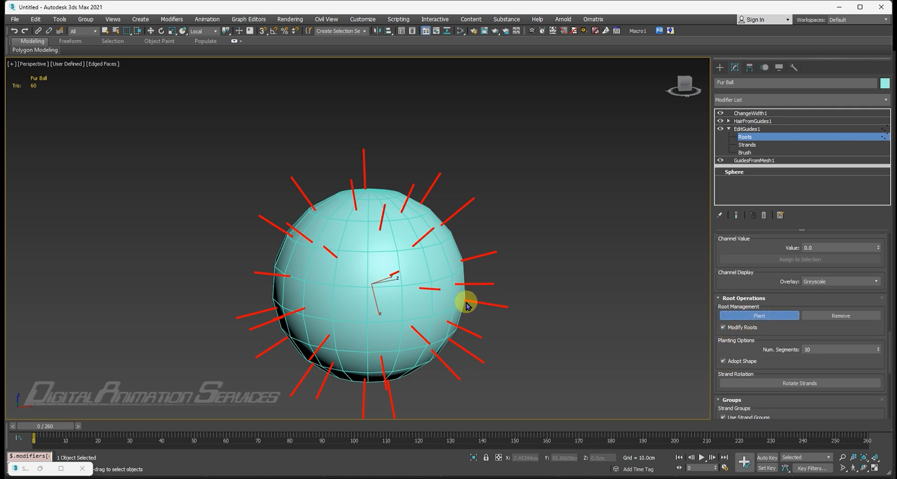
{"action": "middle_click_drag", "start_coordinate": [464, 300], "coordinate": [361, 295], "text": "alt"}
{"action": "left_click", "coordinate": [363, 285]}
{"action": "scroll", "coordinate": [361, 294], "scroll_direction": "up", "scroll_amount": 10}
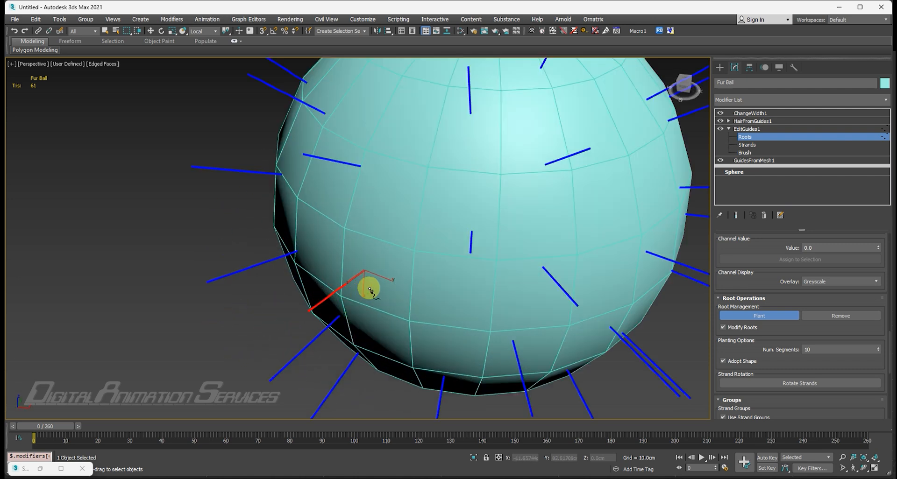
Examine the newly planted guide's length and direction against its neighbouring guides from several angles
{"action": "scroll", "coordinate": [355, 270], "scroll_direction": "down", "scroll_amount": 5}
{"action": "middle_click_drag", "start_coordinate": [379, 266], "coordinate": [443, 256], "text": "alt"}
{"action": "scroll", "coordinate": [464, 260], "scroll_direction": "up", "scroll_amount": 8}
{"action": "scroll", "coordinate": [493, 259], "scroll_direction": "down", "scroll_amount": 5}
{"action": "scroll", "coordinate": [346, 248], "scroll_direction": "down", "scroll_amount": 4}
{"action": "mouse_move", "coordinate": [408, 212]}
{"action": "middle_mouse_down", "text": "alt"}
{"action": "mouse_move", "coordinate": [431, 257]}
{"action": "mouse_move", "coordinate": [410, 214]}
{"action": "middle_mouse_up", "text": "alt"}
{"action": "middle_click_drag", "start_coordinate": [462, 295], "coordinate": [459, 233]}
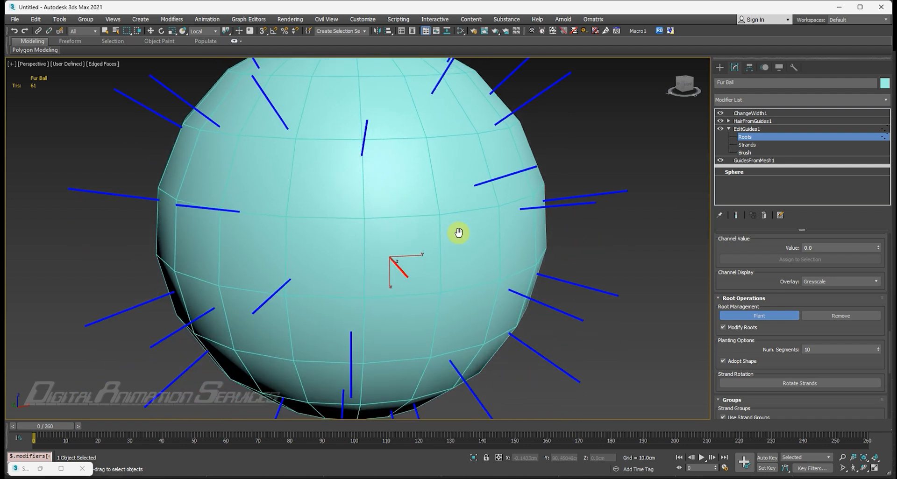
{"action": "scroll", "coordinate": [460, 239], "scroll_direction": "down", "scroll_amount": 5}
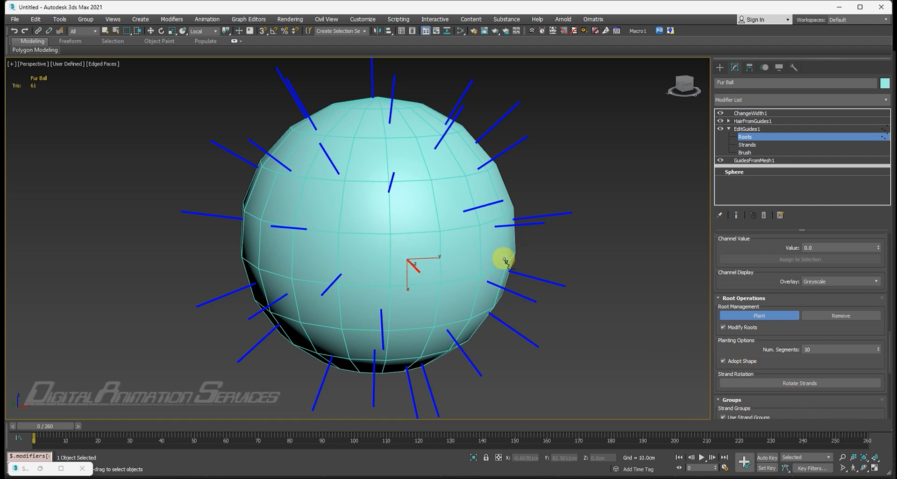
Reselect all the sphere's guides and plant a shape-adopting guide root near the top of the sphere
{"action": "key", "text": "w"}
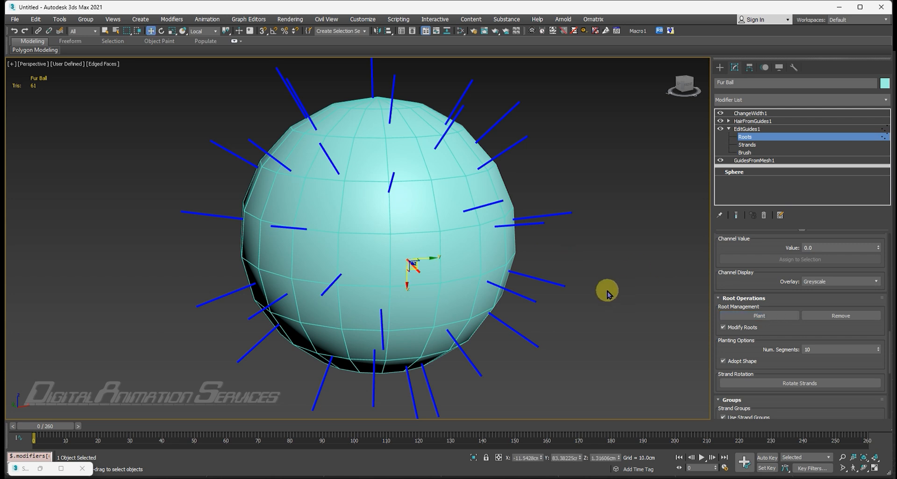
{"action": "scroll", "coordinate": [546, 217], "scroll_direction": "down", "scroll_amount": 5}
{"action": "left_click_drag", "start_coordinate": [286, 86], "coordinate": [638, 402]}
{"action": "left_click", "coordinate": [759, 315]}
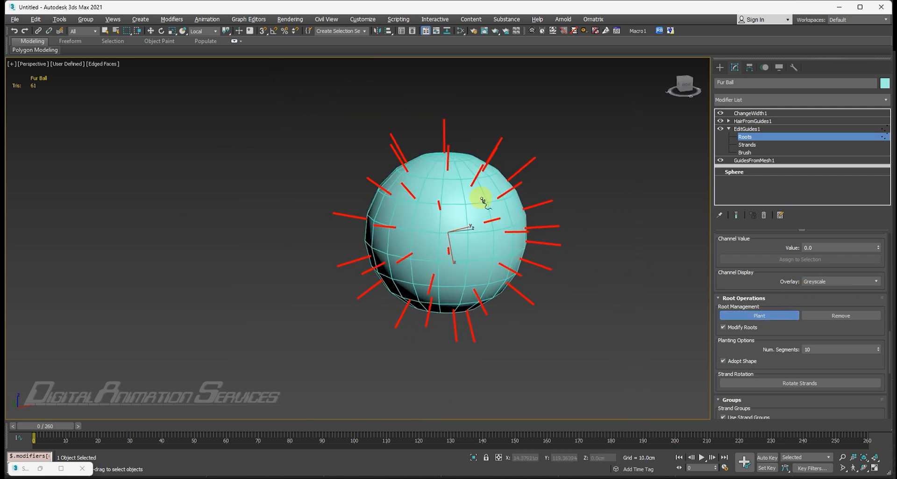
{"action": "scroll", "coordinate": [449, 158], "scroll_direction": "up", "scroll_amount": 3}
{"action": "left_click", "coordinate": [439, 160]}
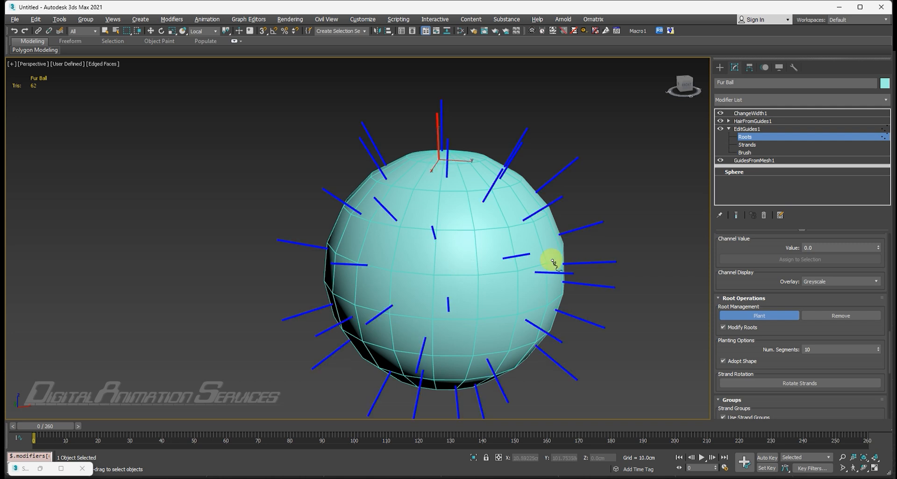
Select every guide on the sphere again, plant one shape-adopting root on its left front side, and exit planting
{"action": "middle_click_drag", "start_coordinate": [475, 168], "coordinate": [517, 176], "text": "alt"}
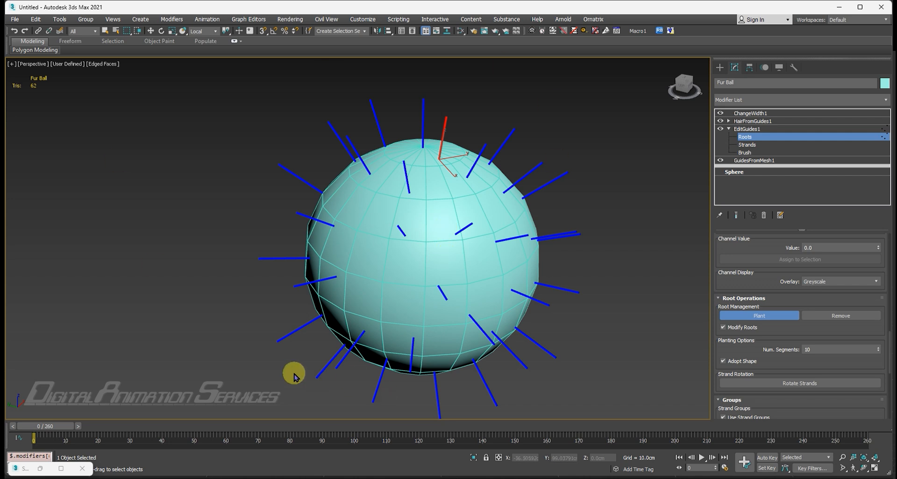
{"action": "middle_click_drag", "start_coordinate": [476, 209], "coordinate": [424, 246], "text": "alt"}
{"action": "scroll", "coordinate": [441, 248], "scroll_direction": "down", "scroll_amount": 2}
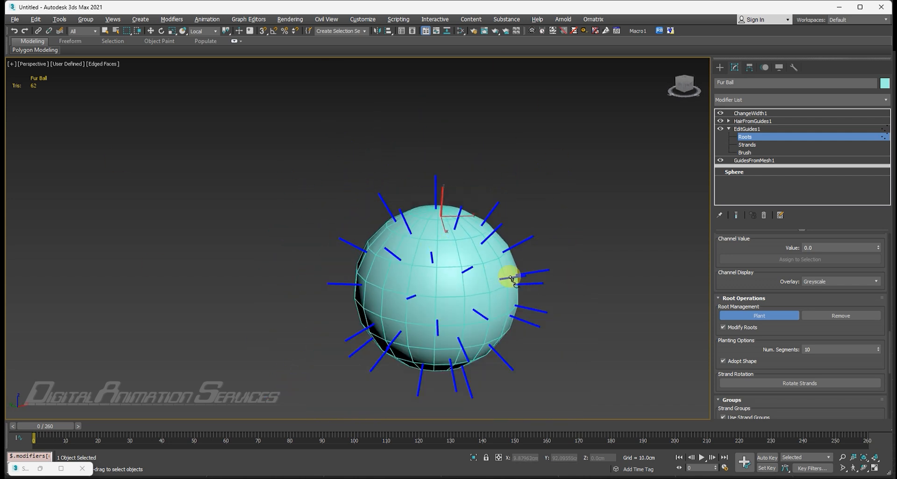
{"action": "mouse_move", "coordinate": [510, 279]}
{"action": "middle_mouse_down", "text": "alt"}
{"action": "mouse_move", "coordinate": [444, 271]}
{"action": "mouse_move", "coordinate": [514, 273]}
{"action": "mouse_move", "coordinate": [515, 280]}
{"action": "middle_mouse_up", "text": "alt"}
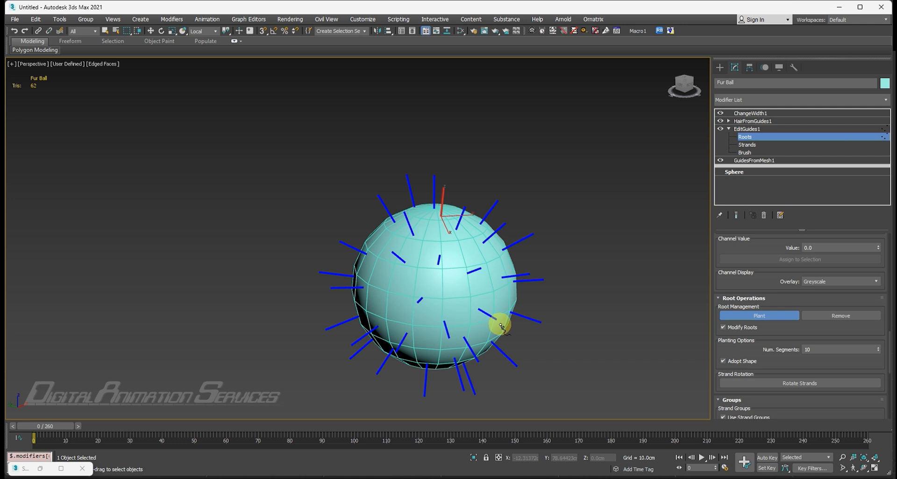
{"action": "middle_click_drag", "start_coordinate": [536, 317], "coordinate": [544, 296], "text": "alt"}
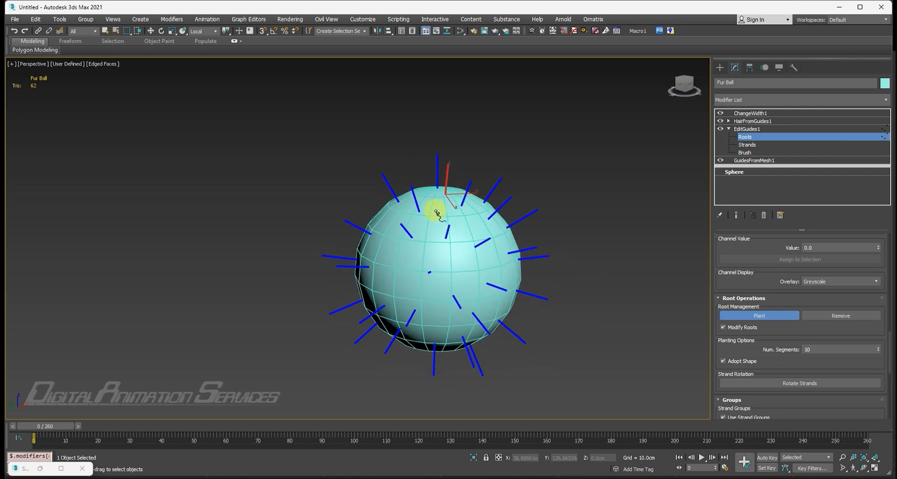
{"action": "key", "text": "w"}
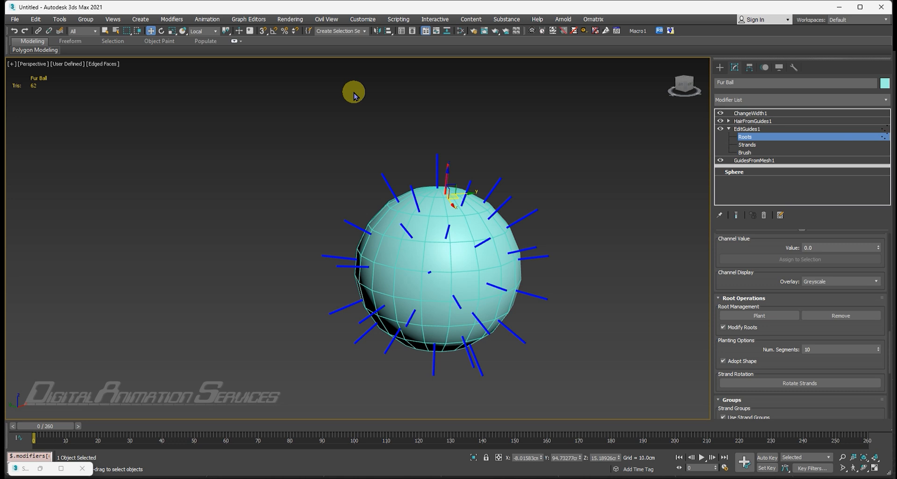
{"action": "left_click_drag", "start_coordinate": [252, 88], "coordinate": [613, 452]}
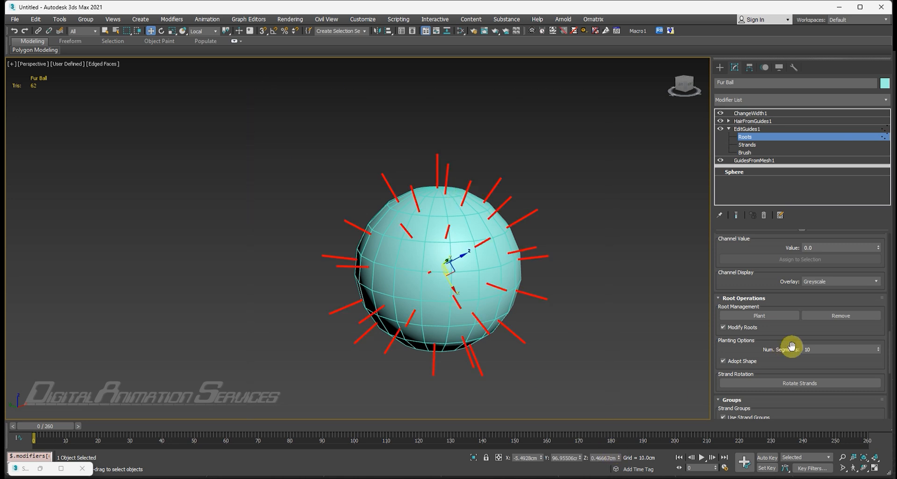
{"action": "left_click", "coordinate": [772, 315]}
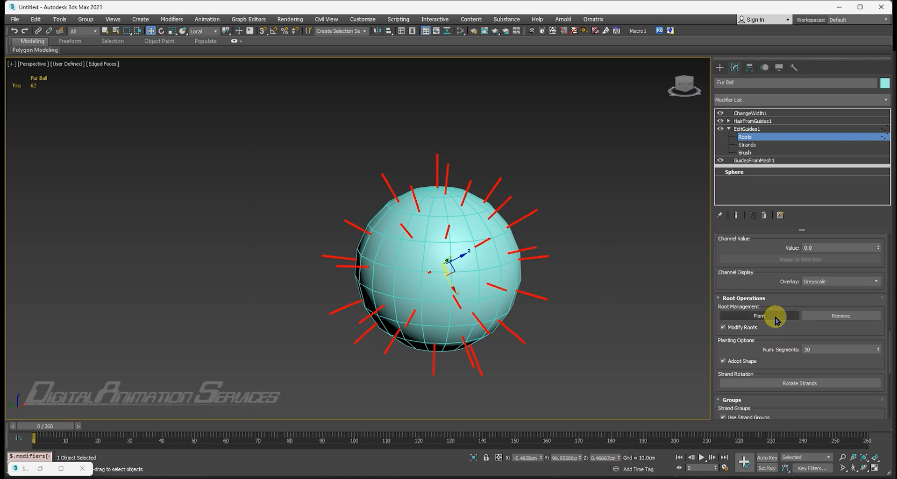
{"action": "left_click", "coordinate": [401, 279]}
{"action": "middle_click_drag", "start_coordinate": [505, 304], "coordinate": [490, 285]}
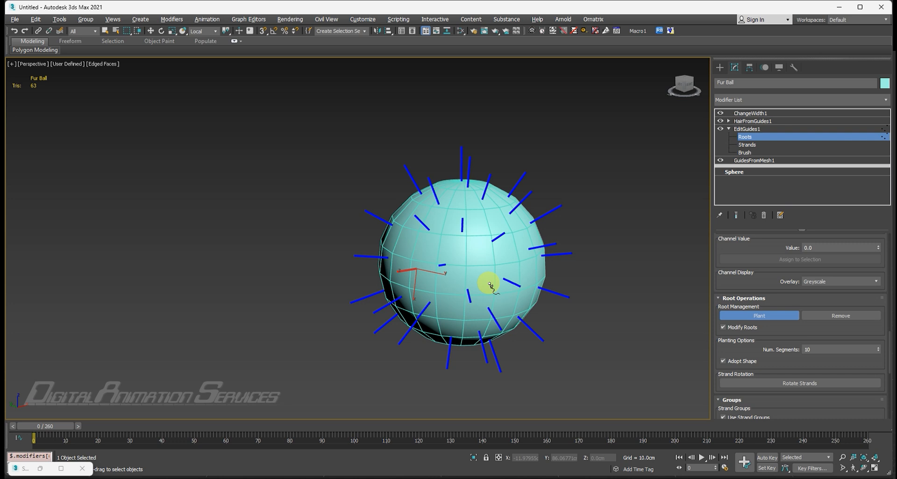
{"action": "left_click", "coordinate": [761, 316]}
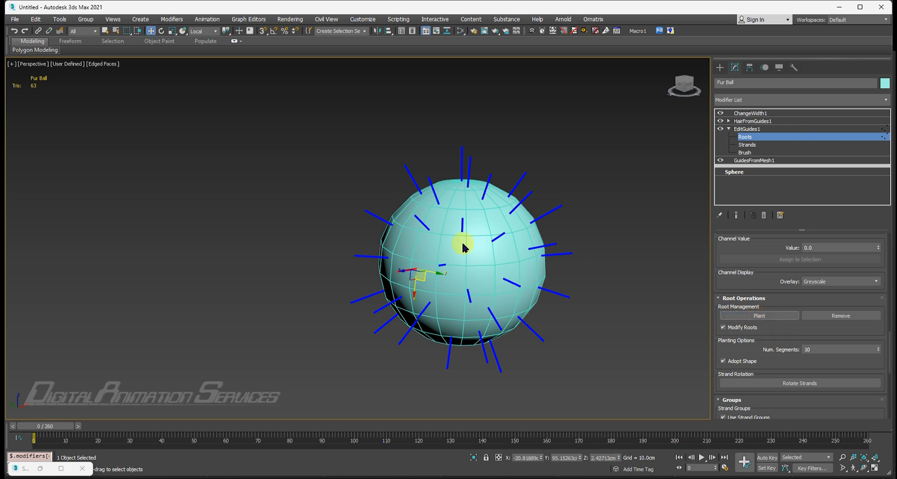
Leave guide root editing by returning to the ChangeWidth1 modifier, and delete the test sphere together with its fur
{"action": "left_click", "coordinate": [729, 129]}
{"action": "left_click", "coordinate": [747, 113]}
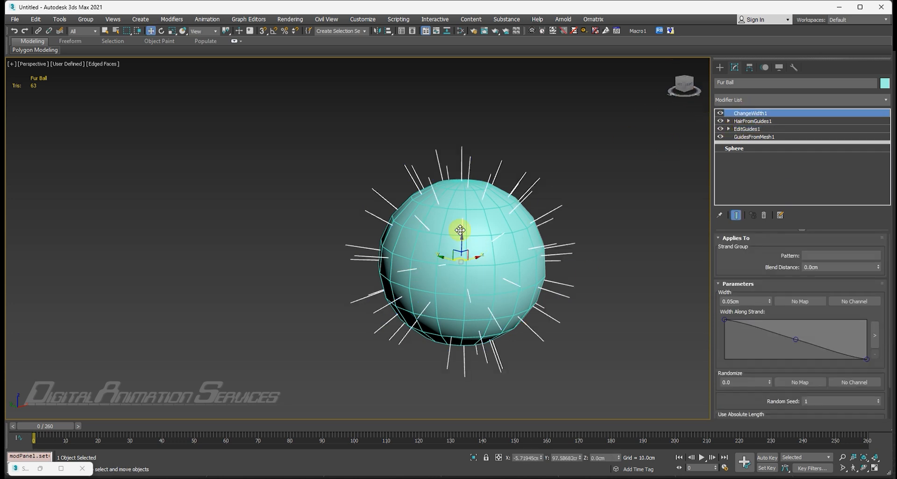
{"action": "left_click", "coordinate": [476, 256]}
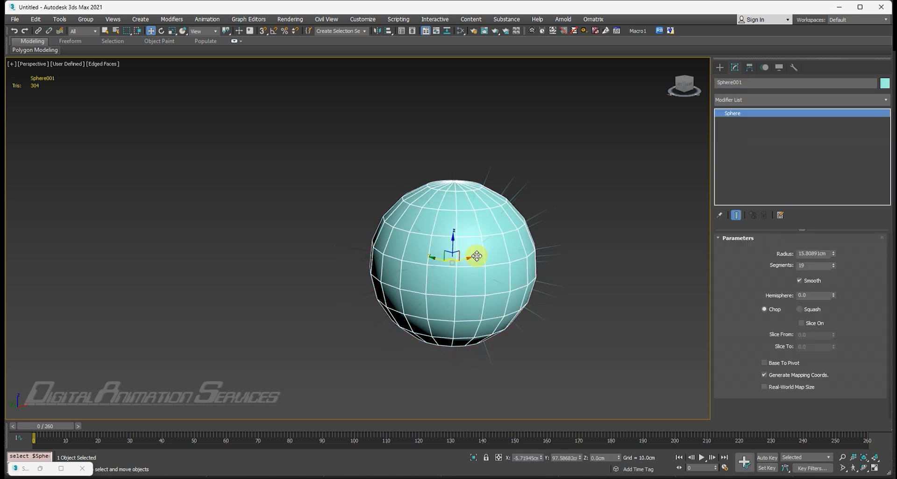
{"action": "key", "text": "Delete"}
{"action": "key", "text": "z"}
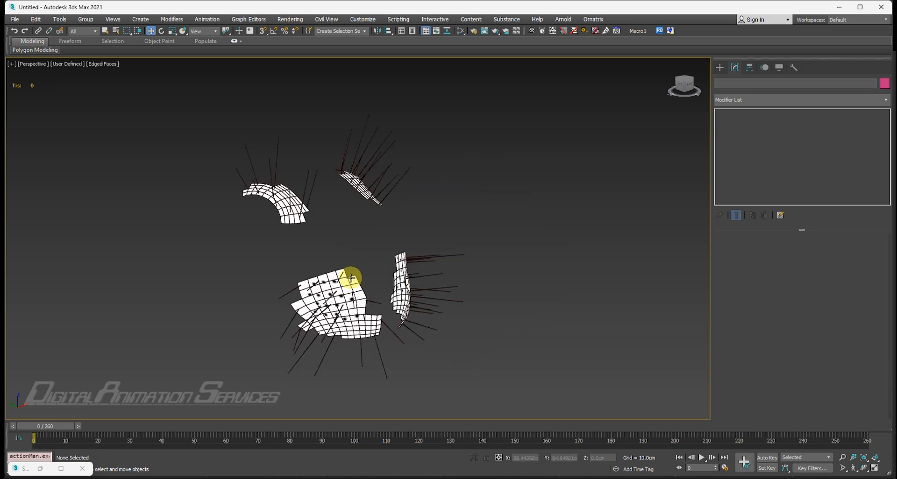
Select the whisker fur on the dotted meshes and activate root planting at the Roots level of EditGuides1
{"action": "middle_click_drag", "start_coordinate": [353, 293], "coordinate": [444, 256], "text": "alt"}
{"action": "left_click", "coordinate": [451, 261]}
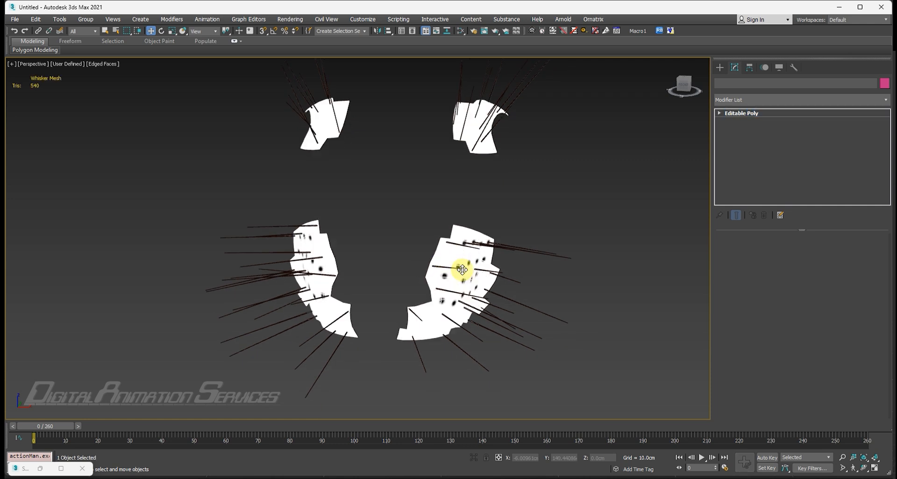
{"action": "left_click", "coordinate": [539, 254]}
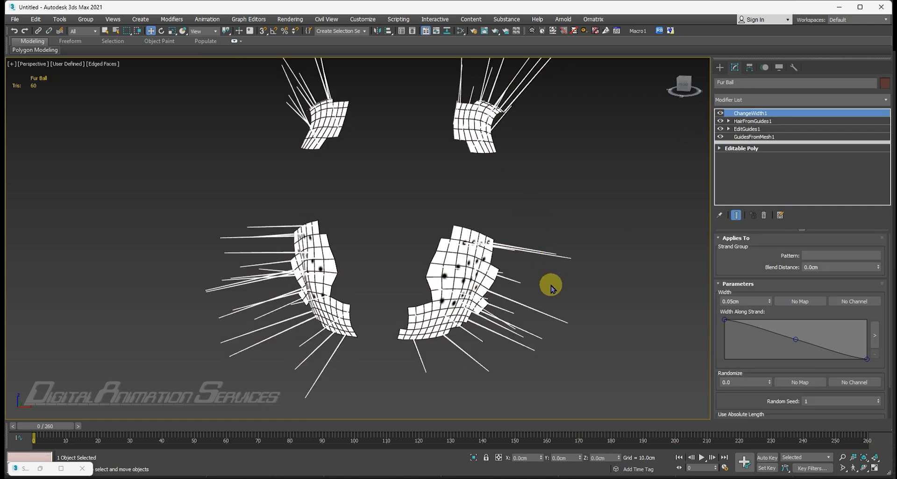
{"action": "left_click", "coordinate": [742, 129]}
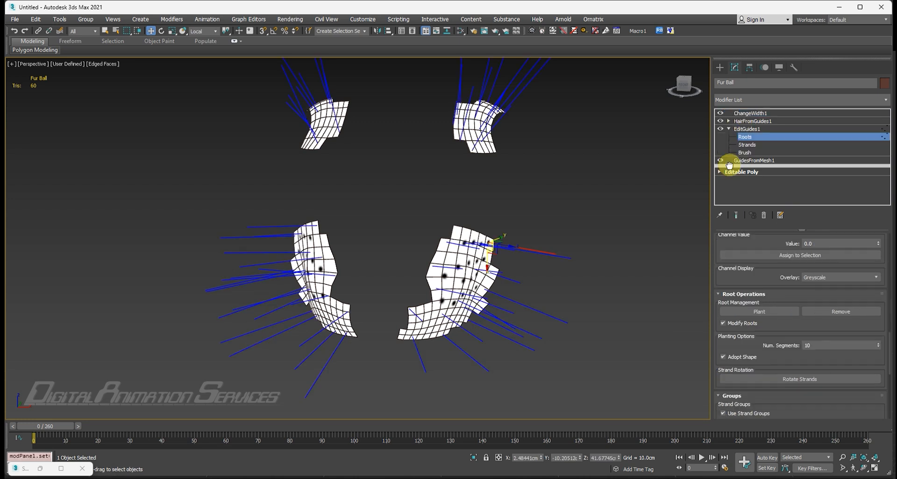
{"action": "left_click", "coordinate": [760, 268]}
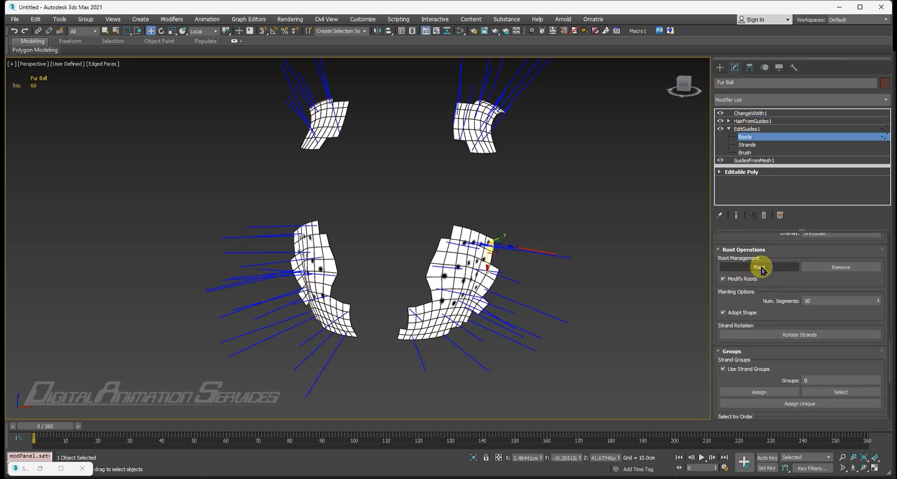
{"action": "middle_click_drag", "start_coordinate": [532, 268], "coordinate": [519, 270], "text": "alt"}
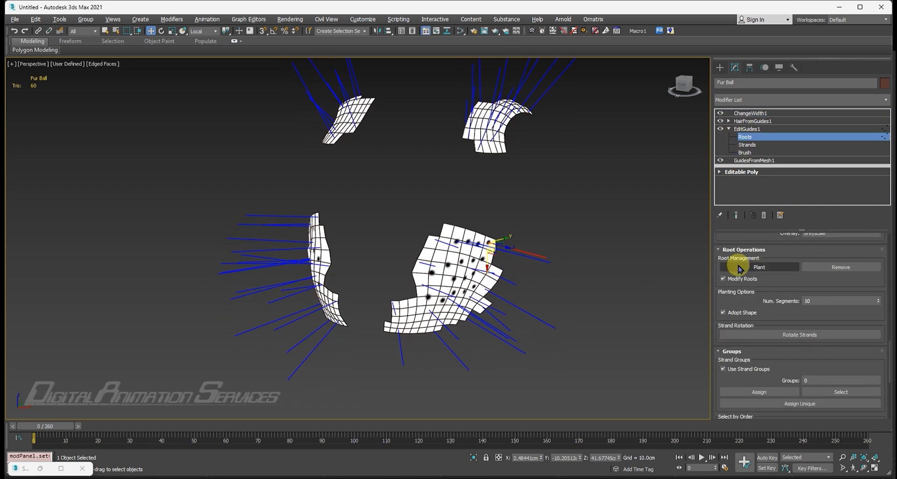
{"action": "left_click", "coordinate": [743, 270]}
Try planting a shape-adopting guide root on a texture dot of the opposite cheek patch, and undo the planting
{"action": "middle_click_drag", "start_coordinate": [438, 271], "coordinate": [489, 268], "text": "alt"}
{"action": "scroll", "coordinate": [490, 267], "scroll_direction": "up", "scroll_amount": 6}
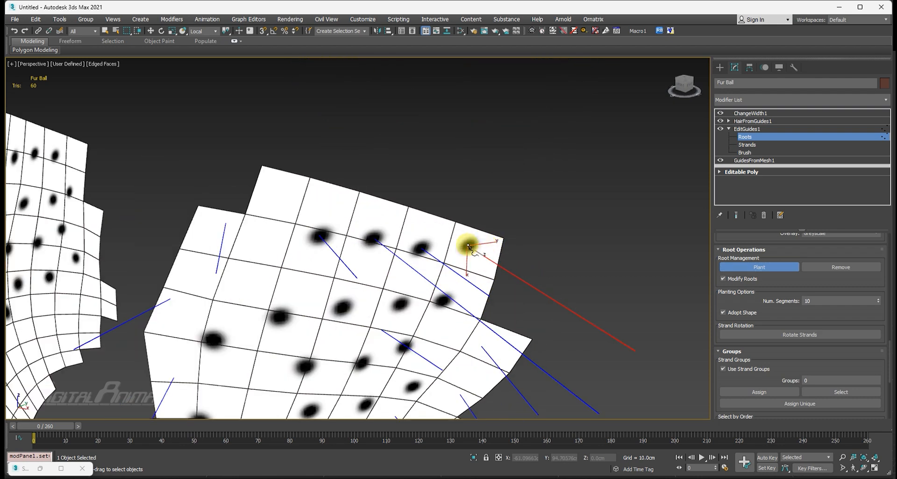
{"action": "scroll", "coordinate": [518, 305], "scroll_direction": "down", "scroll_amount": 5}
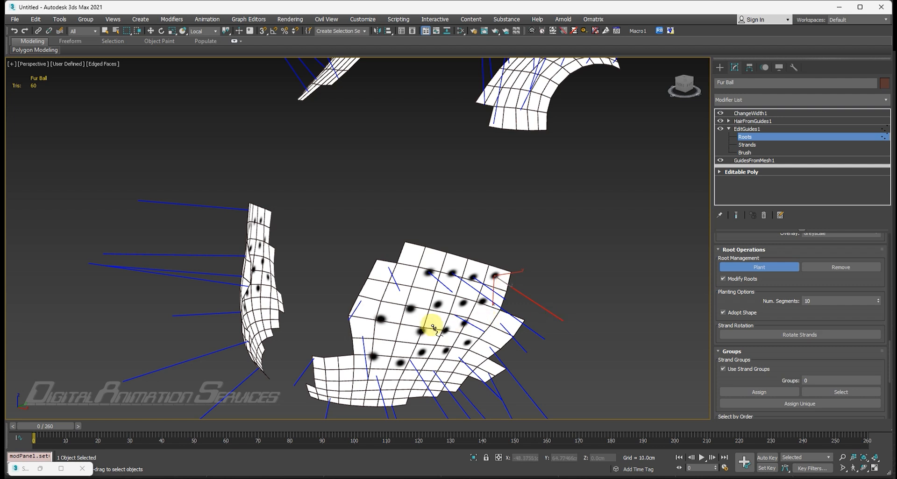
{"action": "middle_click_drag", "start_coordinate": [424, 327], "coordinate": [392, 253], "text": "alt"}
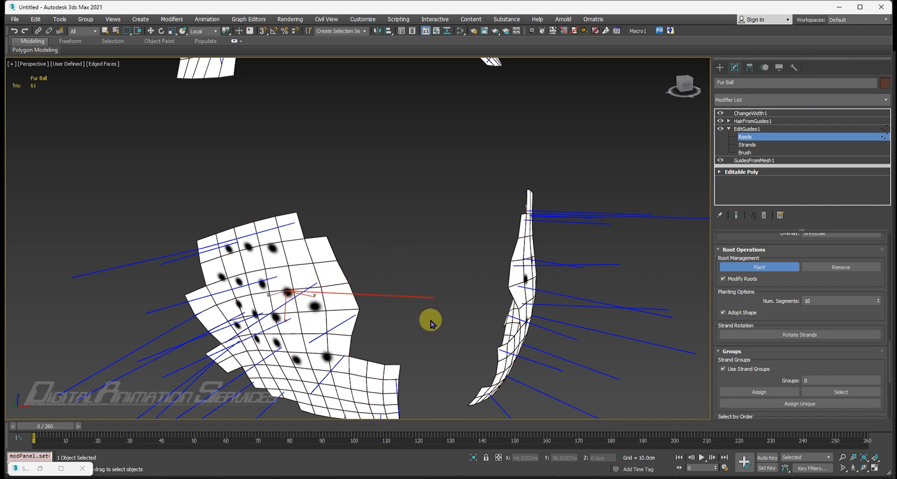
{"action": "middle_click_drag", "start_coordinate": [431, 323], "coordinate": [401, 337], "text": "alt"}
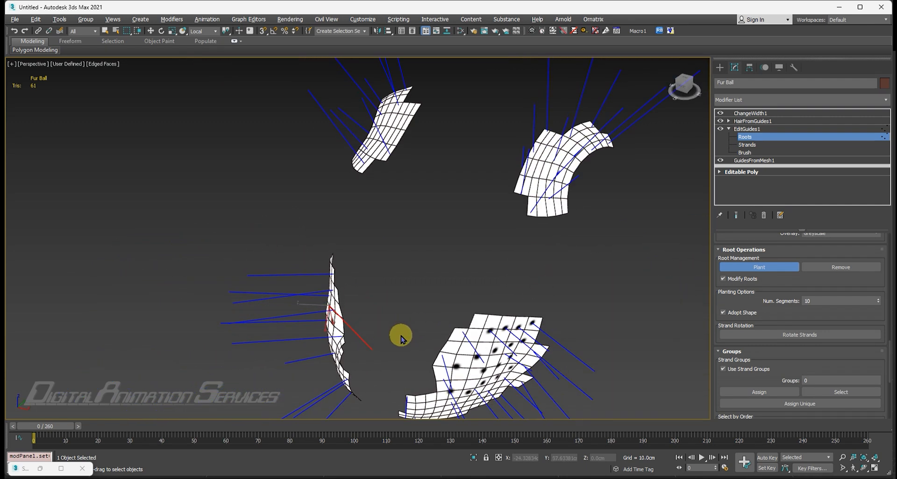
{"action": "middle_click_drag", "start_coordinate": [461, 344], "coordinate": [572, 270], "text": "alt"}
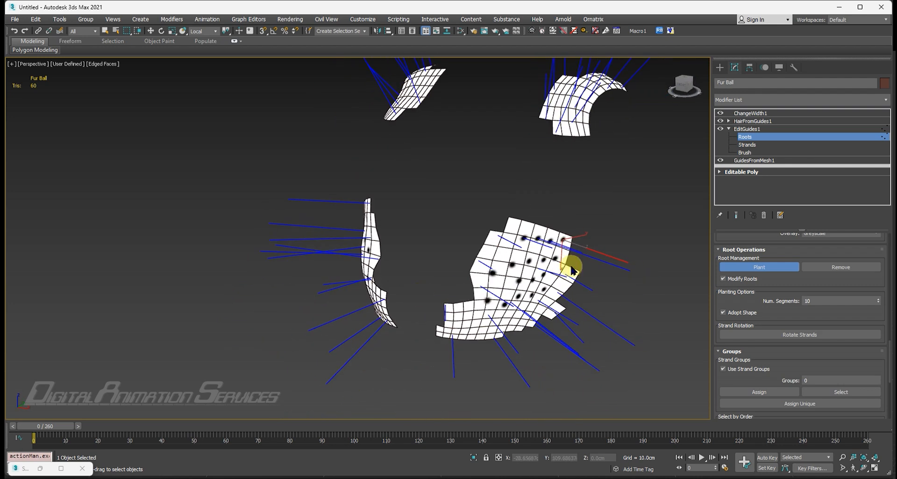
Exit root planting and select all guides on both cheek patches
{"action": "left_click", "coordinate": [513, 266]}
{"action": "middle_click_drag", "start_coordinate": [510, 301], "coordinate": [565, 297], "text": "alt"}
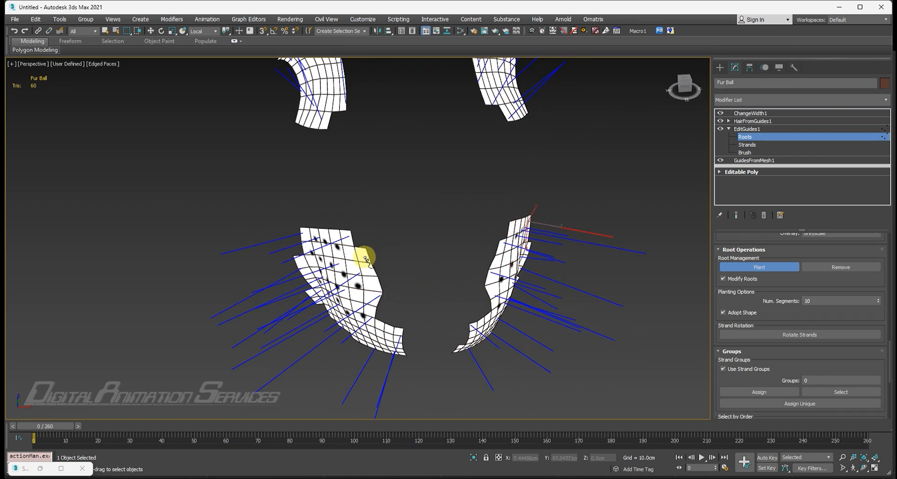
{"action": "middle_click_drag", "start_coordinate": [366, 258], "coordinate": [401, 256], "text": "alt"}
{"action": "middle_click_drag", "start_coordinate": [493, 299], "coordinate": [457, 316], "text": "alt"}
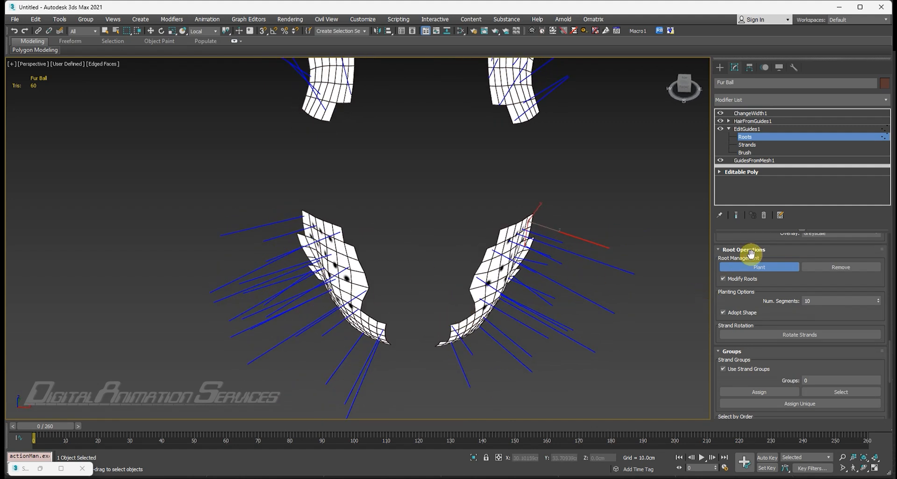
{"action": "key", "text": "w"}
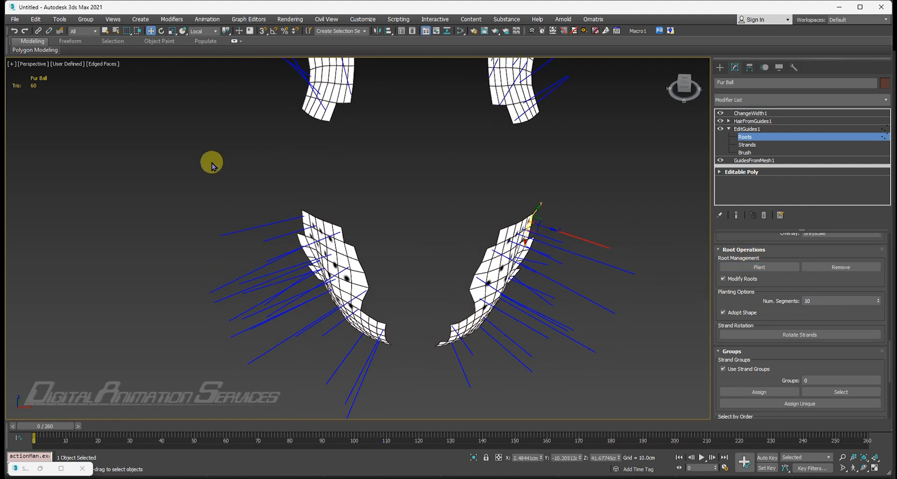
{"action": "middle_click_drag", "start_coordinate": [295, 205], "coordinate": [294, 191]}
{"action": "left_click_drag", "start_coordinate": [189, 145], "coordinate": [628, 477]}
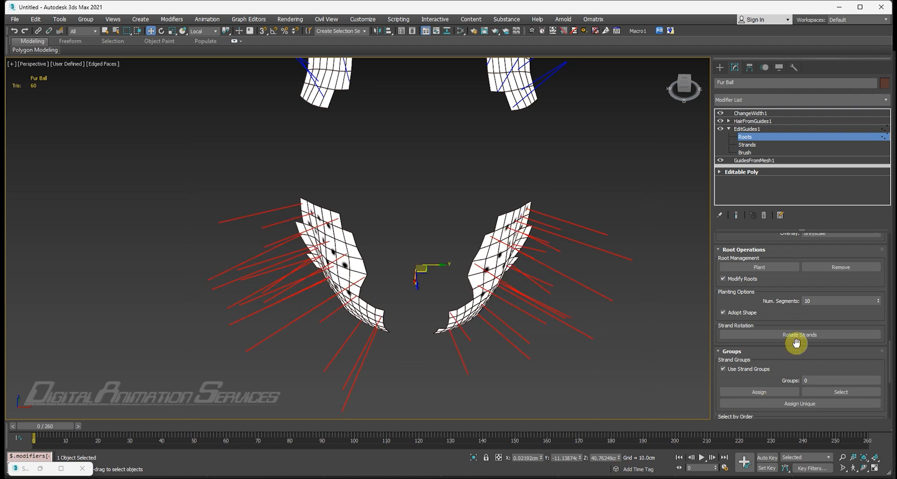
Plant one shape-adopting guide root with 10 segments on a texture dot of the left cheek patch, and exit planting
{"action": "left_click", "coordinate": [771, 267]}
{"action": "middle_click_drag", "start_coordinate": [335, 235], "coordinate": [347, 218], "text": "alt"}
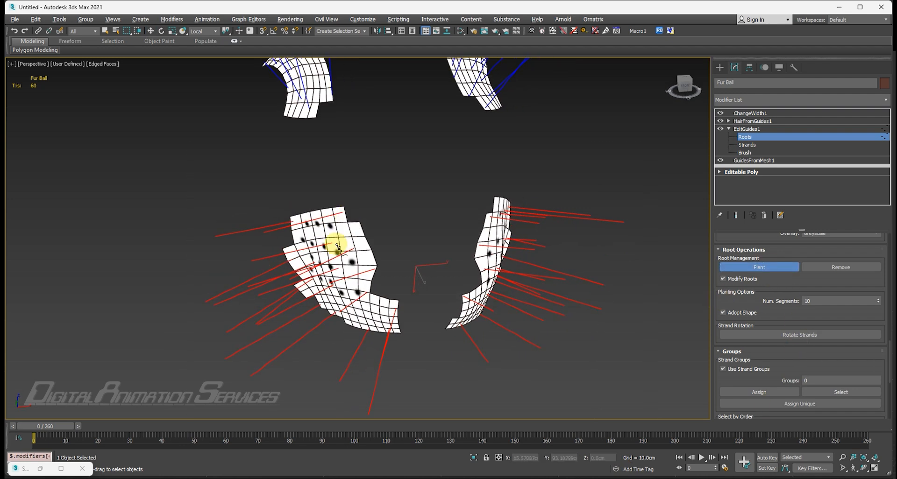
{"action": "scroll", "coordinate": [338, 246], "scroll_direction": "up", "scroll_amount": 2}
{"action": "left_click", "coordinate": [339, 256]}
{"action": "middle_click_drag", "start_coordinate": [426, 246], "coordinate": [403, 275], "text": "alt"}
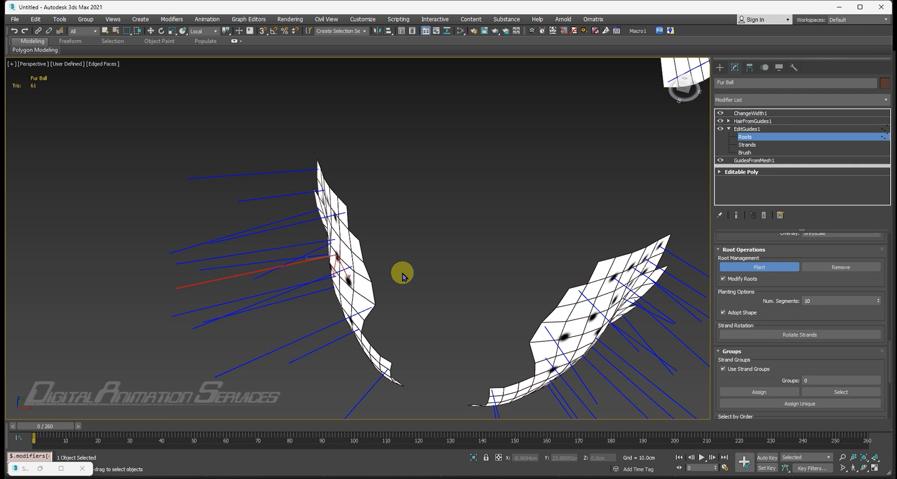
{"action": "middle_click_drag", "start_coordinate": [419, 286], "coordinate": [486, 257], "text": "alt"}
{"action": "right_click", "coordinate": [491, 258]}
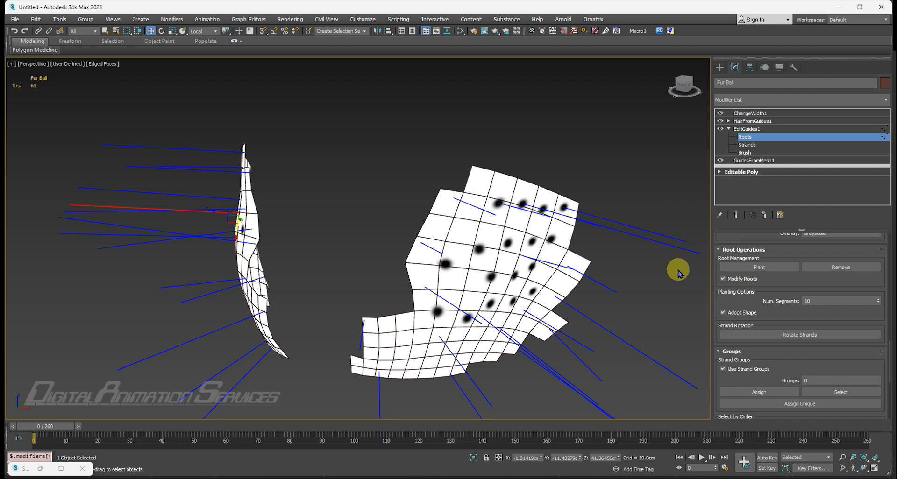
Move the guide roots of the right cheek patch onto its texture dots, one root per dot
{"action": "middle_click_drag", "start_coordinate": [582, 268], "coordinate": [524, 238], "text": "alt"}
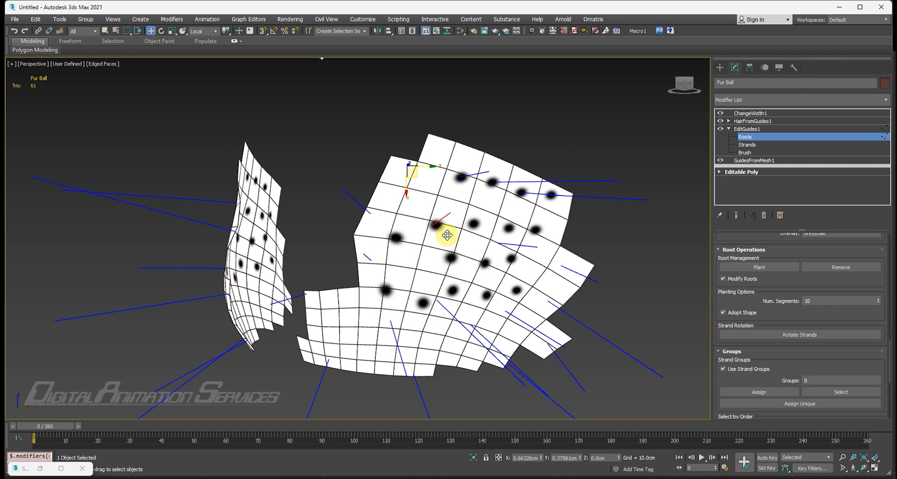
{"action": "left_click", "coordinate": [431, 233]}
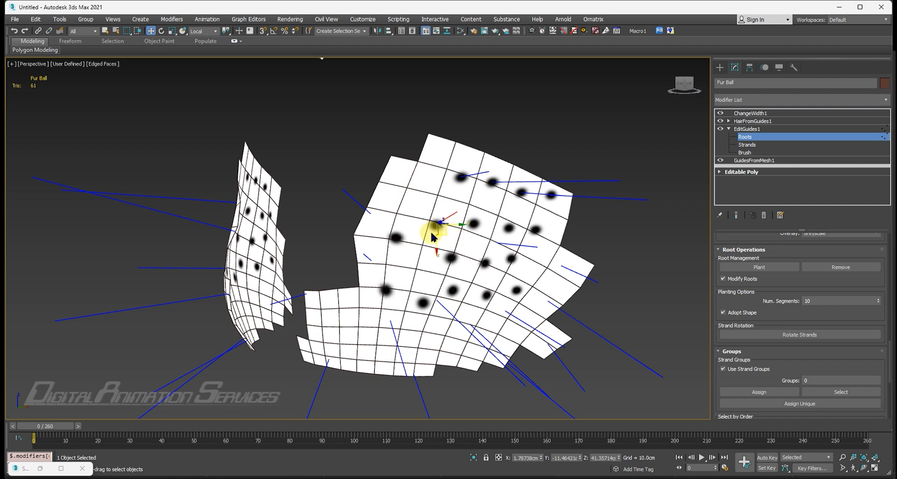
{"action": "left_click", "coordinate": [365, 209]}
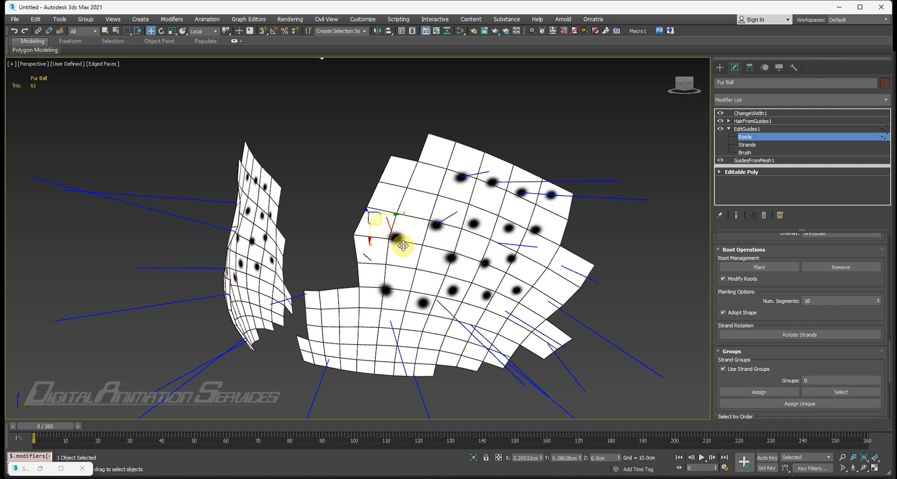
{"action": "middle_click_drag", "start_coordinate": [511, 250], "coordinate": [531, 231], "text": "alt"}
{"action": "left_click", "coordinate": [566, 359]}
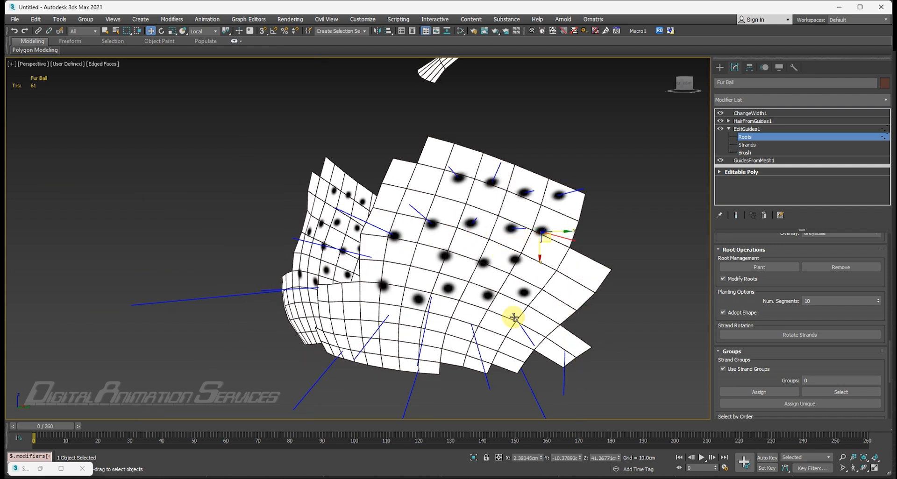
{"action": "middle_click_drag", "start_coordinate": [485, 271], "coordinate": [456, 260], "text": "alt"}
{"action": "middle_click_drag", "start_coordinate": [456, 300], "coordinate": [421, 304], "text": "alt"}
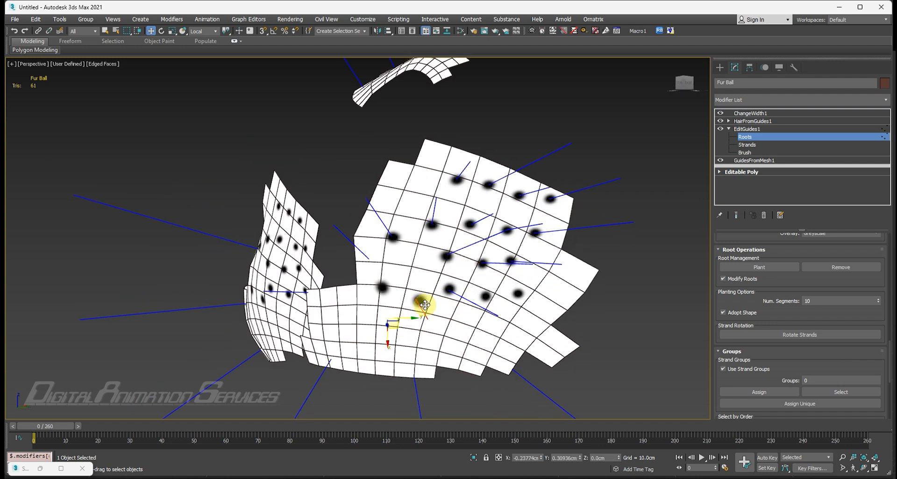
{"action": "left_click", "coordinate": [383, 287]}
Move guide roots on the left cheek patch onto the dots of its upper three rows
{"action": "middle_click_drag", "start_coordinate": [422, 376], "coordinate": [416, 176], "text": "alt"}
{"action": "left_click", "coordinate": [366, 208]}
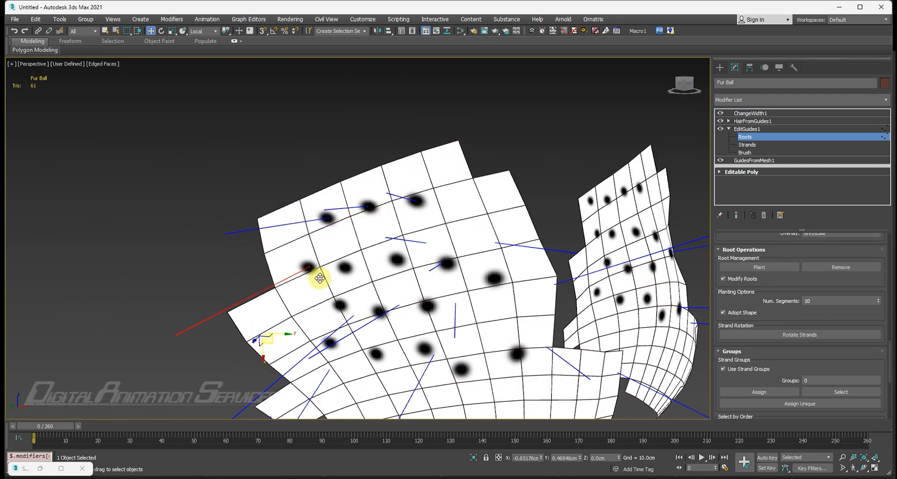
{"action": "left_click", "coordinate": [346, 274]}
{"action": "middle_click_drag", "start_coordinate": [546, 249], "coordinate": [497, 203], "text": "alt"}
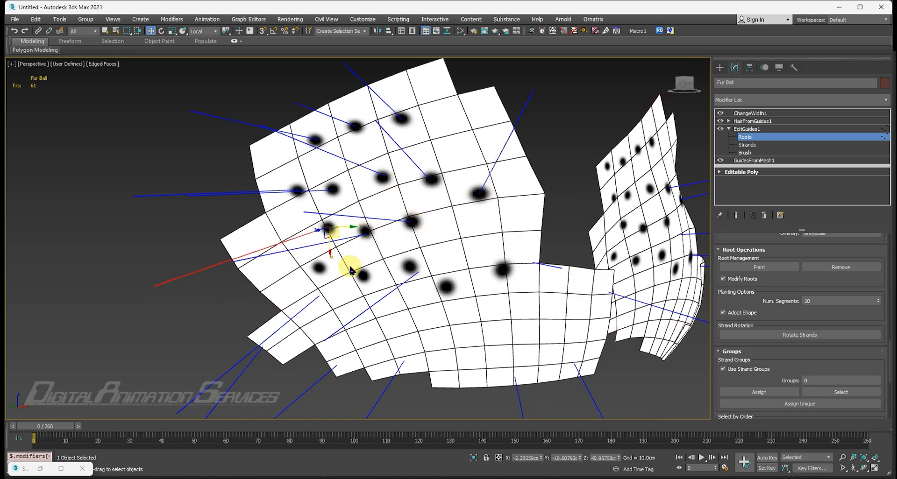
Move further guide roots on the left cheek patch onto the dots of its lowest row
{"action": "left_click", "coordinate": [420, 283]}
{"action": "left_click", "coordinate": [502, 270]}
{"action": "middle_click_drag", "start_coordinate": [344, 377], "coordinate": [552, 306], "text": "alt"}
{"action": "left_click", "coordinate": [554, 299]}
{"action": "left_click", "coordinate": [489, 347]}
{"action": "middle_click_drag", "start_coordinate": [489, 348], "coordinate": [397, 340], "text": "alt"}
{"action": "left_click", "coordinate": [307, 337]}
{"action": "middle_click_drag", "start_coordinate": [307, 337], "coordinate": [475, 320], "text": "alt"}
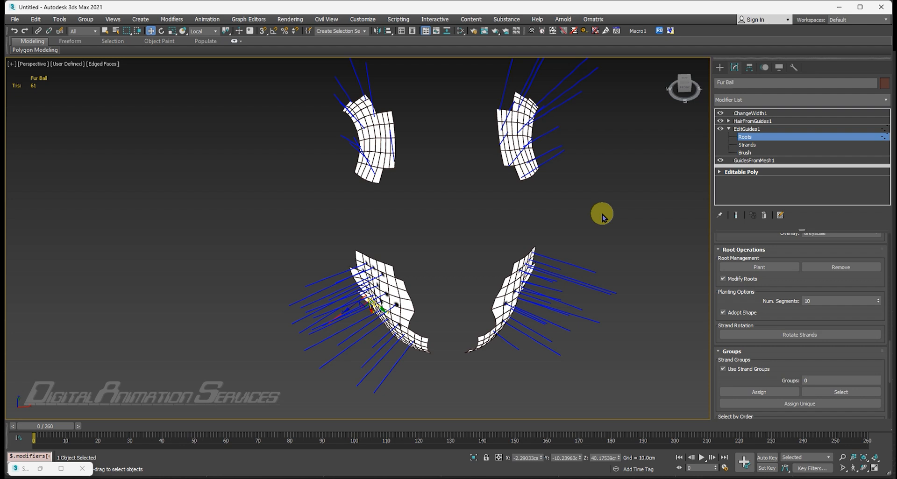
Switch EditGuides1 to the Brush level and set the current brush to Comb
{"action": "middle_click_drag", "start_coordinate": [513, 273], "coordinate": [499, 242], "text": "alt"}
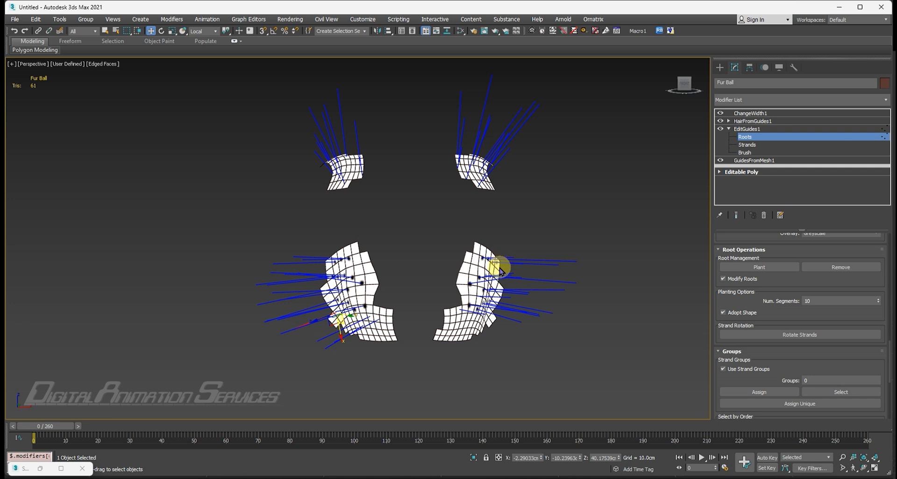
{"action": "middle_click_drag", "start_coordinate": [524, 276], "coordinate": [526, 312], "text": "alt"}
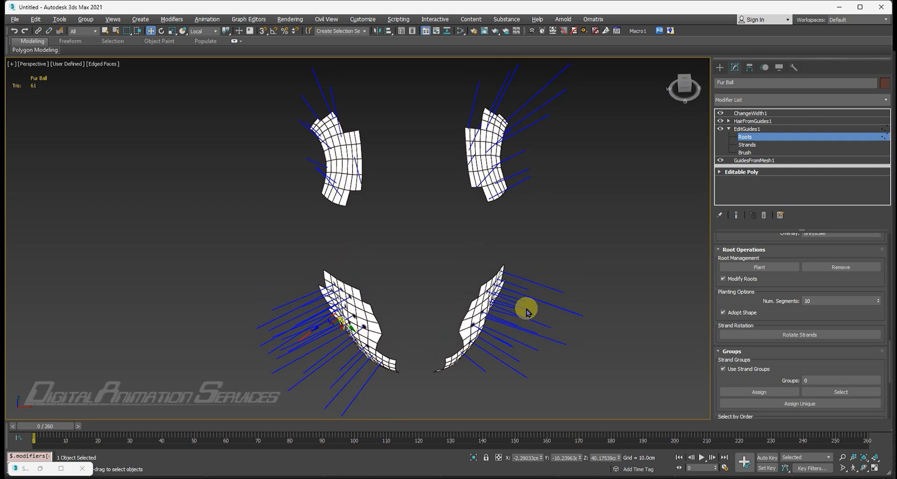
{"action": "middle_click_drag", "start_coordinate": [465, 321], "coordinate": [400, 266], "text": "alt"}
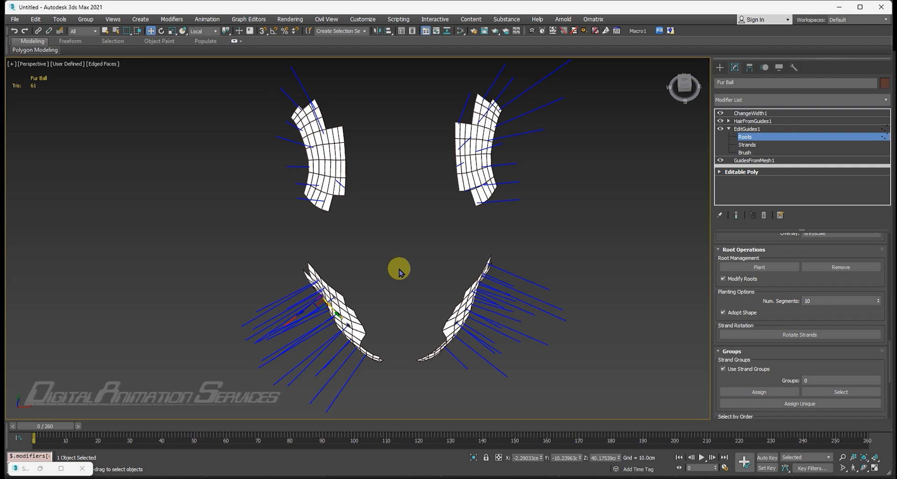
{"action": "left_click", "coordinate": [747, 152]}
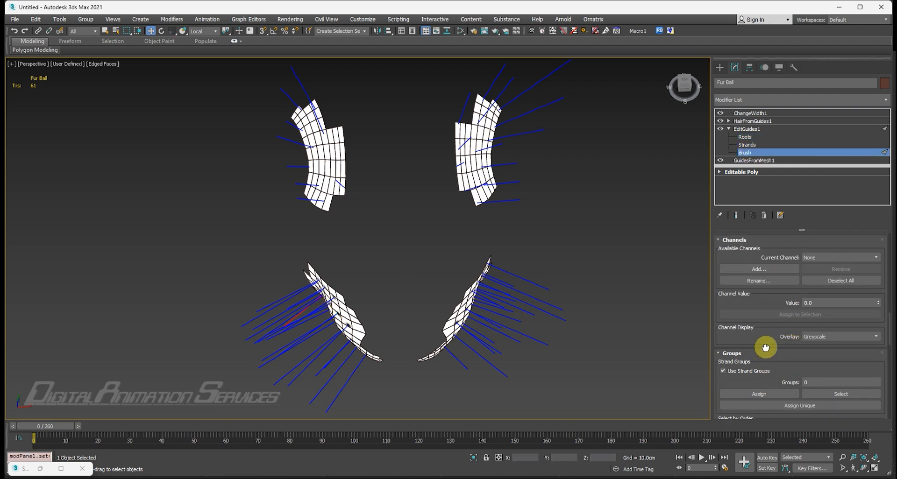
{"action": "scroll", "coordinate": [766, 348], "scroll_direction": "down", "scroll_amount": 5}
{"action": "left_click_drag", "start_coordinate": [746, 317], "coordinate": [744, 106]}
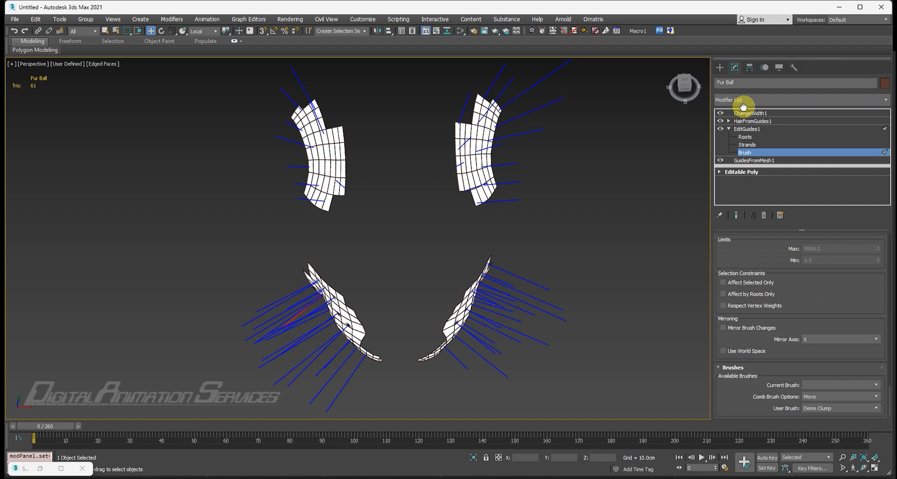
{"action": "mouse_move", "coordinate": [747, 7]}
{"action": "left_mouse_down"}
{"action": "mouse_move", "coordinate": [741, 93]}
{"action": "mouse_move", "coordinate": [752, 7]}
{"action": "left_mouse_up"}
{"action": "left_click", "coordinate": [842, 385]}
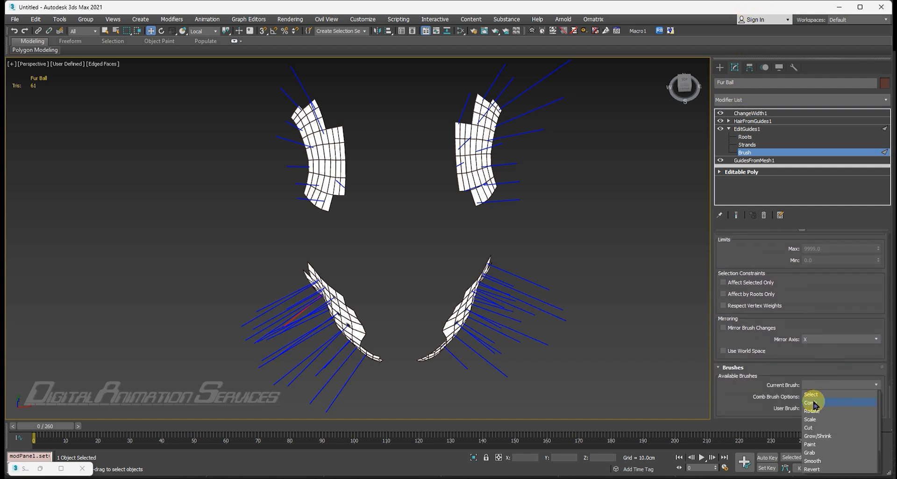
{"action": "left_click", "coordinate": [815, 397]}
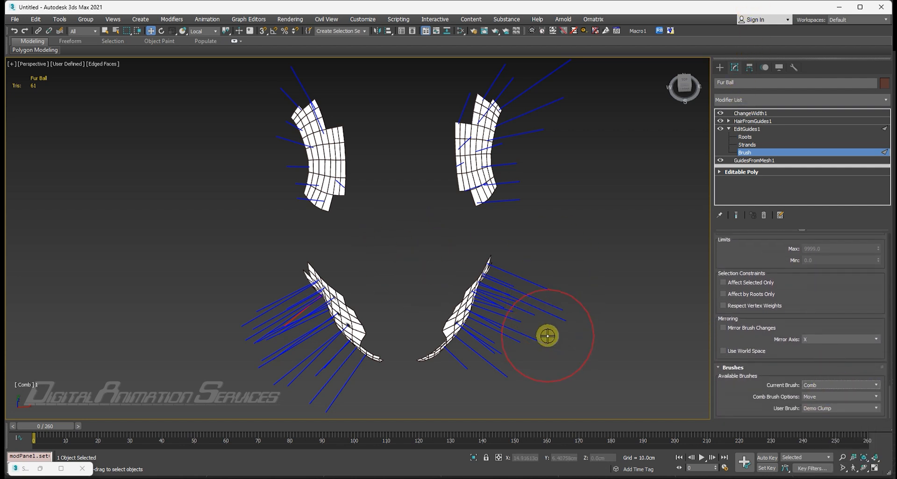
Comb the whisker guides on both cheek patches so they curve outward and back from the face
{"action": "middle_click_drag", "start_coordinate": [472, 308], "coordinate": [420, 280]}
{"action": "mouse_move", "coordinate": [420, 281]}
{"action": "left_mouse_down"}
{"action": "mouse_move", "coordinate": [442, 356]}
{"action": "mouse_move", "coordinate": [465, 344]}
{"action": "mouse_move", "coordinate": [495, 278]}
{"action": "mouse_move", "coordinate": [545, 232]}
{"action": "mouse_move", "coordinate": [477, 300]}
{"action": "mouse_move", "coordinate": [537, 317]}
{"action": "mouse_move", "coordinate": [485, 305]}
{"action": "mouse_move", "coordinate": [493, 276]}
{"action": "mouse_move", "coordinate": [490, 300]}
{"action": "mouse_move", "coordinate": [515, 300]}
{"action": "mouse_move", "coordinate": [522, 276]}
{"action": "left_mouse_up"}
{"action": "middle_click_drag", "start_coordinate": [386, 319], "coordinate": [591, 295]}
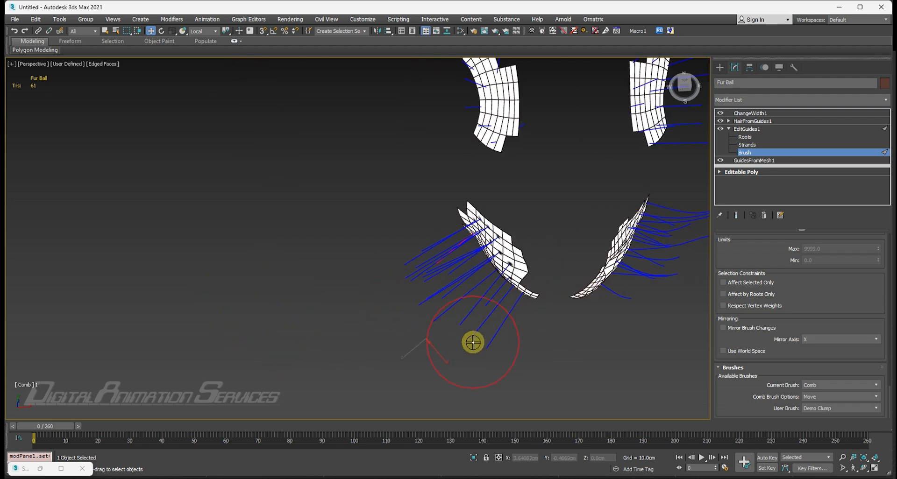
{"action": "left_click_drag", "start_coordinate": [473, 342], "coordinate": [447, 310]}
{"action": "left_click_drag", "start_coordinate": [408, 268], "coordinate": [377, 233]}
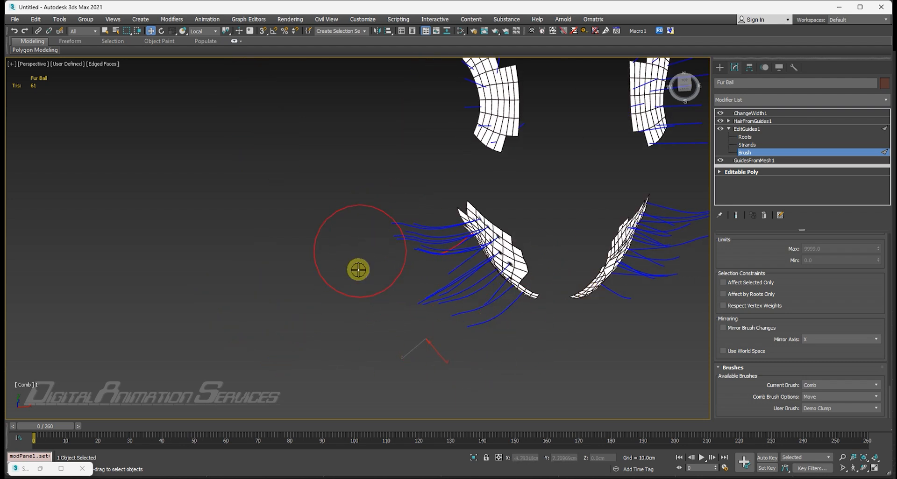
{"action": "left_click_drag", "start_coordinate": [428, 298], "coordinate": [399, 284]}
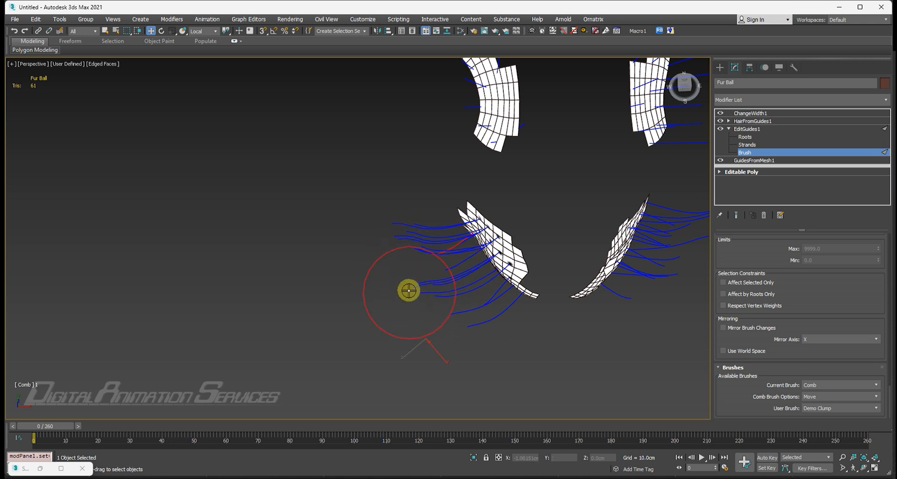
Comb the guides on the two brow patches so they bend outward to either side
{"action": "scroll", "coordinate": [391, 261], "scroll_direction": "down", "scroll_amount": 6}
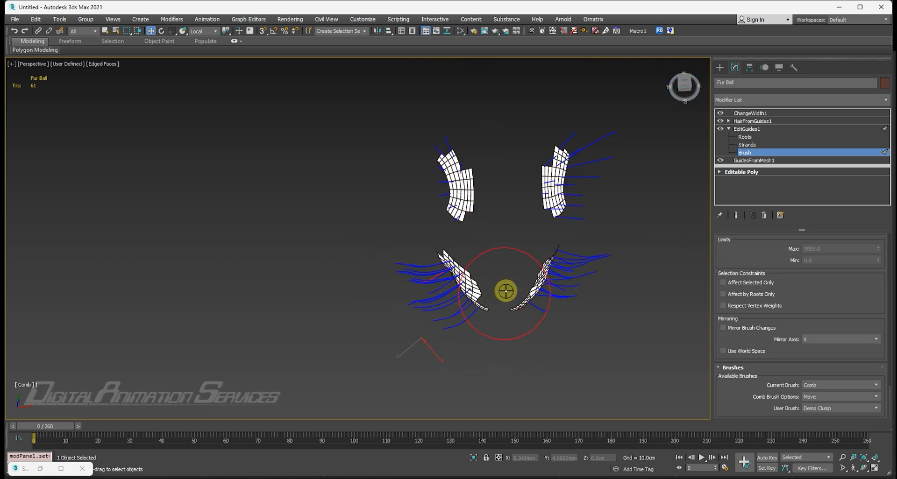
{"action": "middle_click_drag", "start_coordinate": [505, 290], "coordinate": [561, 306], "text": "alt"}
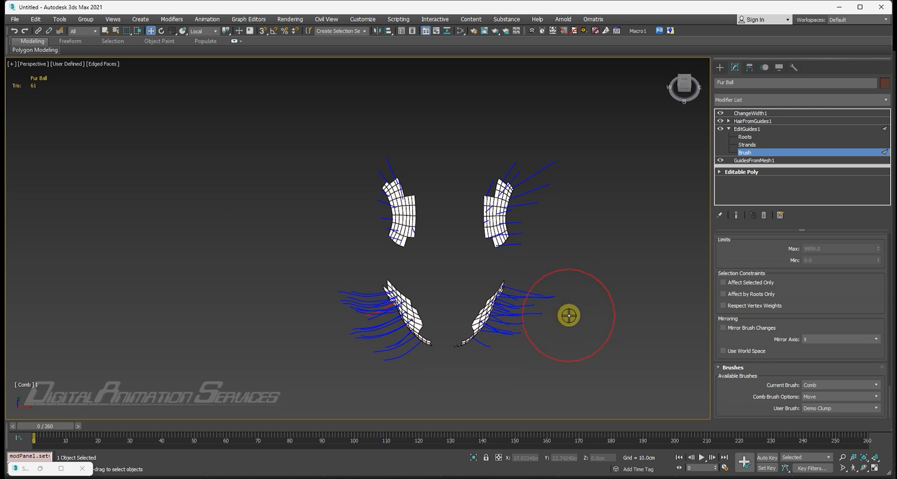
{"action": "mouse_move", "coordinate": [595, 195]}
{"action": "middle_mouse_down", "text": "alt"}
{"action": "mouse_move", "coordinate": [579, 190]}
{"action": "mouse_move", "coordinate": [575, 150]}
{"action": "mouse_move", "coordinate": [572, 157]}
{"action": "mouse_move", "coordinate": [581, 155]}
{"action": "middle_mouse_up", "text": "alt"}
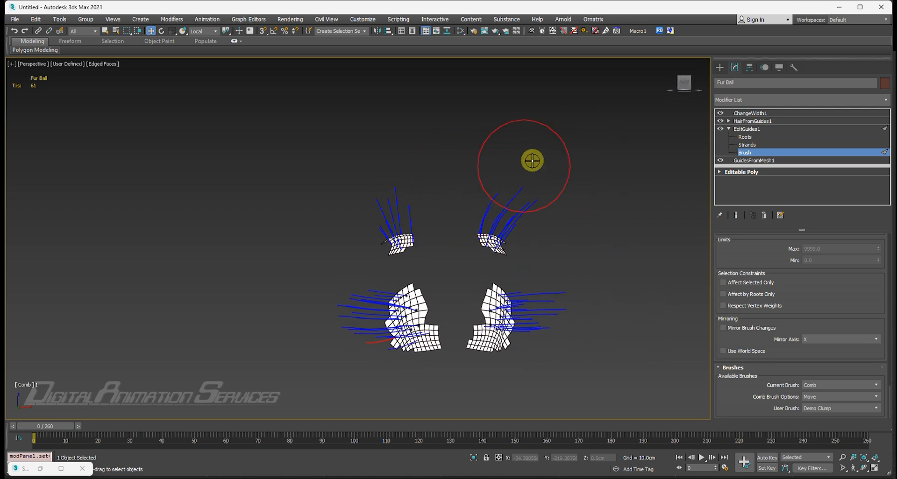
{"action": "left_click_drag", "start_coordinate": [408, 203], "coordinate": [329, 160]}
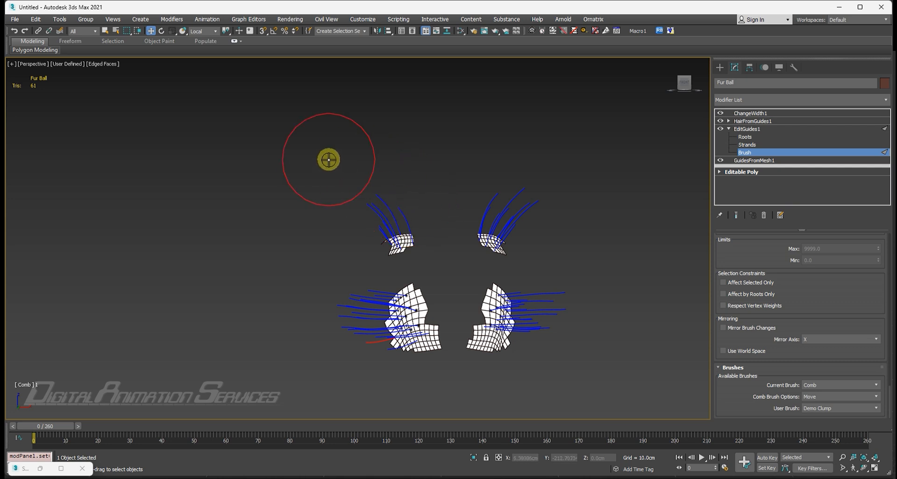
{"action": "mouse_move", "coordinate": [430, 188]}
{"action": "middle_mouse_down", "text": "alt"}
{"action": "mouse_move", "coordinate": [520, 184]}
{"action": "mouse_move", "coordinate": [579, 210]}
{"action": "mouse_move", "coordinate": [413, 192]}
{"action": "middle_mouse_up", "text": "alt"}
{"action": "middle_click_drag", "start_coordinate": [343, 244], "coordinate": [320, 237], "text": "alt"}
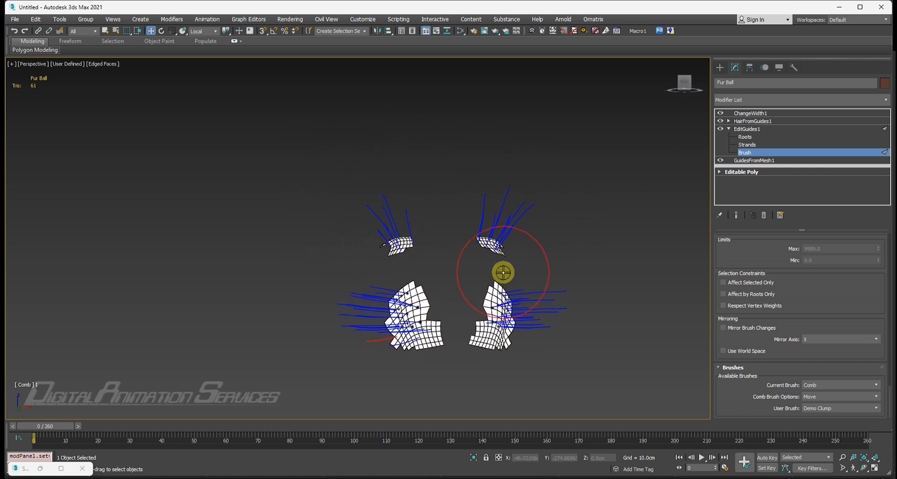
{"action": "mouse_move", "coordinate": [503, 273]}
{"action": "middle_mouse_down", "text": "alt"}
{"action": "mouse_move", "coordinate": [533, 296]}
{"action": "mouse_move", "coordinate": [631, 301]}
{"action": "mouse_move", "coordinate": [577, 303]}
{"action": "mouse_move", "coordinate": [503, 282]}
{"action": "mouse_move", "coordinate": [513, 347]}
{"action": "middle_mouse_up", "text": "alt"}
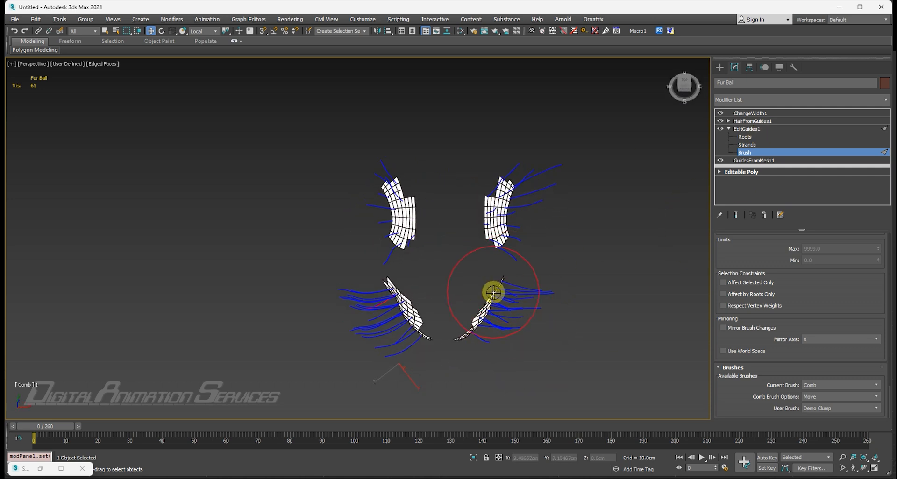
{"action": "middle_click_drag", "start_coordinate": [490, 293], "coordinate": [457, 276]}
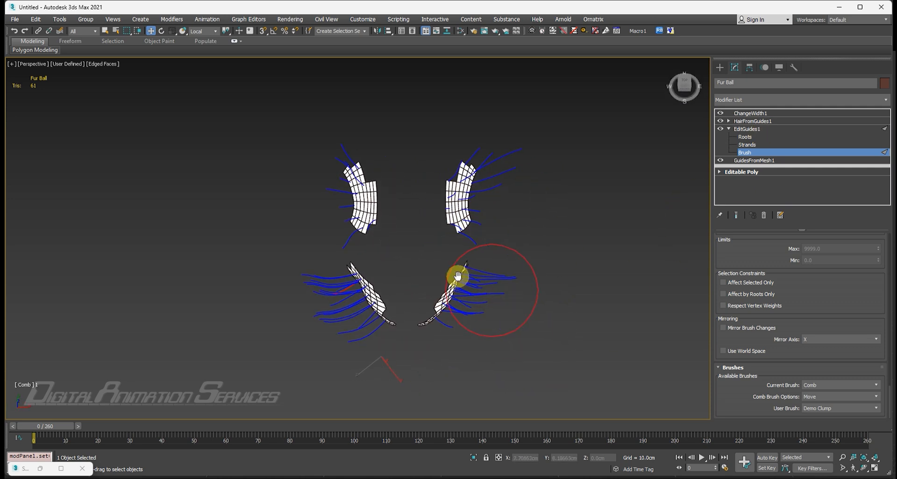
At the Roots level of EditGuides1, select all guides on both cheek patches and assign them to strand group 1
{"action": "left_click", "coordinate": [745, 137]}
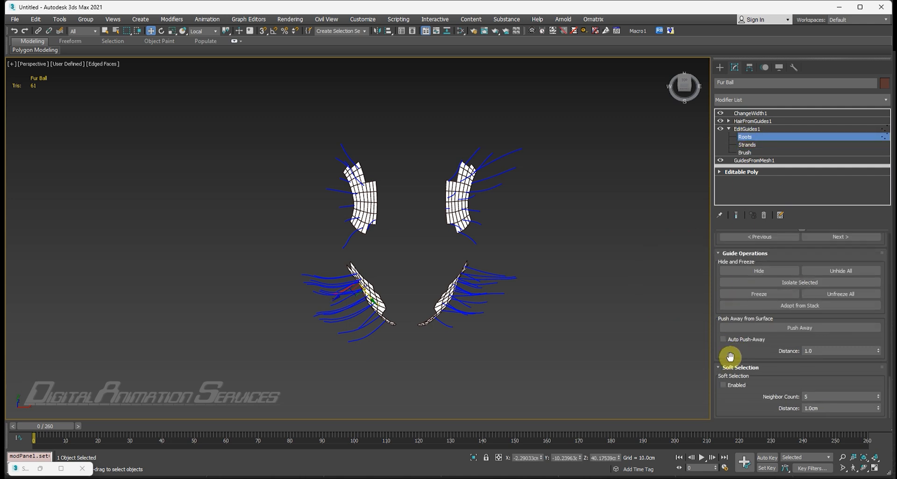
{"action": "left_click_drag", "start_coordinate": [729, 254], "coordinate": [724, 400]}
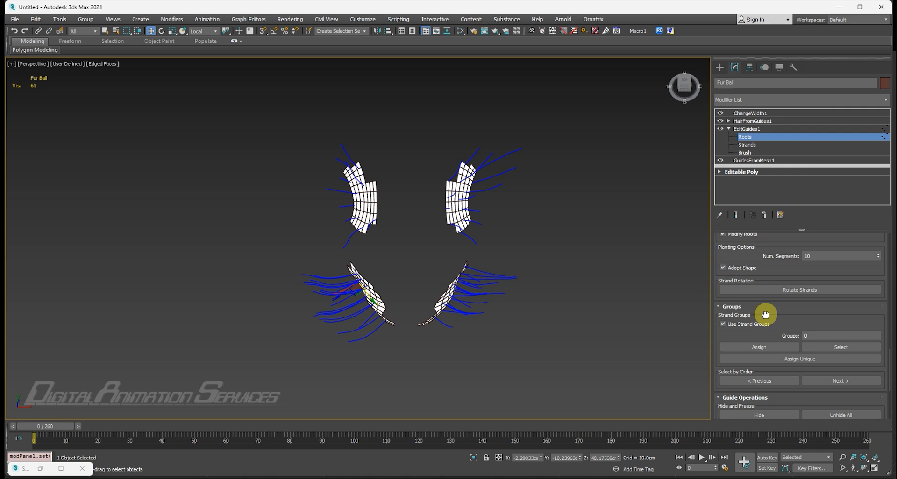
{"action": "left_click_drag", "start_coordinate": [766, 315], "coordinate": [766, 311]}
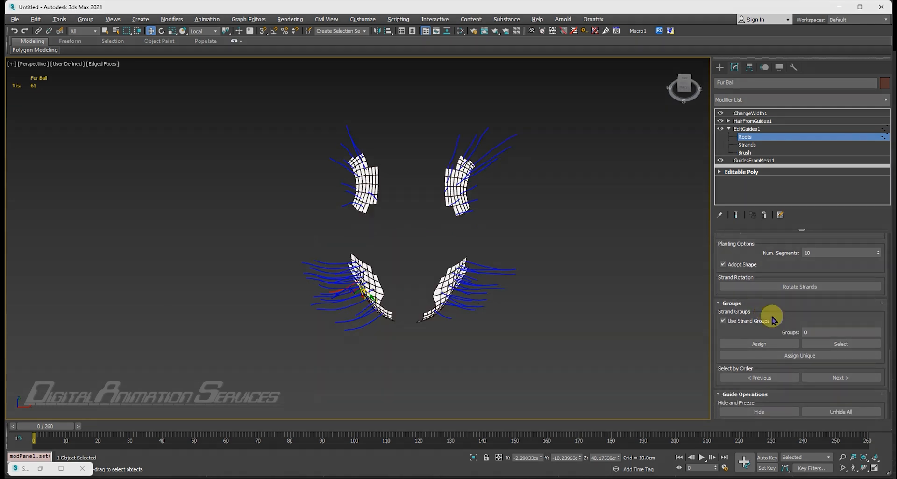
{"action": "left_click_drag", "start_coordinate": [256, 231], "coordinate": [576, 377]}
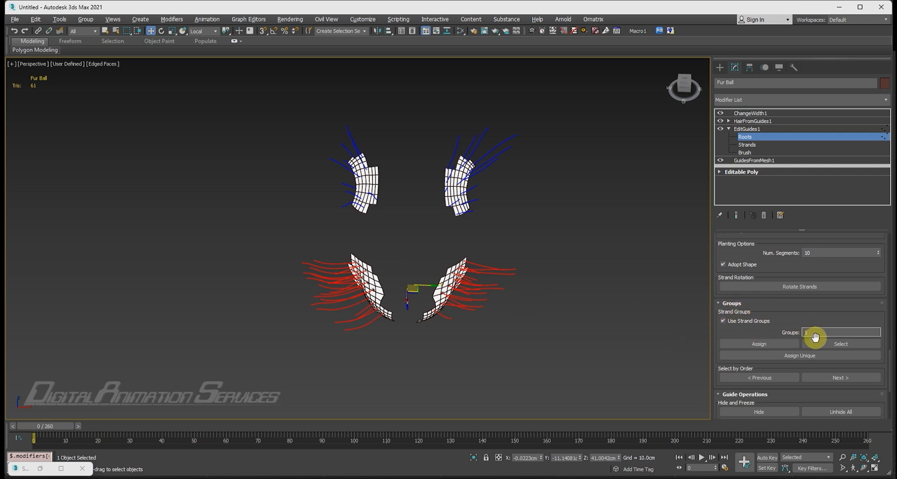
{"action": "left_click", "coordinate": [769, 348]}
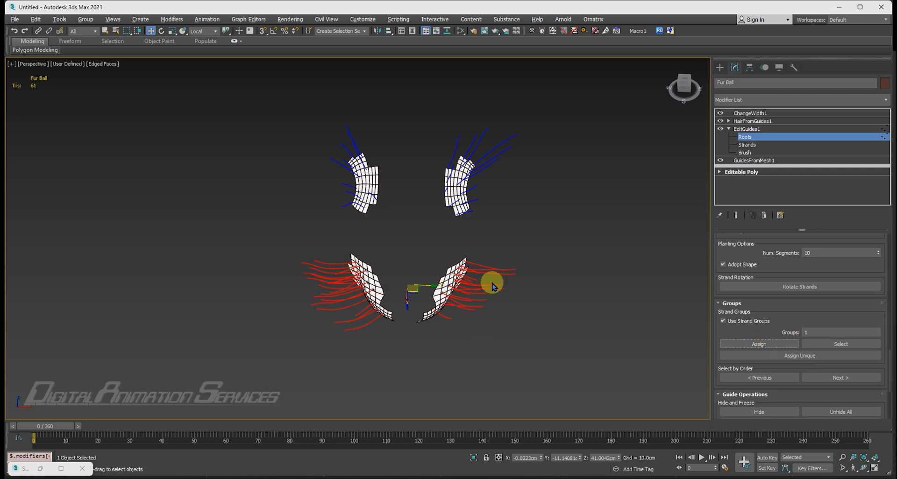
Select all guides on the two brow patches, assign them to strand group 2, and clear the selection
{"action": "left_click_drag", "start_coordinate": [275, 91], "coordinate": [581, 235]}
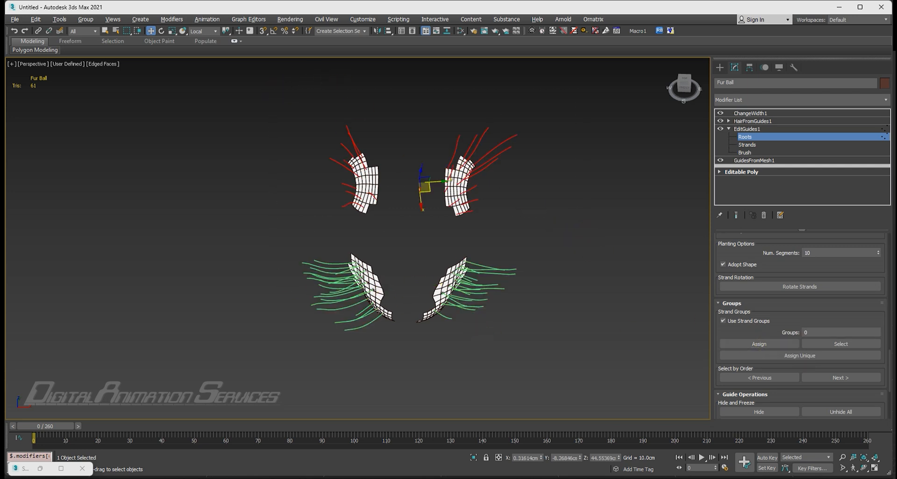
{"action": "left_click", "coordinate": [813, 332]}
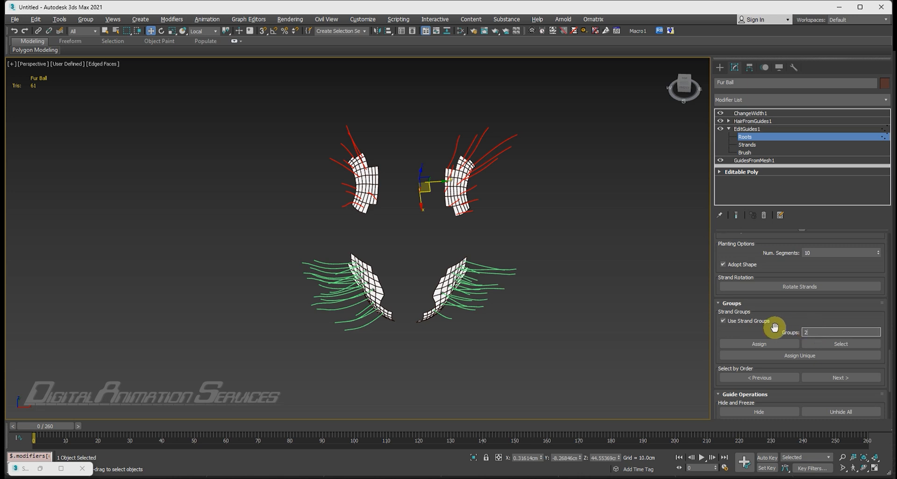
{"action": "left_click", "coordinate": [764, 345]}
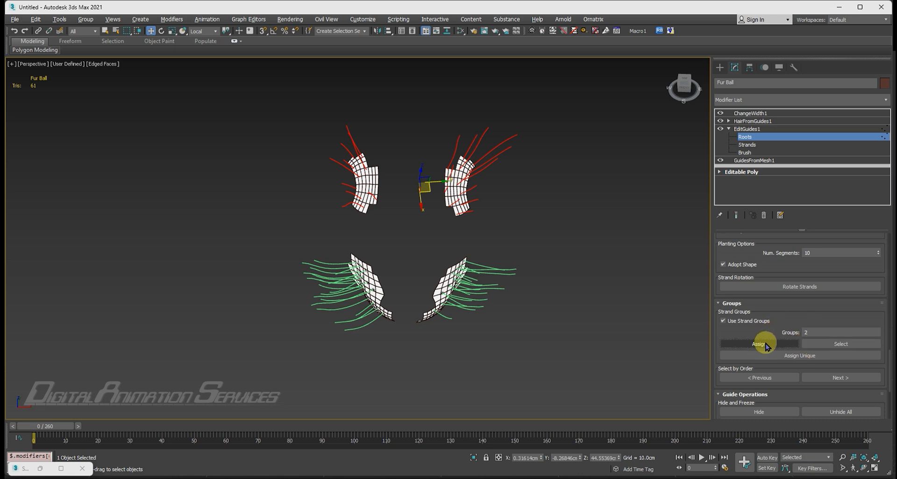
{"action": "left_click", "coordinate": [498, 243]}
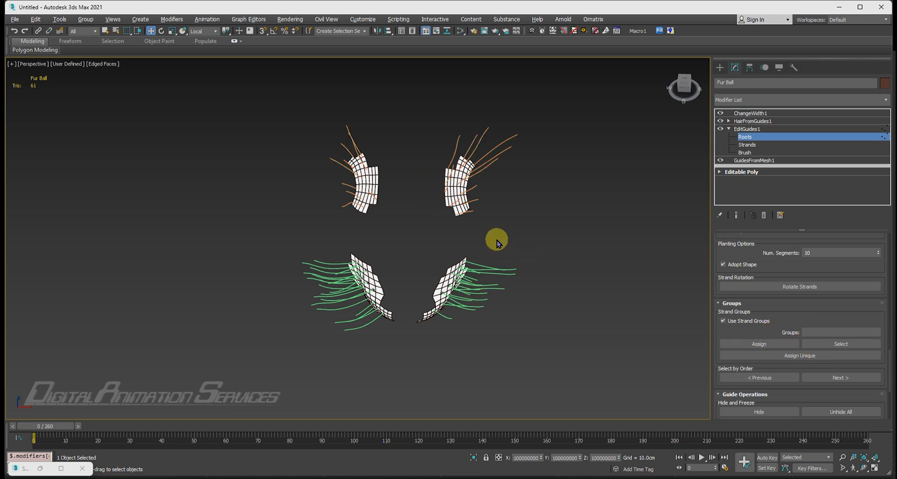
Check the strand groups by selecting the guides of group 1 and stepping to the next group
{"action": "middle_click_drag", "start_coordinate": [442, 335], "coordinate": [449, 313], "text": "alt"}
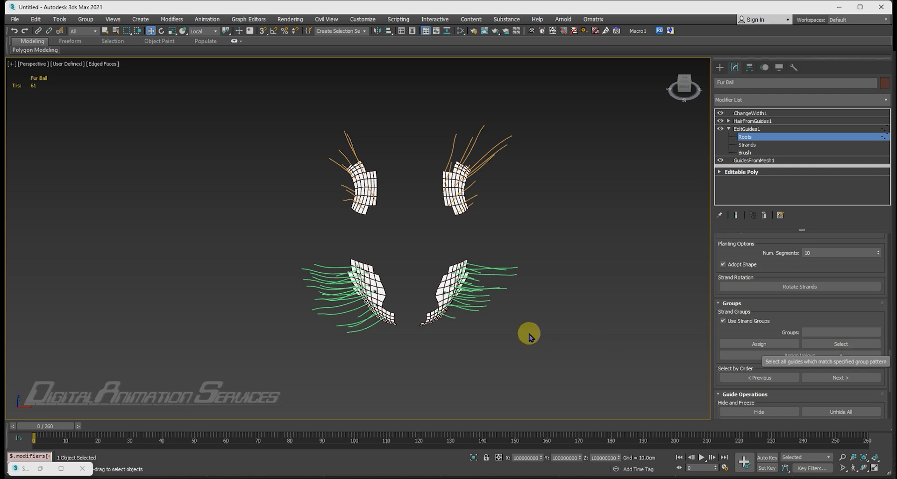
{"action": "left_click", "coordinate": [858, 343]}
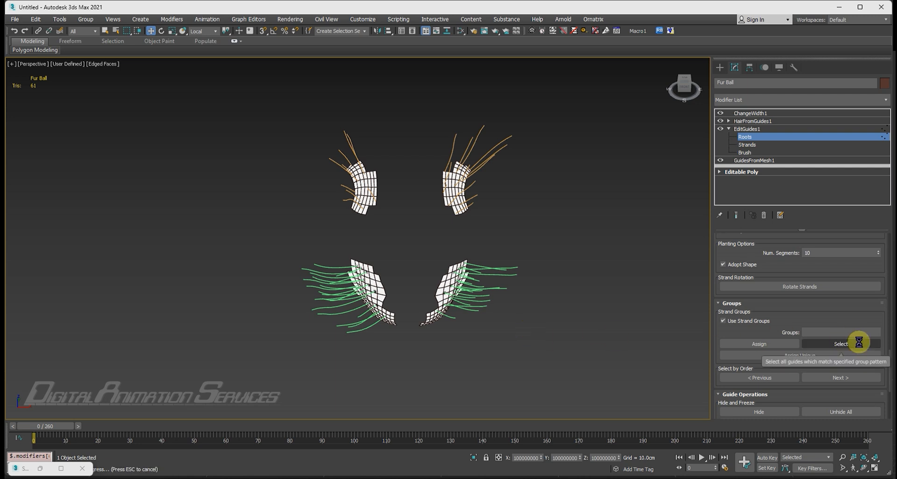
{"action": "left_click", "coordinate": [829, 332]}
{"action": "type", "text": "1"}
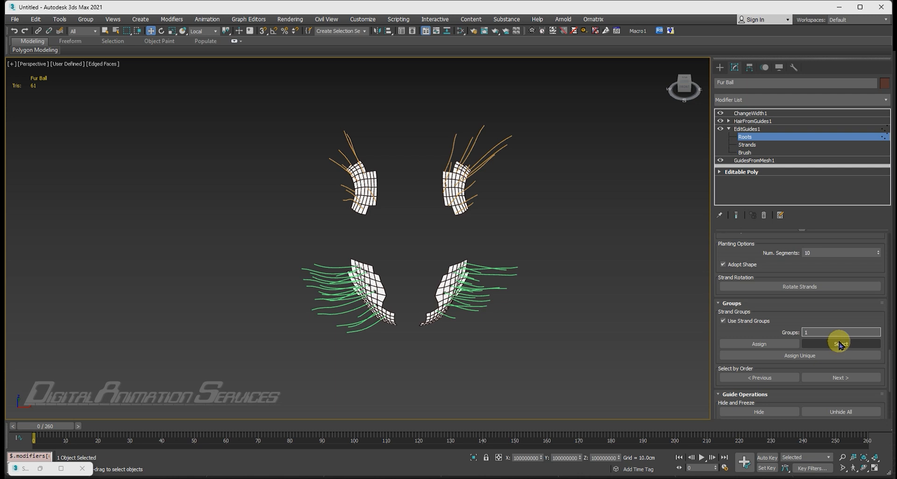
{"action": "left_click", "coordinate": [840, 345]}
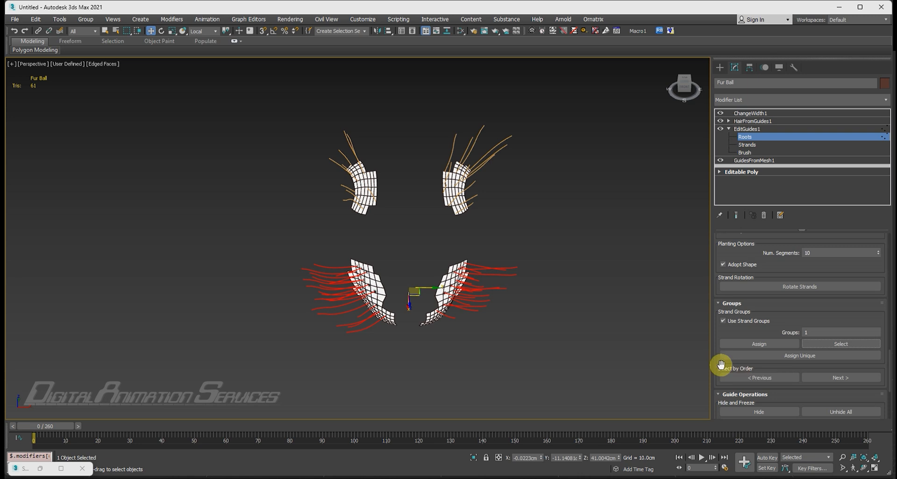
{"action": "left_click", "coordinate": [838, 378]}
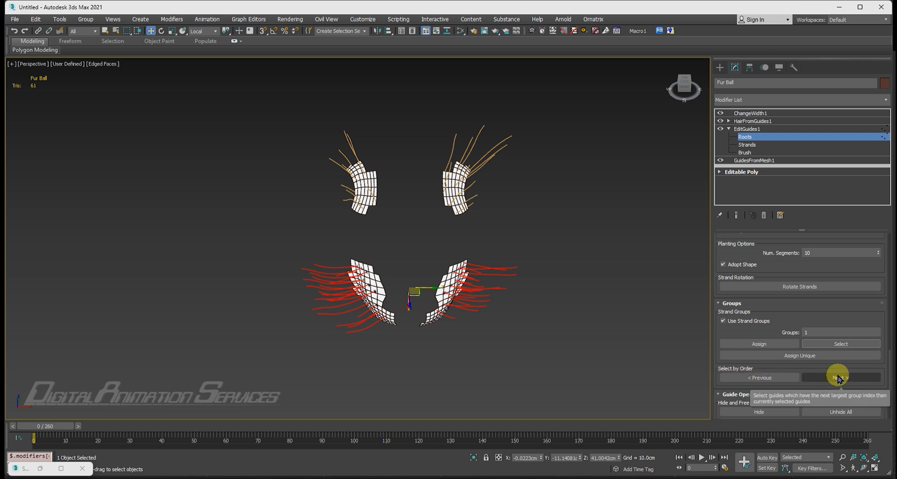
{"action": "left_click", "coordinate": [838, 378]}
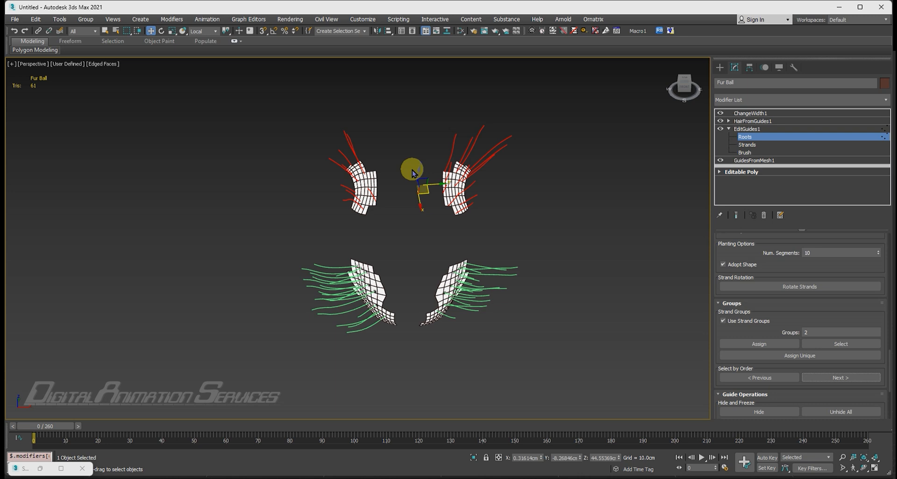
Leave the Roots level and return to the top level of EditGuides1 with its sublevels collapsed
{"action": "middle_click_drag", "start_coordinate": [486, 224], "coordinate": [492, 240]}
{"action": "mouse_move", "coordinate": [492, 239]}
{"action": "middle_mouse_down", "text": "alt"}
{"action": "mouse_move", "coordinate": [488, 226]}
{"action": "mouse_move", "coordinate": [489, 238]}
{"action": "middle_mouse_up", "text": "alt"}
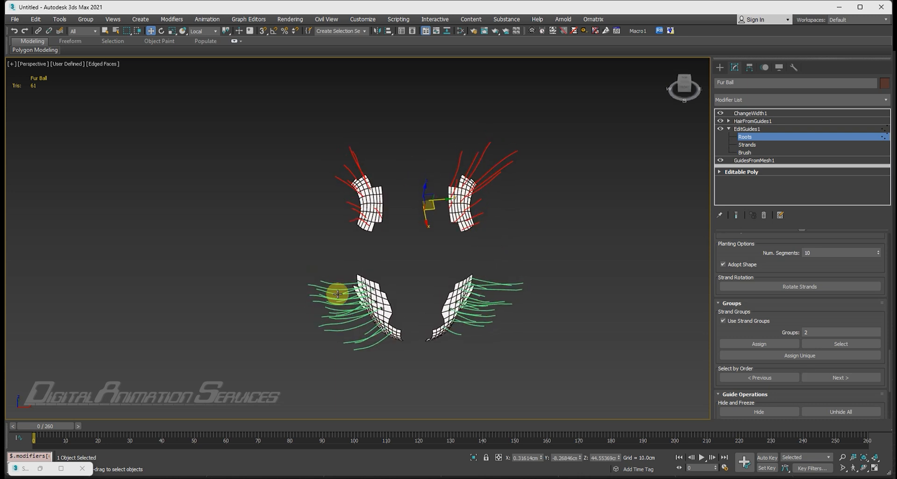
{"action": "scroll", "coordinate": [481, 262], "scroll_direction": "up", "scroll_amount": 1}
{"action": "scroll", "coordinate": [409, 244], "scroll_direction": "up", "scroll_amount": 2}
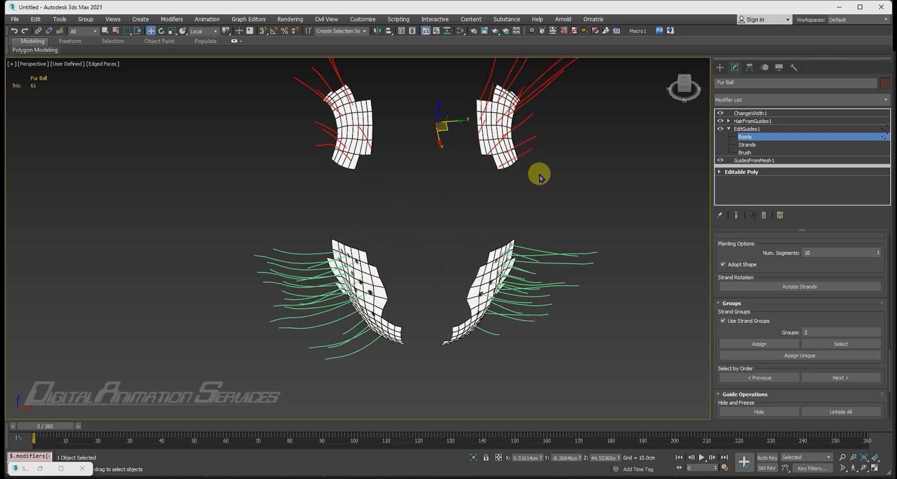
{"action": "left_click", "coordinate": [730, 129]}
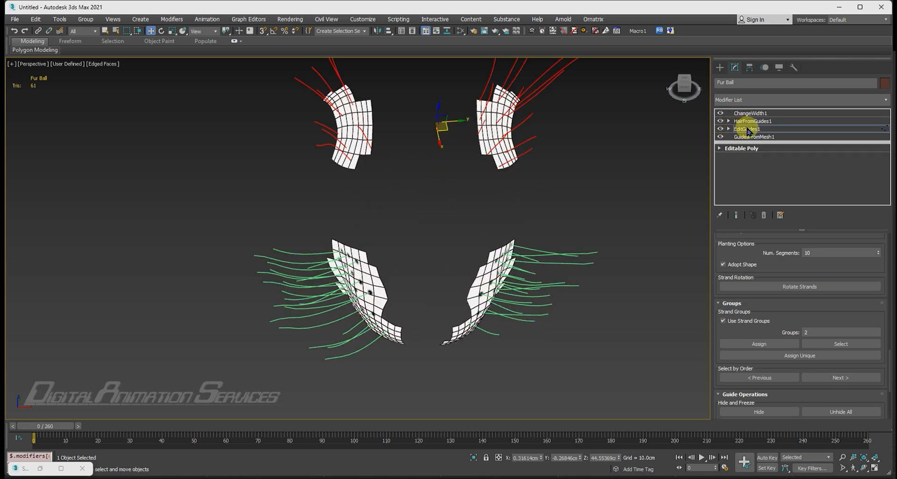
{"action": "left_click", "coordinate": [748, 130]}
{"action": "middle_click_drag", "start_coordinate": [485, 275], "coordinate": [484, 290], "text": "alt"}
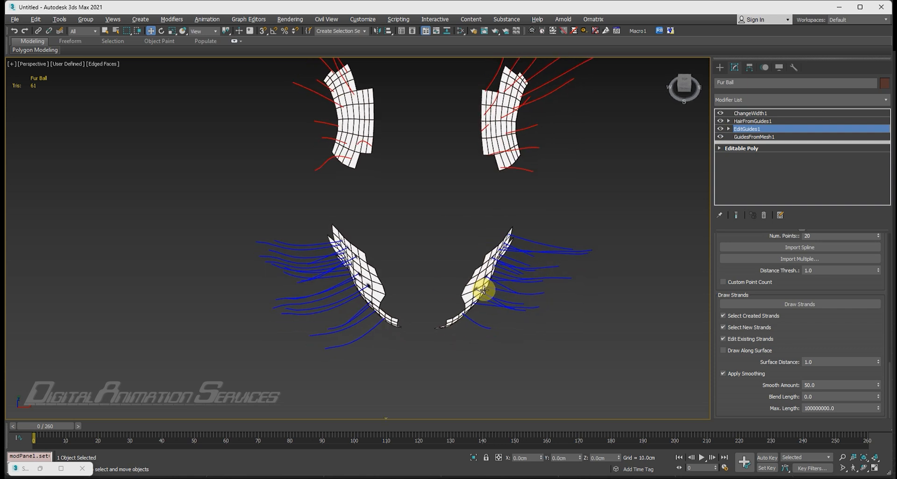
Add an Ox Strand Detail modifier above ChangeWidth1 on the Fur Ball
{"action": "left_click", "coordinate": [765, 113]}
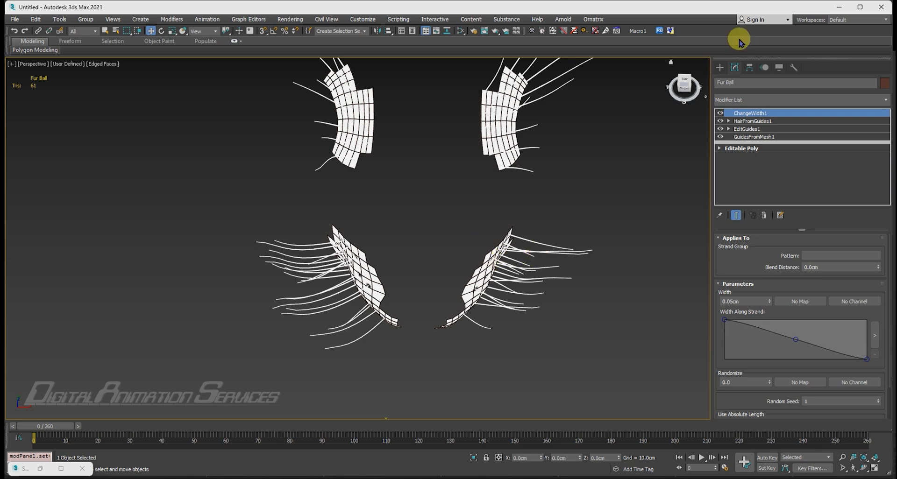
{"action": "left_click", "coordinate": [780, 100]}
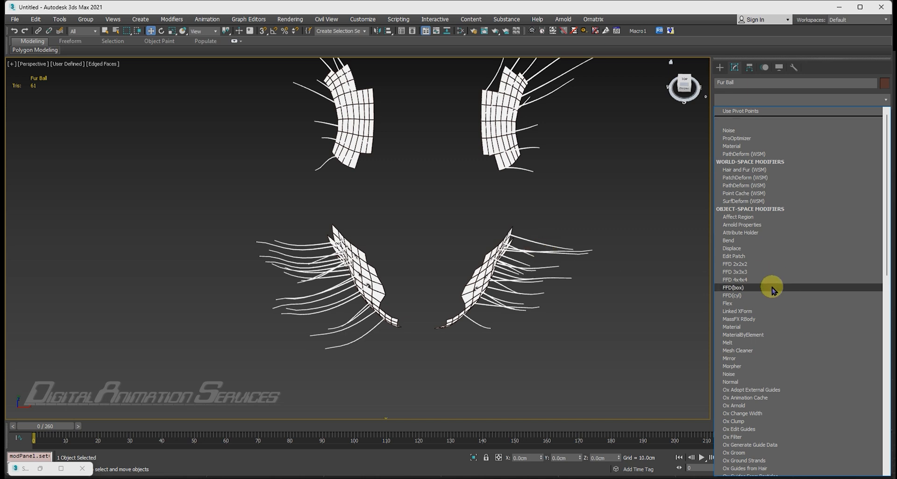
{"action": "scroll", "coordinate": [770, 286], "scroll_direction": "down", "scroll_amount": 10}
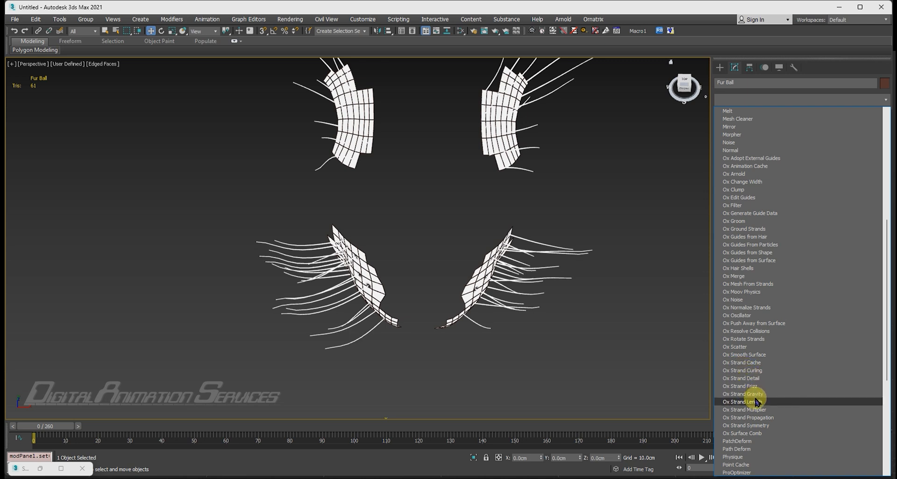
{"action": "left_click", "coordinate": [753, 378]}
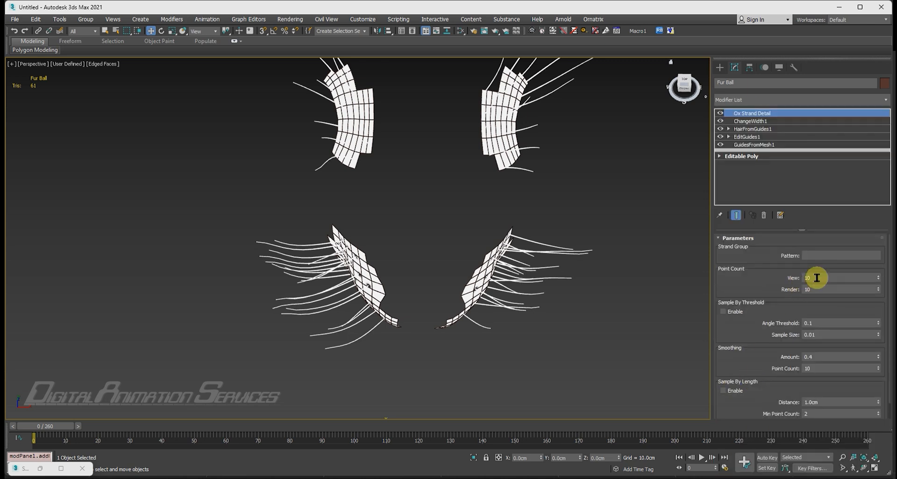
Limit the Strand Detail modifier to strand group pattern 1 and set its view point count to 100
{"action": "middle_click_drag", "start_coordinate": [544, 265], "coordinate": [525, 273]}
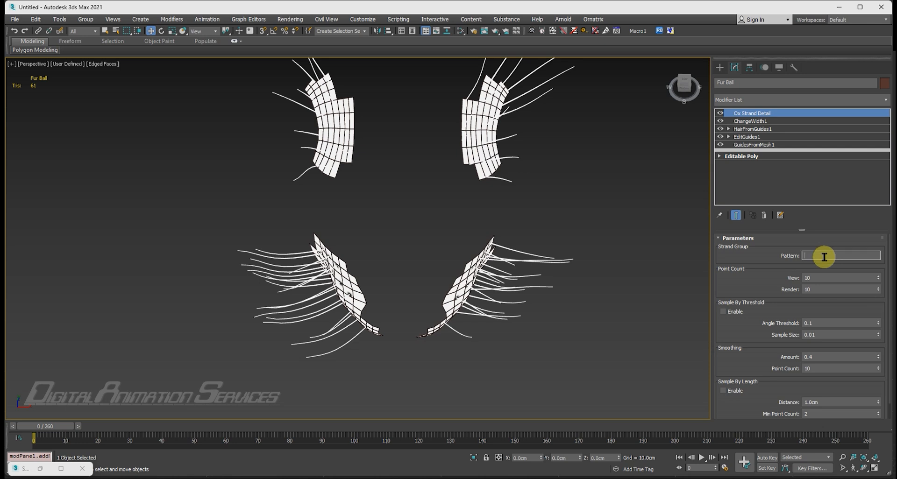
{"action": "scroll", "coordinate": [488, 283], "scroll_direction": "up", "scroll_amount": 10}
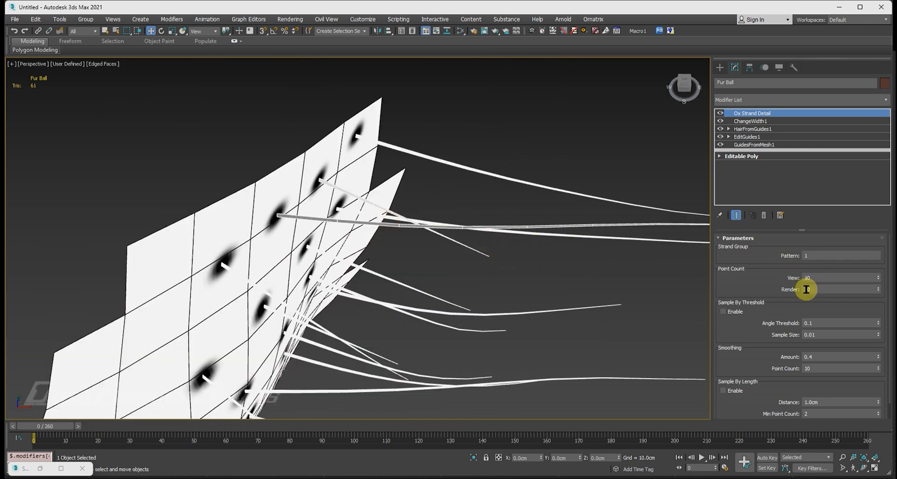
{"action": "double_click", "coordinate": [817, 278]}
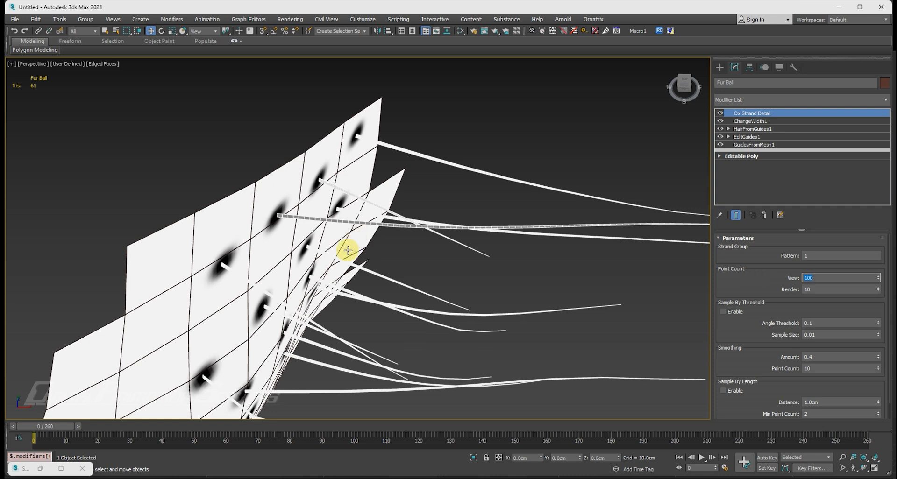
{"action": "scroll", "coordinate": [403, 239], "scroll_direction": "down", "scroll_amount": 5}
{"action": "scroll", "coordinate": [404, 240], "scroll_direction": "down", "scroll_amount": 5}
{"action": "middle_click_drag", "start_coordinate": [380, 244], "coordinate": [449, 243]}
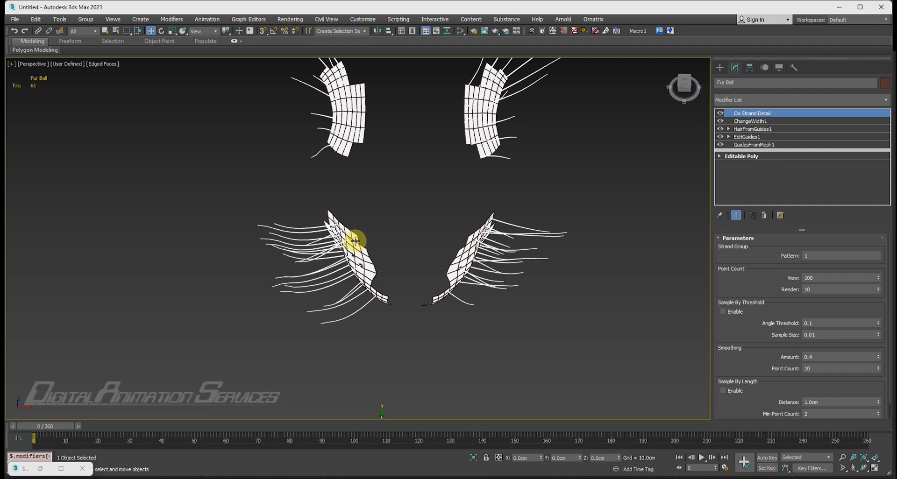
{"action": "scroll", "coordinate": [356, 241], "scroll_direction": "up", "scroll_amount": 5}
{"action": "scroll", "coordinate": [385, 222], "scroll_direction": "down", "scroll_amount": 5}
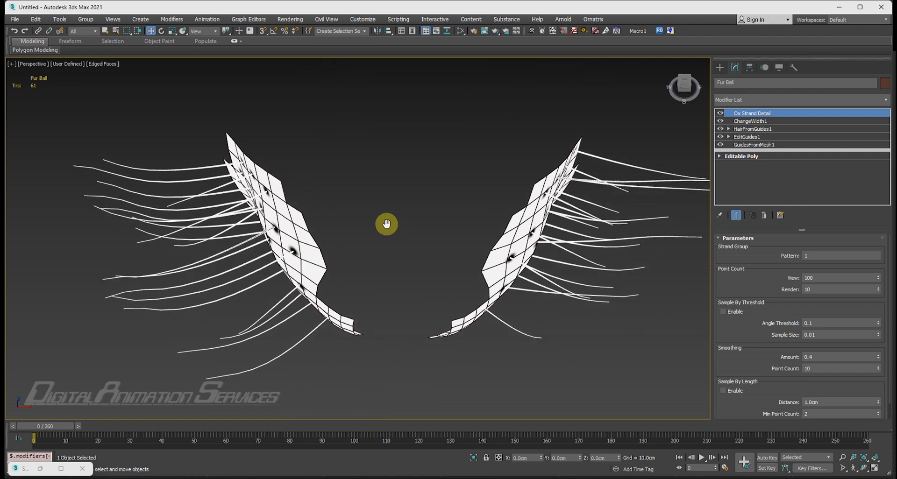
Add an Ox Strand Curling modifier above Ox Strand Detail
{"action": "left_click", "coordinate": [775, 100]}
{"action": "scroll", "coordinate": [796, 299], "scroll_direction": "down", "scroll_amount": 5}
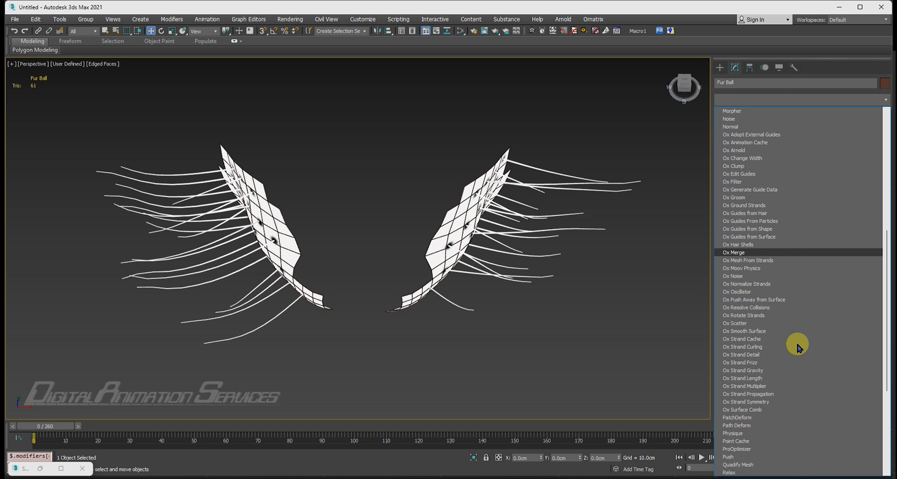
{"action": "left_click", "coordinate": [750, 347]}
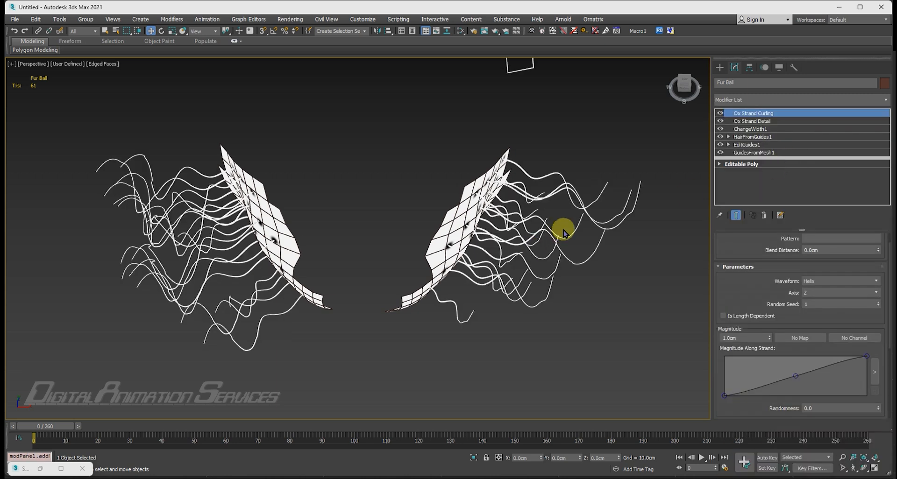
Restrict the Strand Curling modifier to strand group pattern 1 so only the cheek whiskers curl
{"action": "left_click_drag", "start_coordinate": [765, 252], "coordinate": [796, 406]}
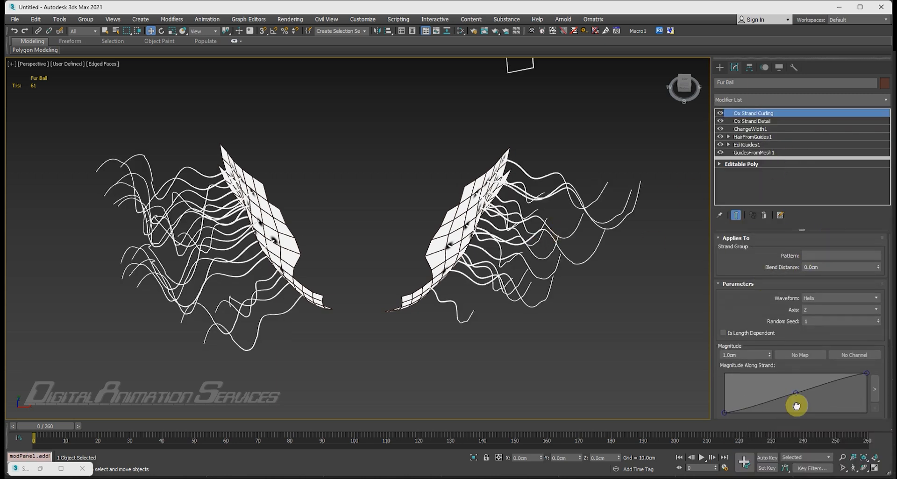
{"action": "middle_click_drag", "start_coordinate": [500, 268], "coordinate": [493, 237], "text": "alt"}
{"action": "scroll", "coordinate": [494, 236], "scroll_direction": "down", "scroll_amount": 3}
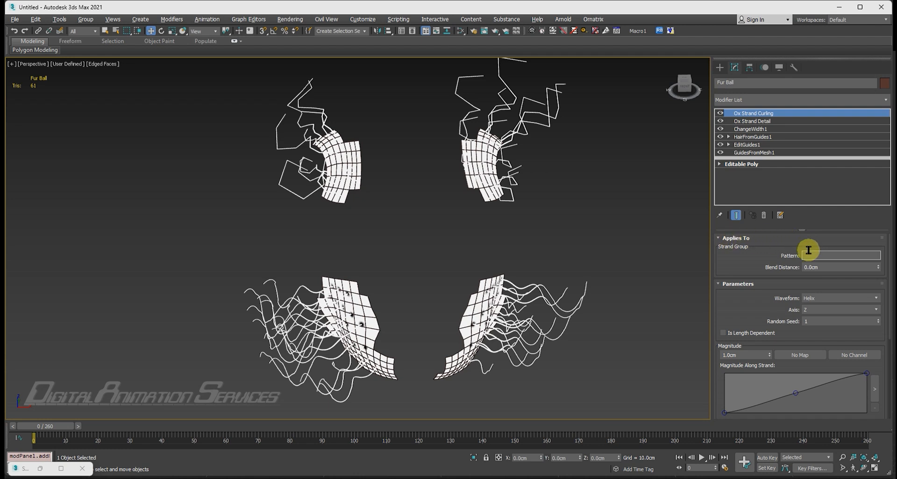
{"action": "type", "text": "1"}
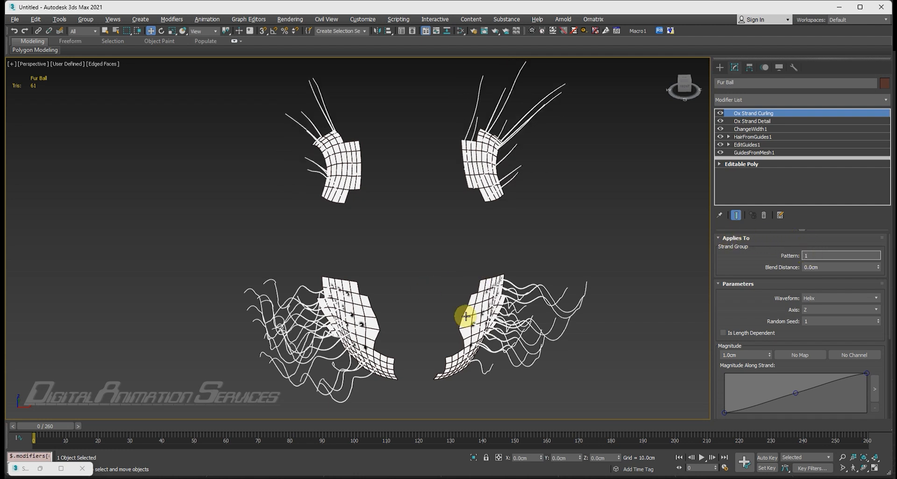
{"action": "middle_click_drag", "start_coordinate": [462, 316], "coordinate": [498, 316], "text": "alt"}
{"action": "middle_click_drag", "start_coordinate": [455, 216], "coordinate": [458, 269]}
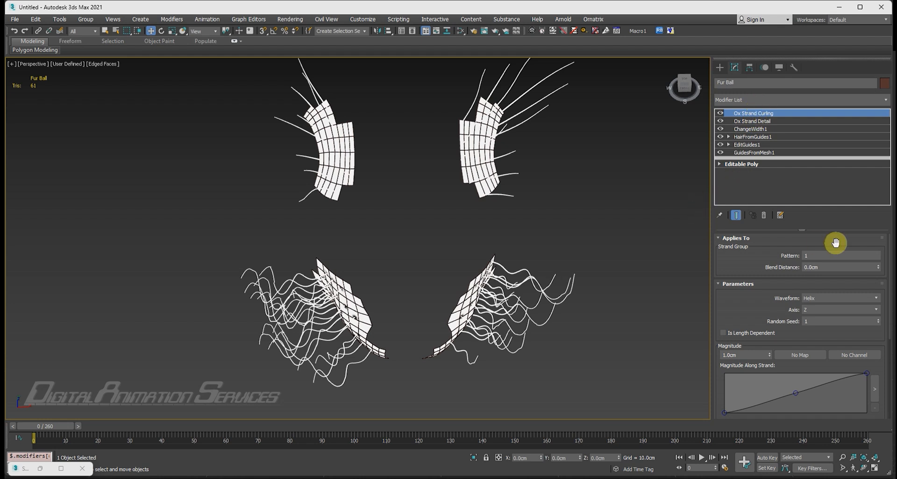
{"action": "middle_click_drag", "start_coordinate": [508, 304], "coordinate": [513, 288]}
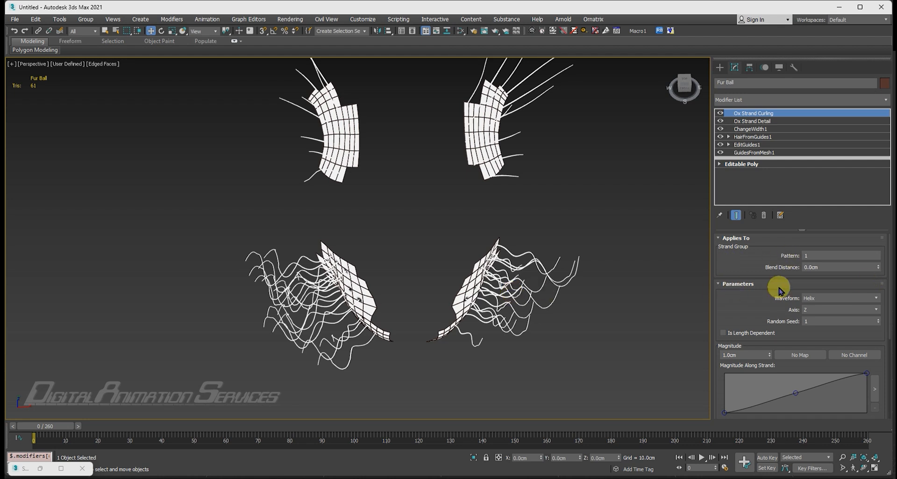
Set the Strand Curling magnitude to 0.1 cm for the cheek whiskers
{"action": "left_click_drag", "start_coordinate": [745, 313], "coordinate": [742, 254]}
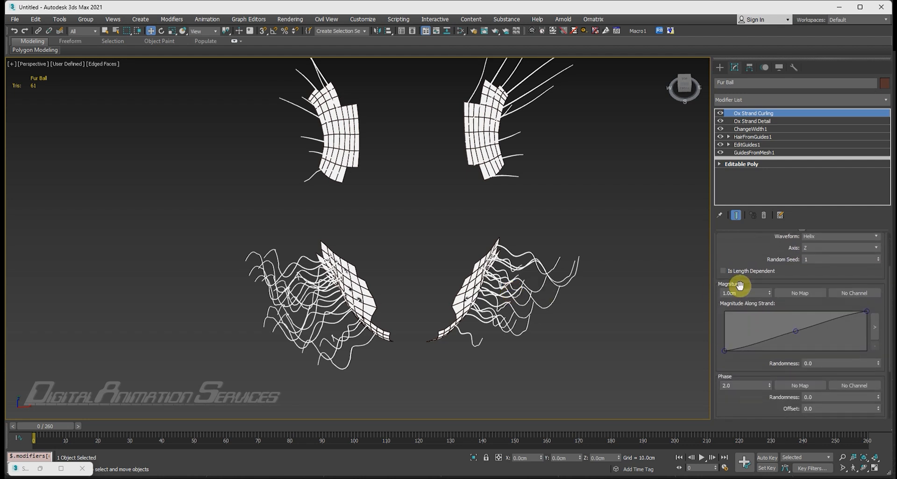
{"action": "middle_click_drag", "start_coordinate": [569, 301], "coordinate": [539, 291]}
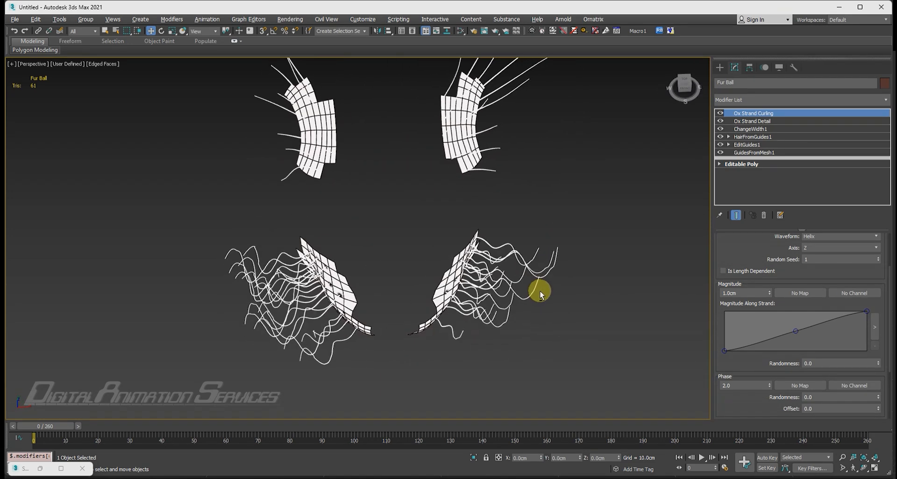
{"action": "left_click", "coordinate": [747, 292]}
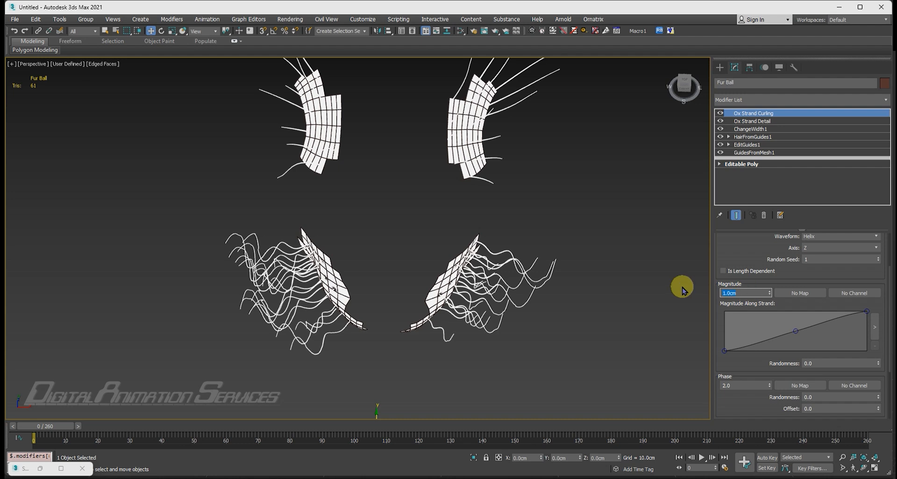
{"action": "key", "text": "Return"}
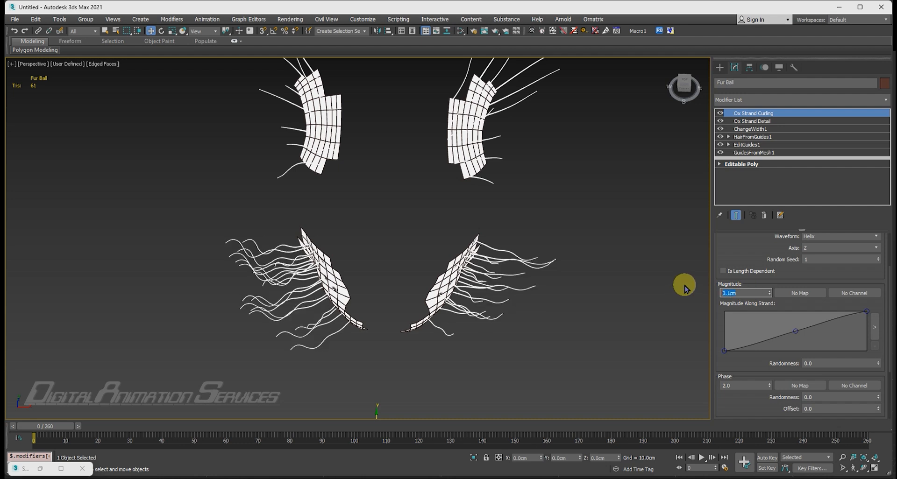
Reshape the Magnitude Along Strand curve, raising its middle point to about 0.81 and its root point to about 0.5
{"action": "middle_click_drag", "start_coordinate": [485, 225], "coordinate": [483, 207], "text": "alt"}
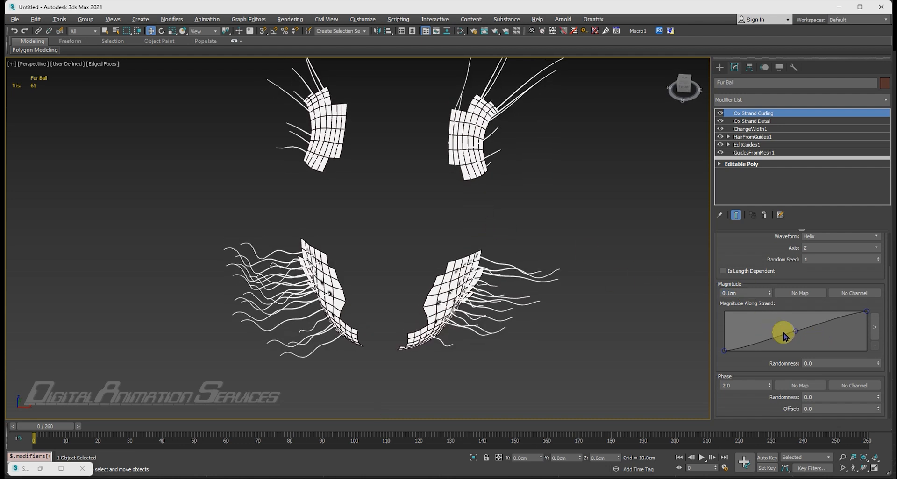
{"action": "mouse_move", "coordinate": [506, 311]}
{"action": "middle_mouse_down", "text": "alt"}
{"action": "mouse_move", "coordinate": [503, 303]}
{"action": "mouse_move", "coordinate": [517, 308]}
{"action": "middle_mouse_up", "text": "alt"}
{"action": "left_click_drag", "start_coordinate": [788, 336], "coordinate": [791, 319]}
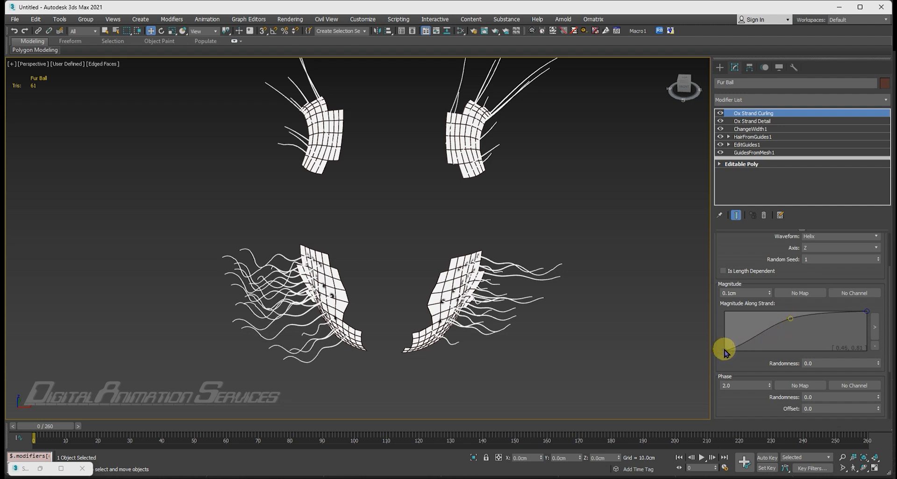
{"action": "left_click_drag", "start_coordinate": [725, 351], "coordinate": [725, 329]}
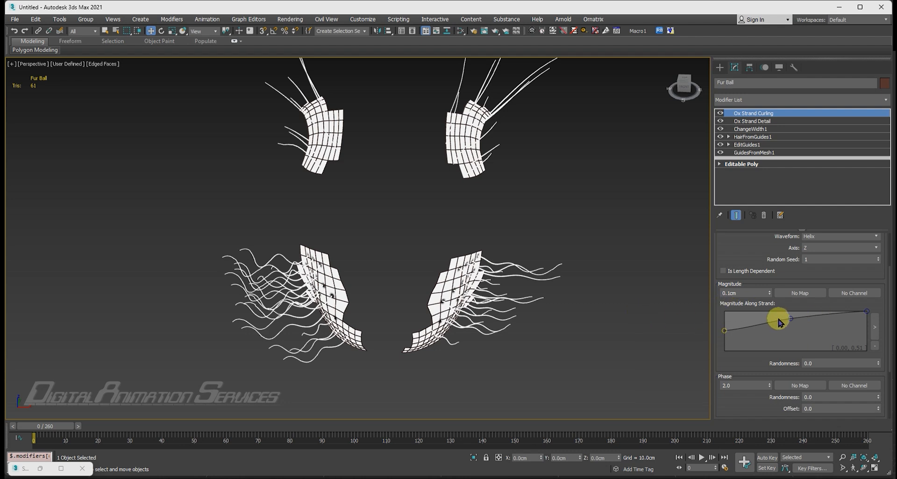
{"action": "middle_click_drag", "start_coordinate": [471, 313], "coordinate": [476, 289], "text": "alt"}
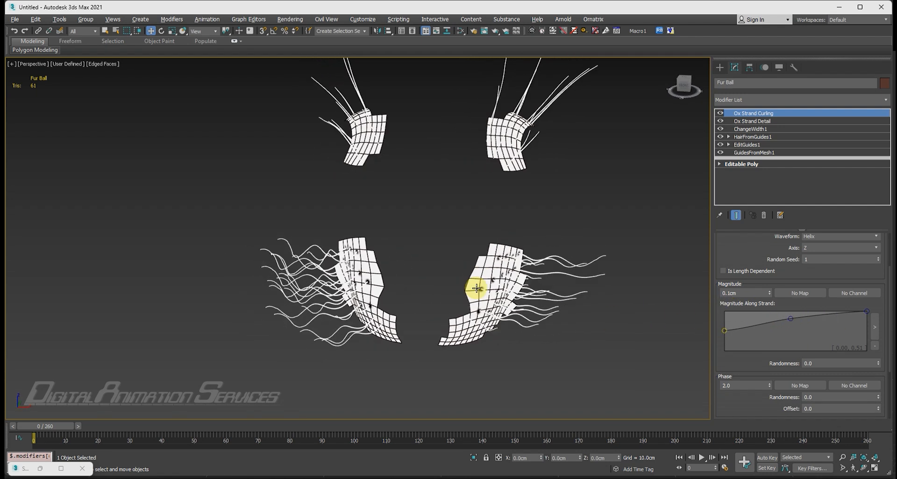
Set the curling magnitude's randomness to 50
{"action": "left_click", "coordinate": [818, 363]}
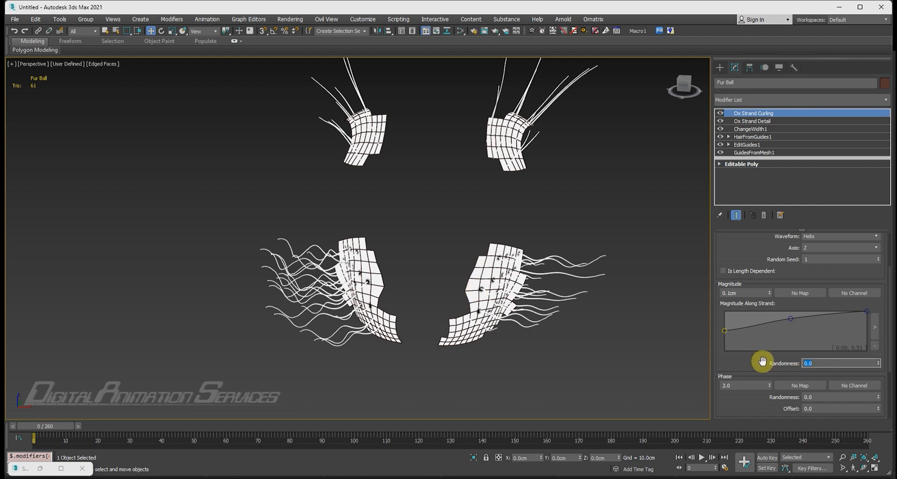
{"action": "key", "text": "Return"}
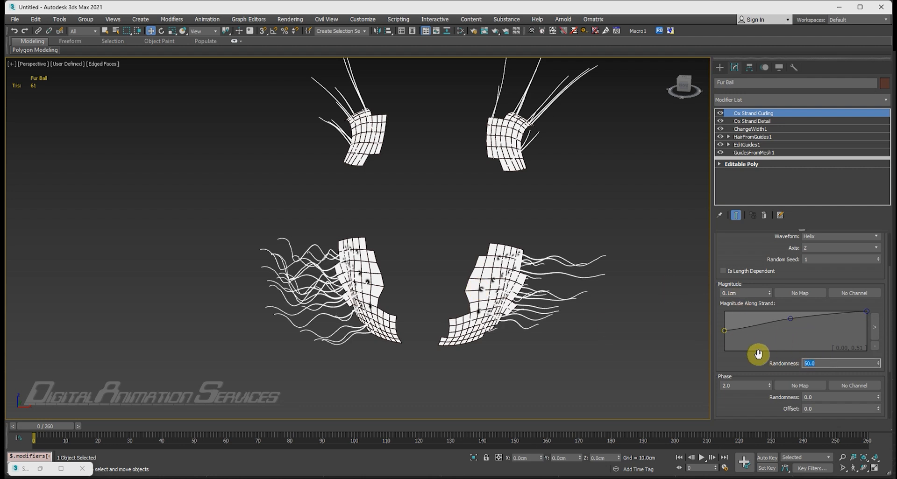
{"action": "middle_click_drag", "start_coordinate": [530, 293], "coordinate": [515, 265]}
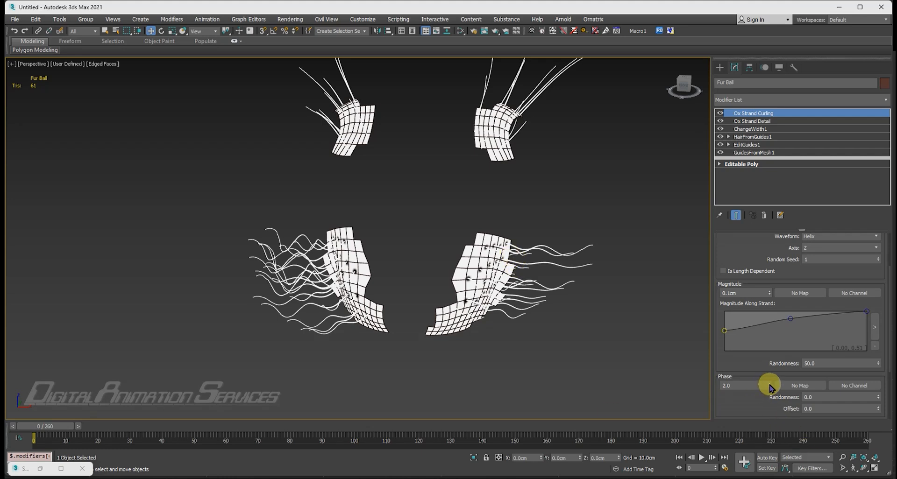
Lower the curling phase to 0.5 and set the phase randomness to 100
{"action": "mouse_move", "coordinate": [770, 387]}
{"action": "left_mouse_down"}
{"action": "mouse_move", "coordinate": [766, 367]}
{"action": "mouse_move", "coordinate": [765, 395]}
{"action": "left_mouse_up"}
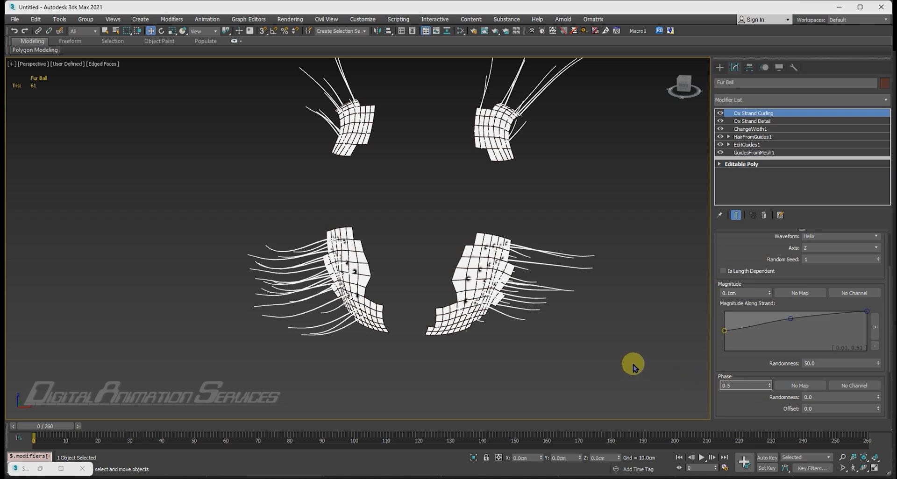
{"action": "middle_click_drag", "start_coordinate": [614, 363], "coordinate": [611, 353]}
{"action": "left_click_drag", "start_coordinate": [831, 397], "coordinate": [742, 392]}
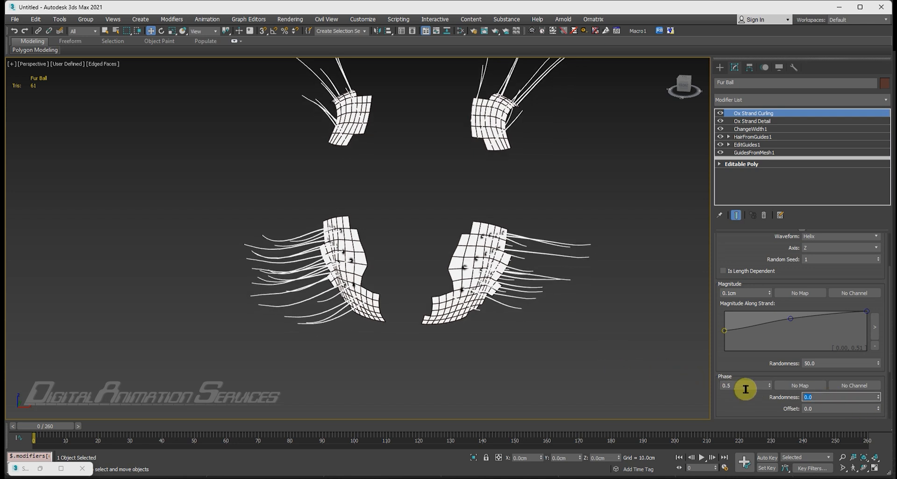
{"action": "type", "text": "100"}
{"action": "key", "text": "Return"}
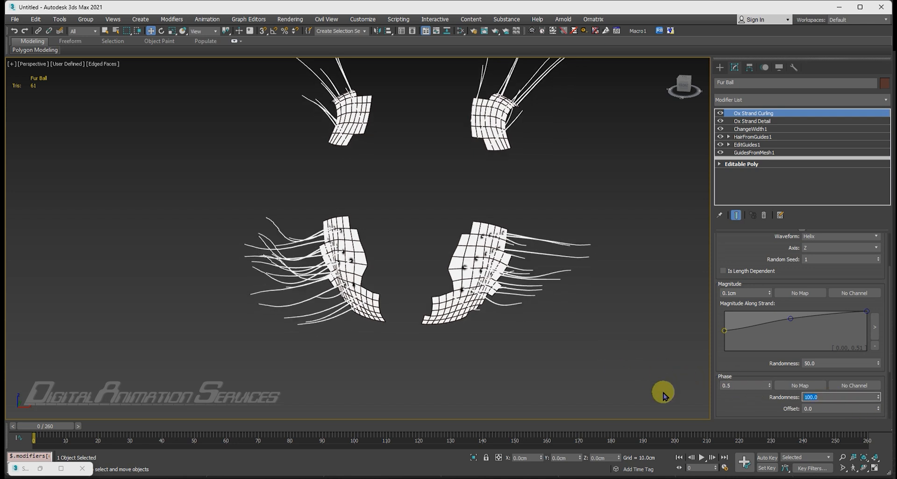
Set the Strand Curling noise scale to 1.0 and the noise amount to 0.3 cm
{"action": "left_click_drag", "start_coordinate": [748, 362], "coordinate": [743, 271]}
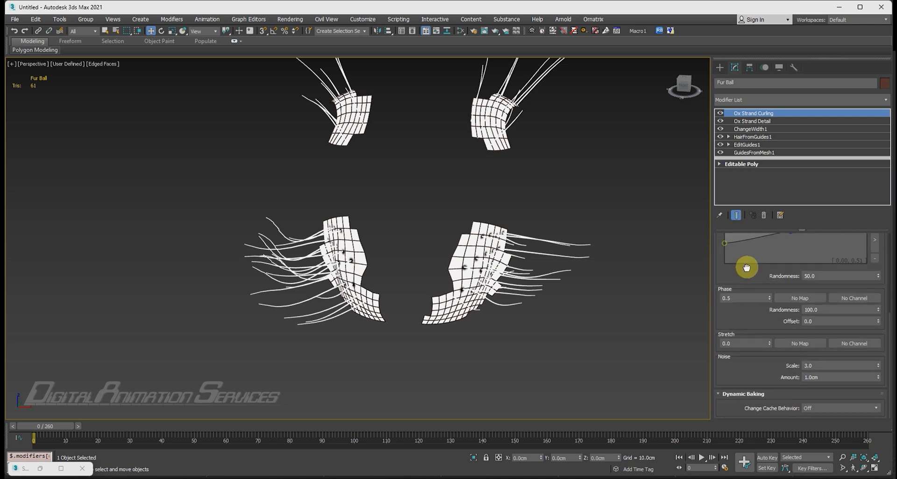
{"action": "double_click", "coordinate": [828, 367]}
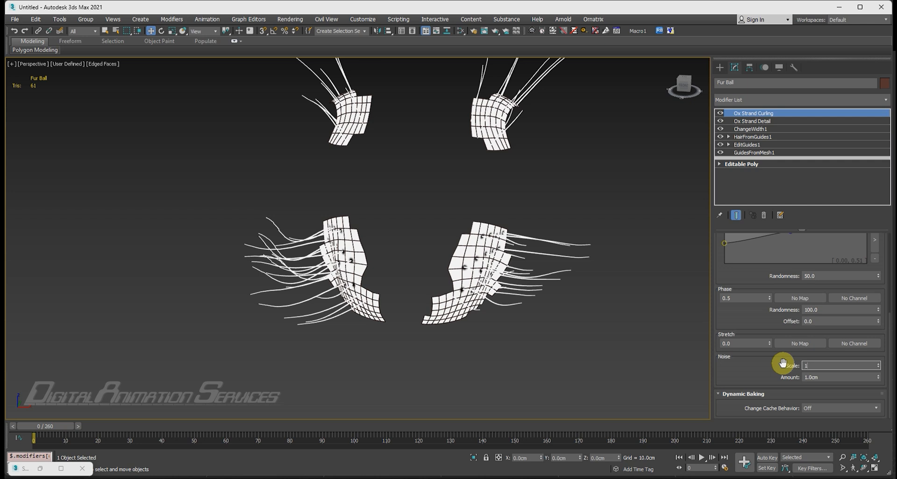
{"action": "type", "text": "1"}
{"action": "key", "text": "Return"}
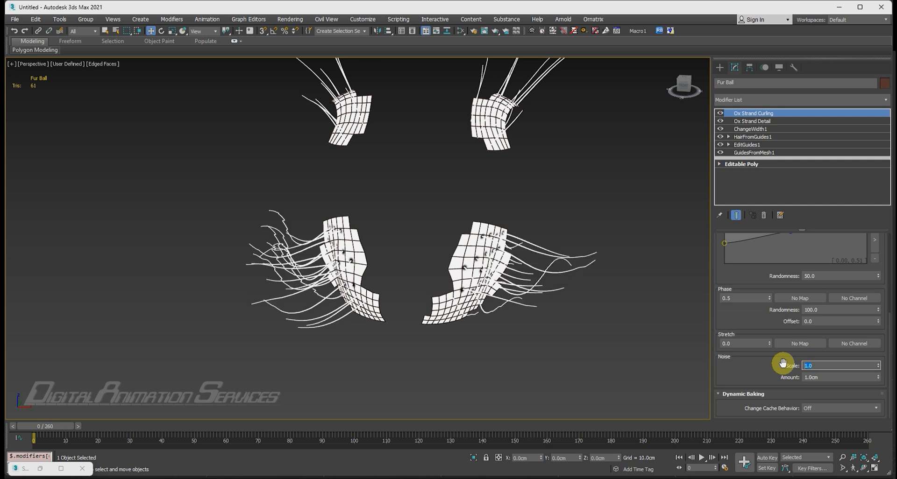
{"action": "double_click", "coordinate": [824, 377]}
{"action": "type", "text": "0.3"}
{"action": "key", "text": "Return"}
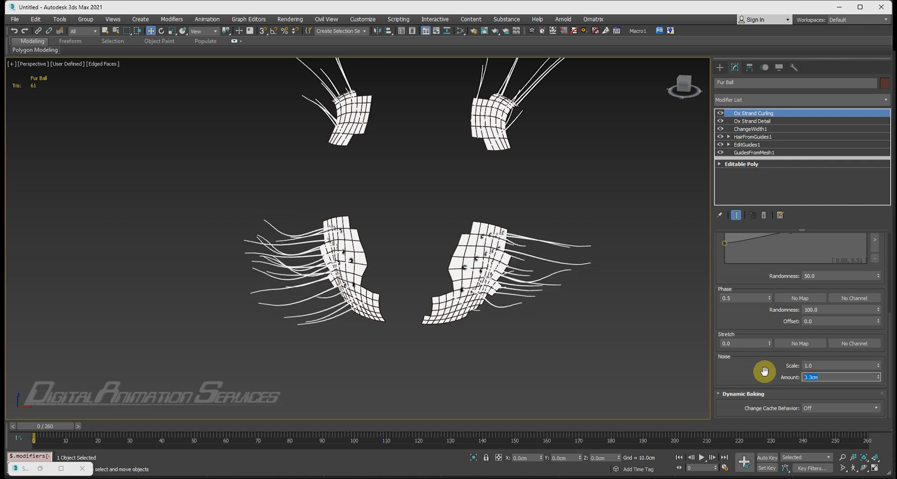
{"action": "middle_click_drag", "start_coordinate": [699, 343], "coordinate": [411, 260], "text": "alt"}
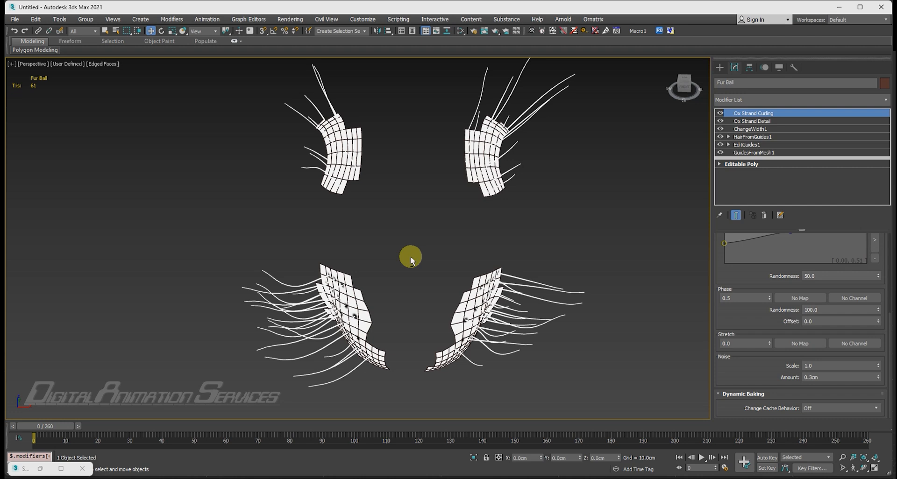